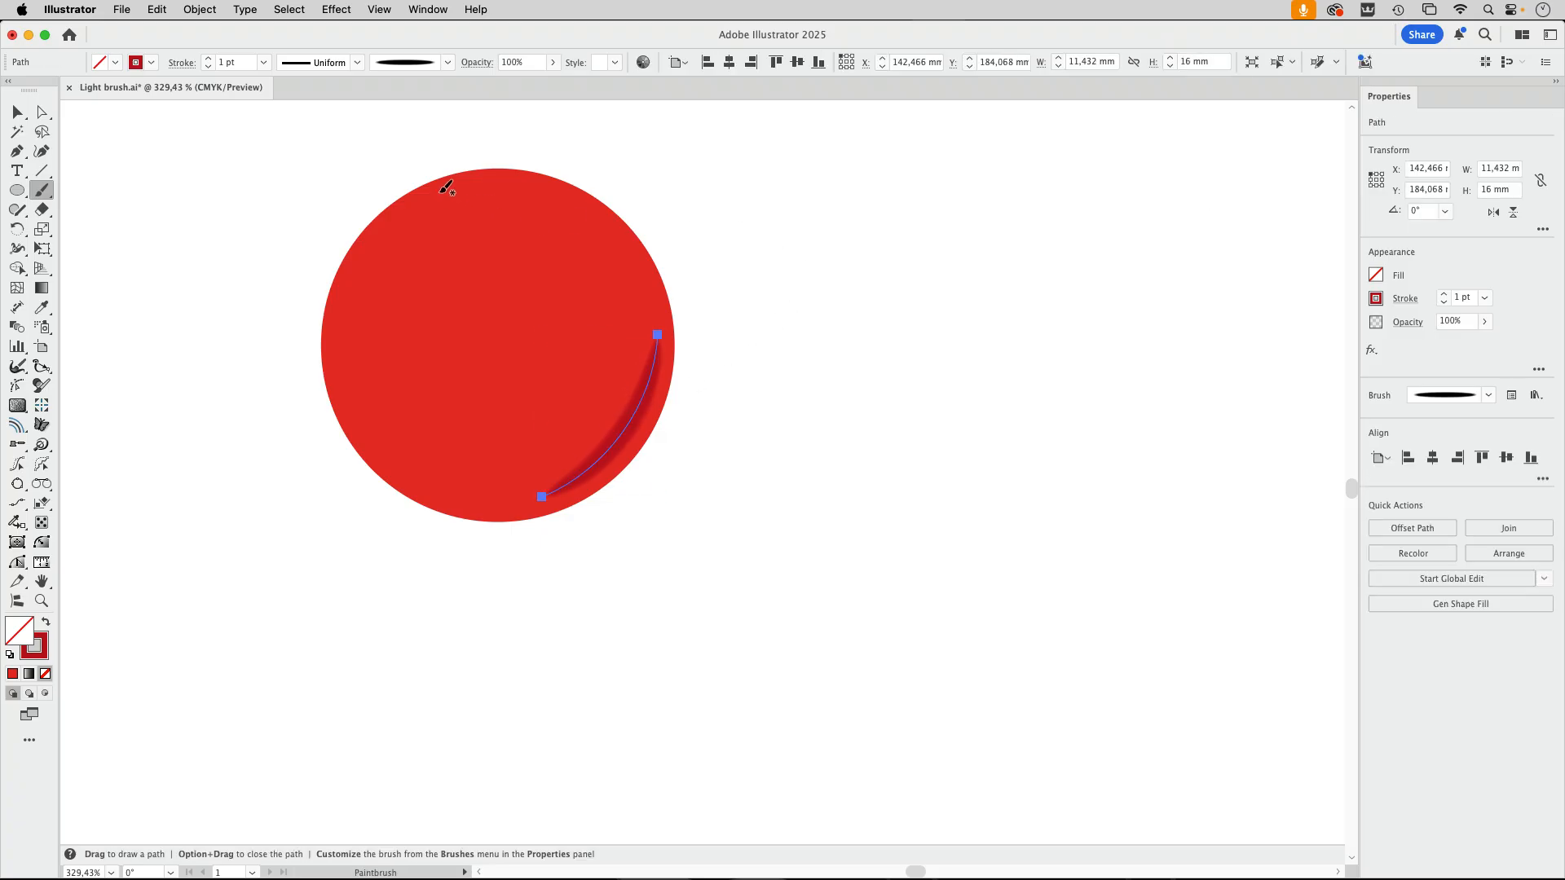
- Paint a short curved highlight about 8 mm wide along the red circle's upper-left edge and make its stroke white
drag(455, 193, 379, 245)
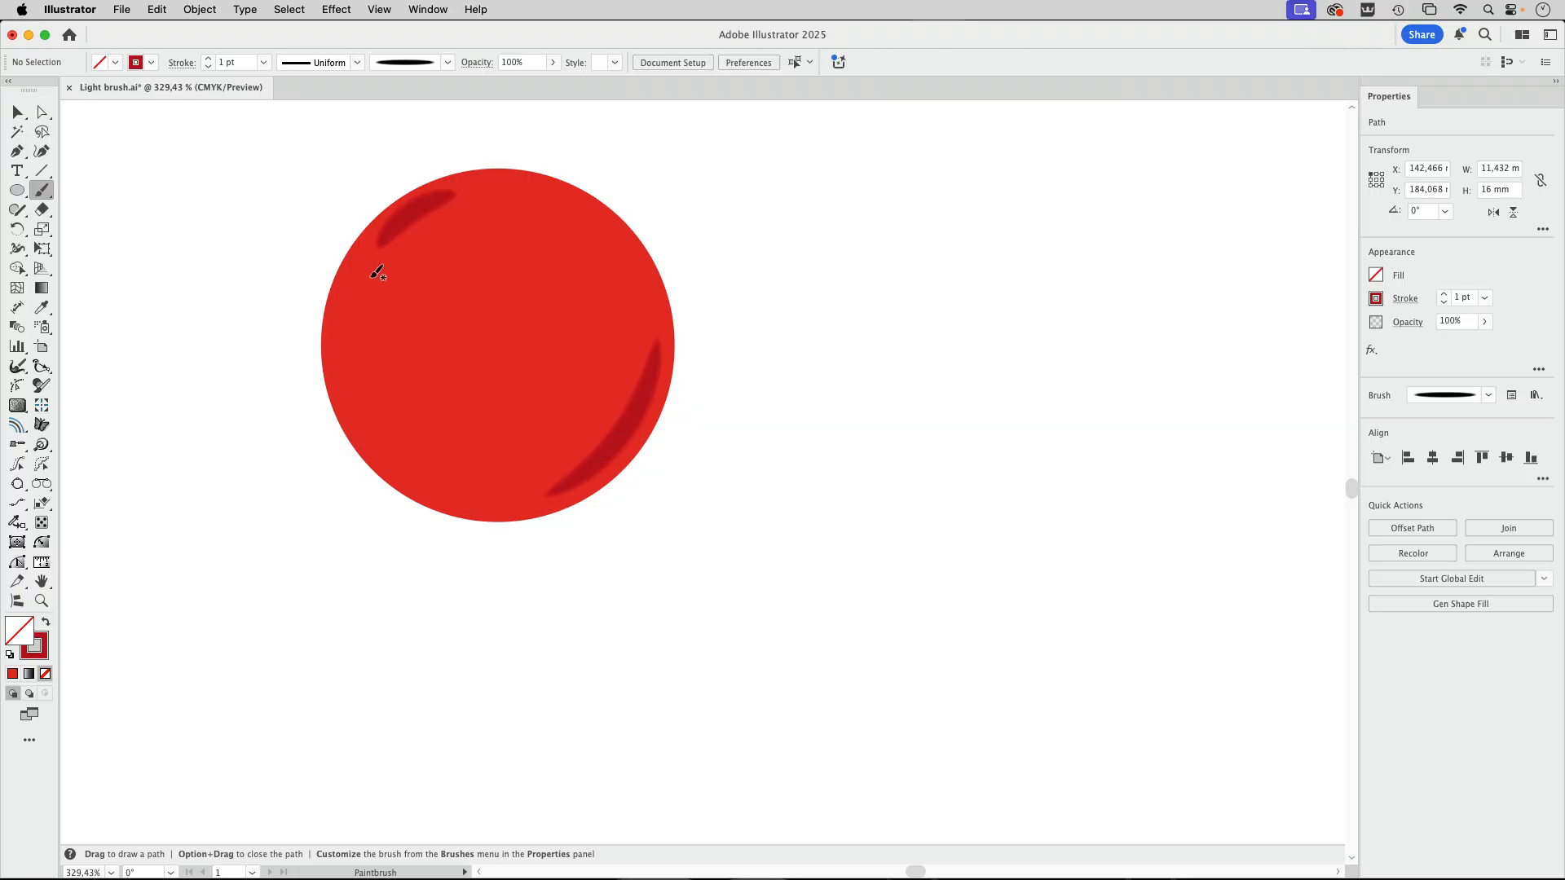
click(17, 112)
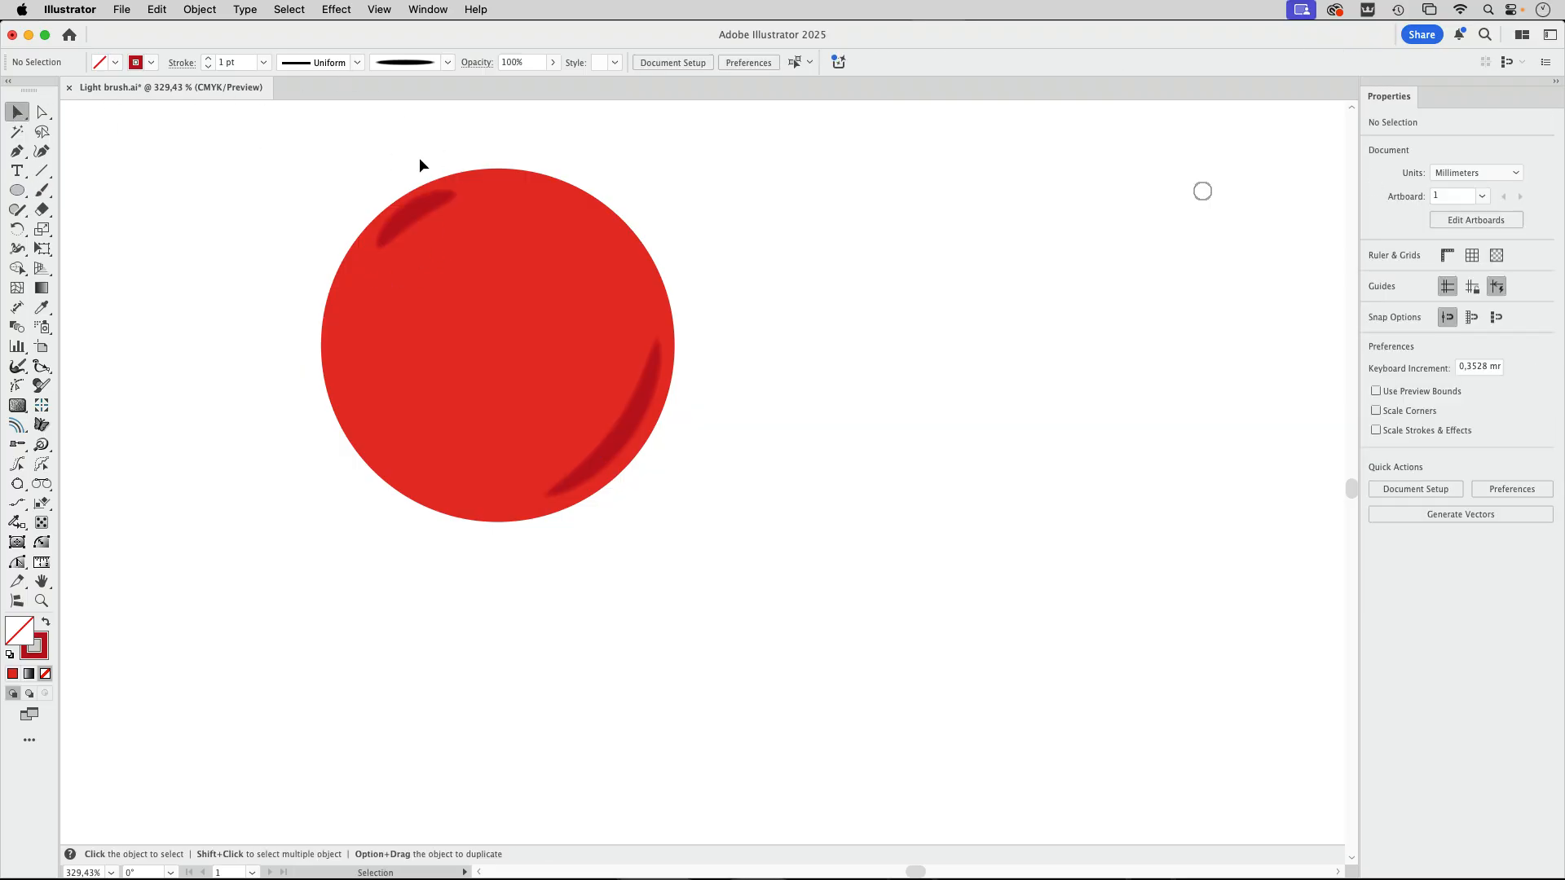
click(425, 208)
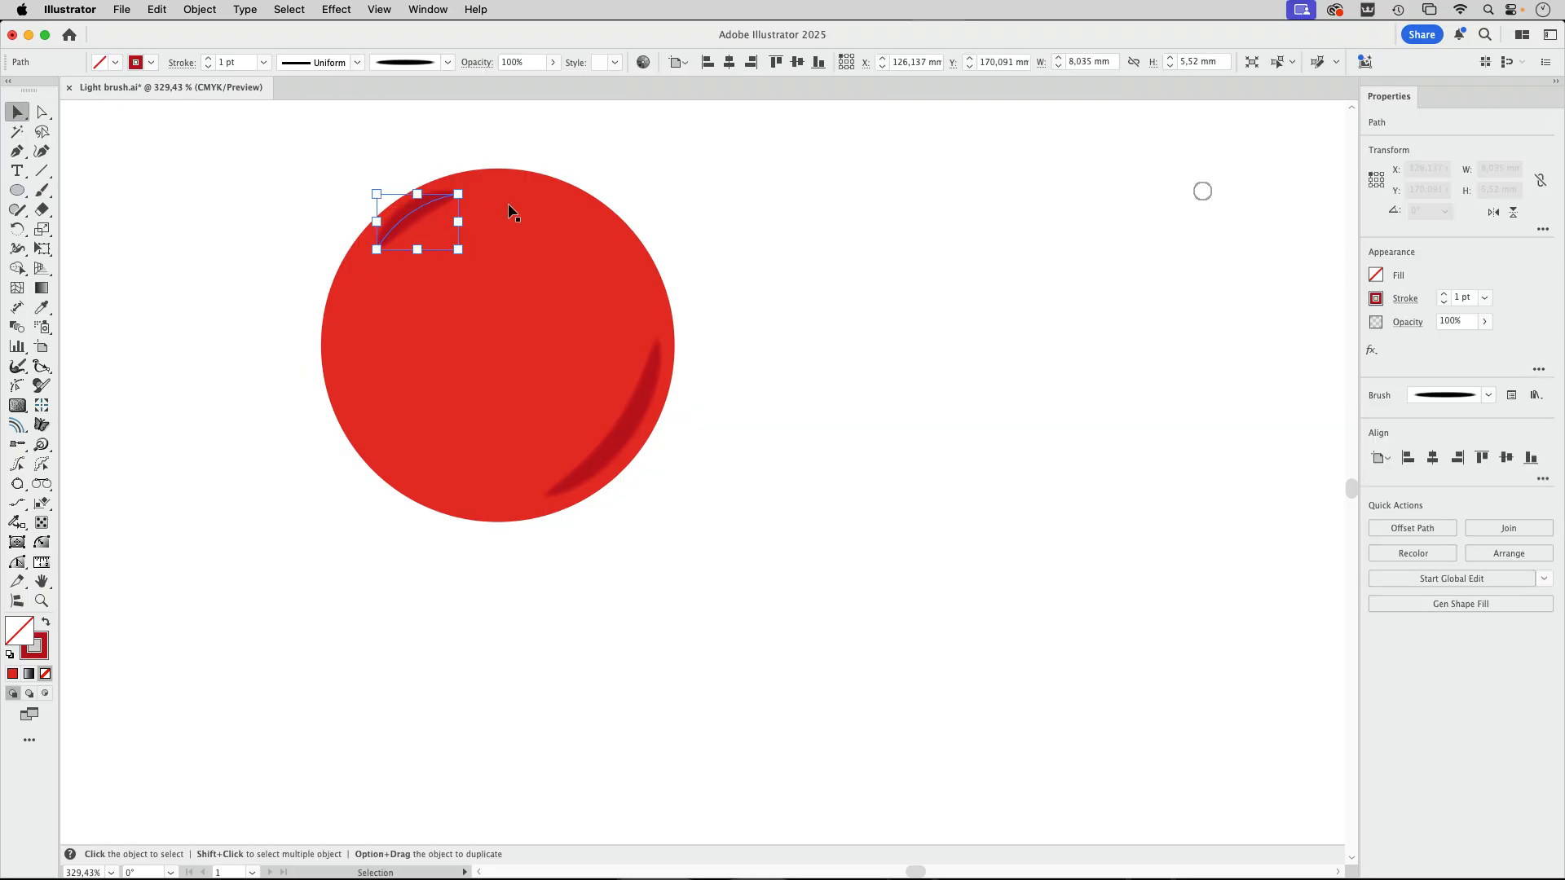
click(150, 63)
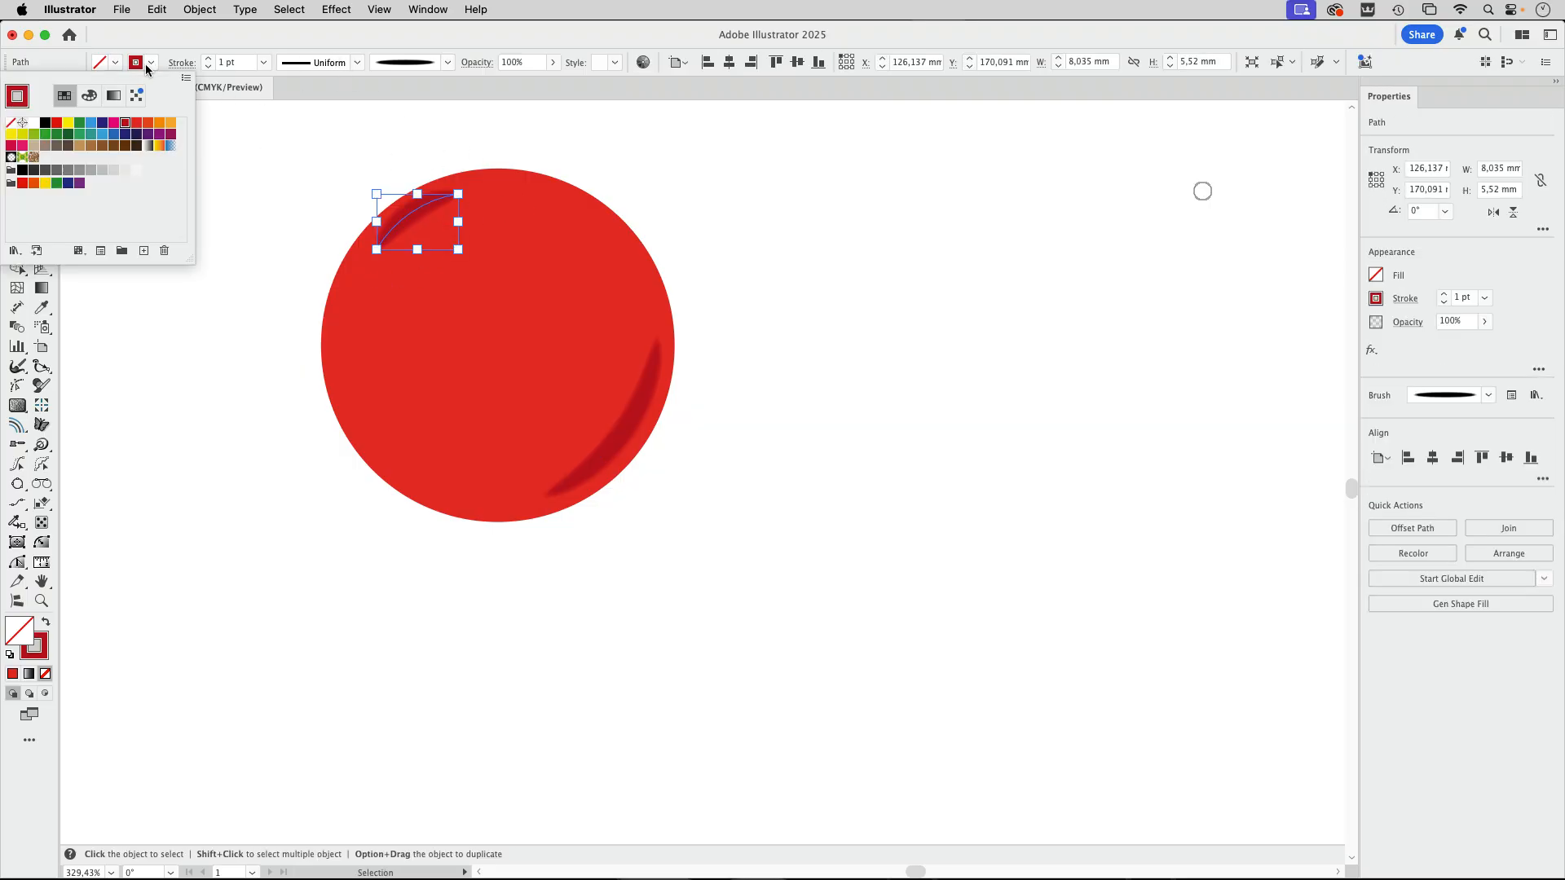
click(33, 122)
click(414, 29)
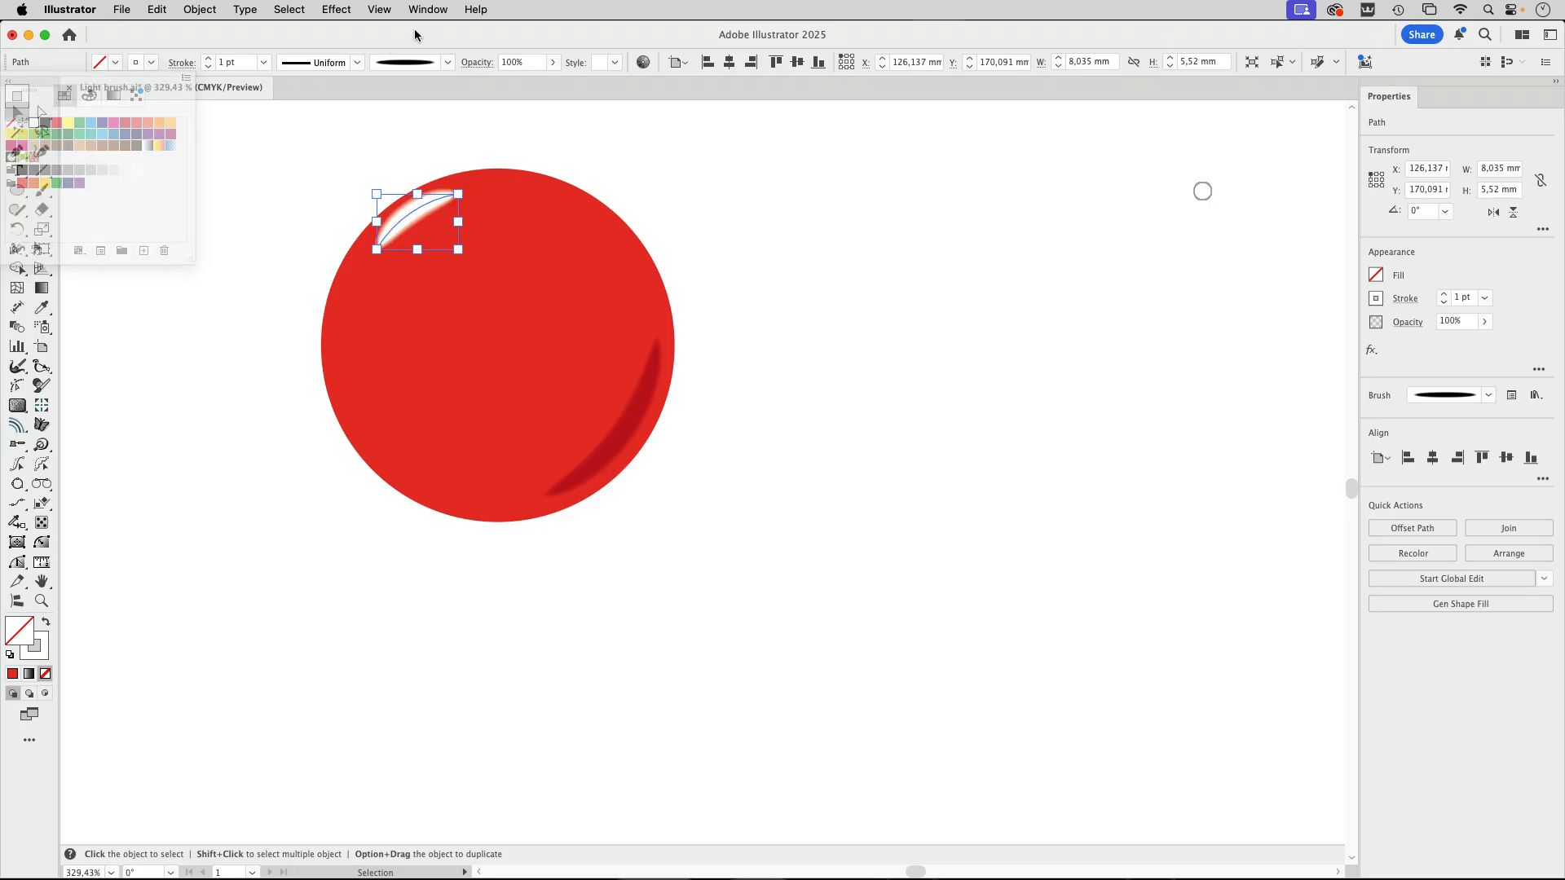
click(477, 64)
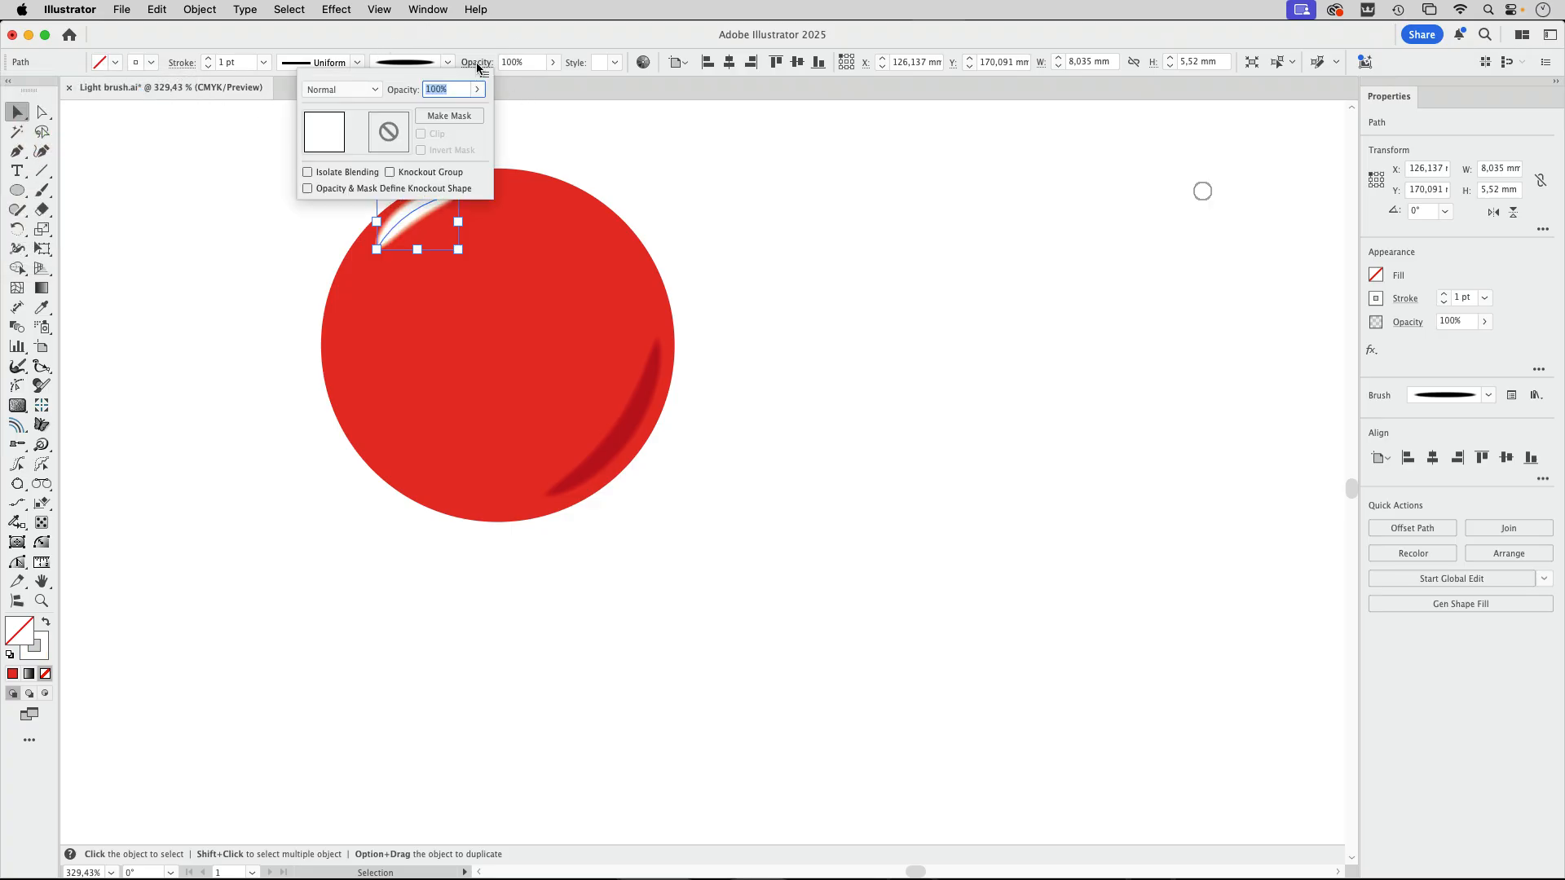
click(427, 33)
- Set the blending mode of the dark red shading stroke on the circle's lower-right edge to Multiply
click(650, 395)
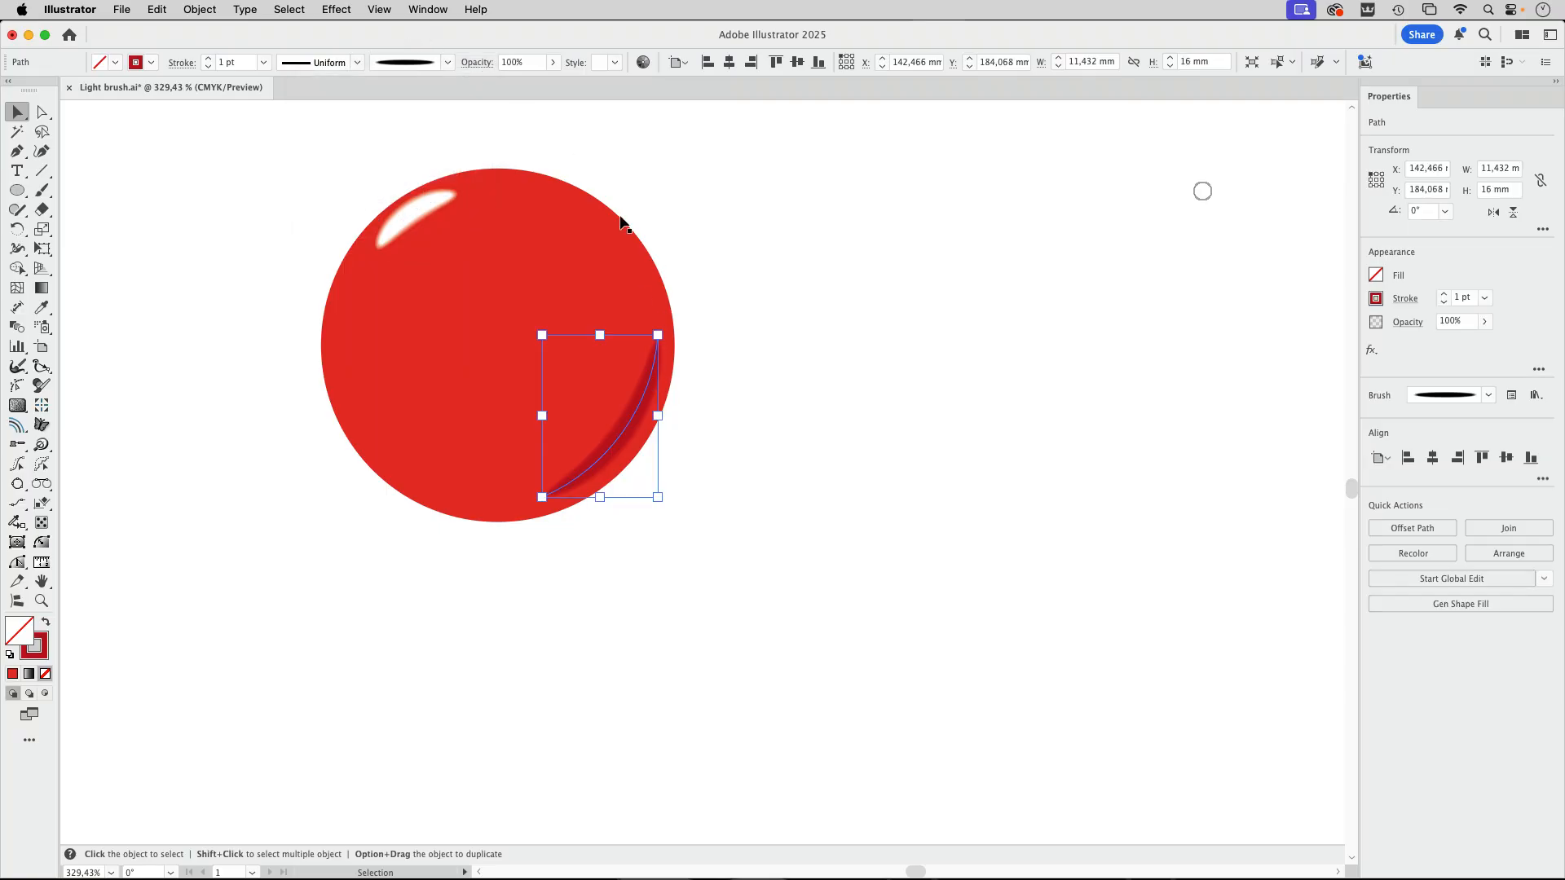
click(472, 64)
click(341, 91)
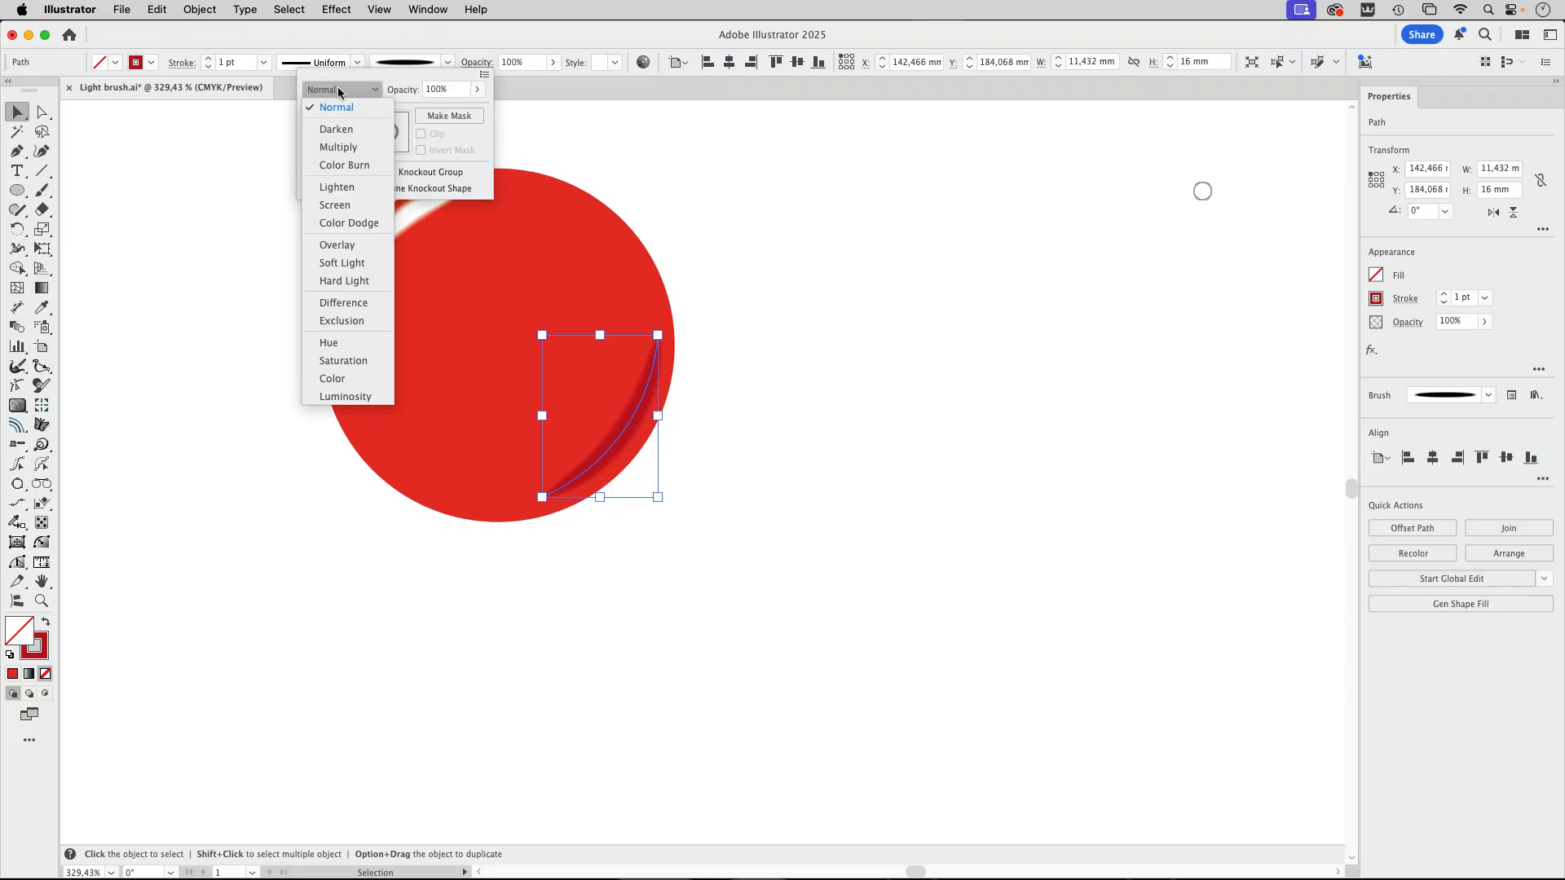
click(338, 148)
click(530, 40)
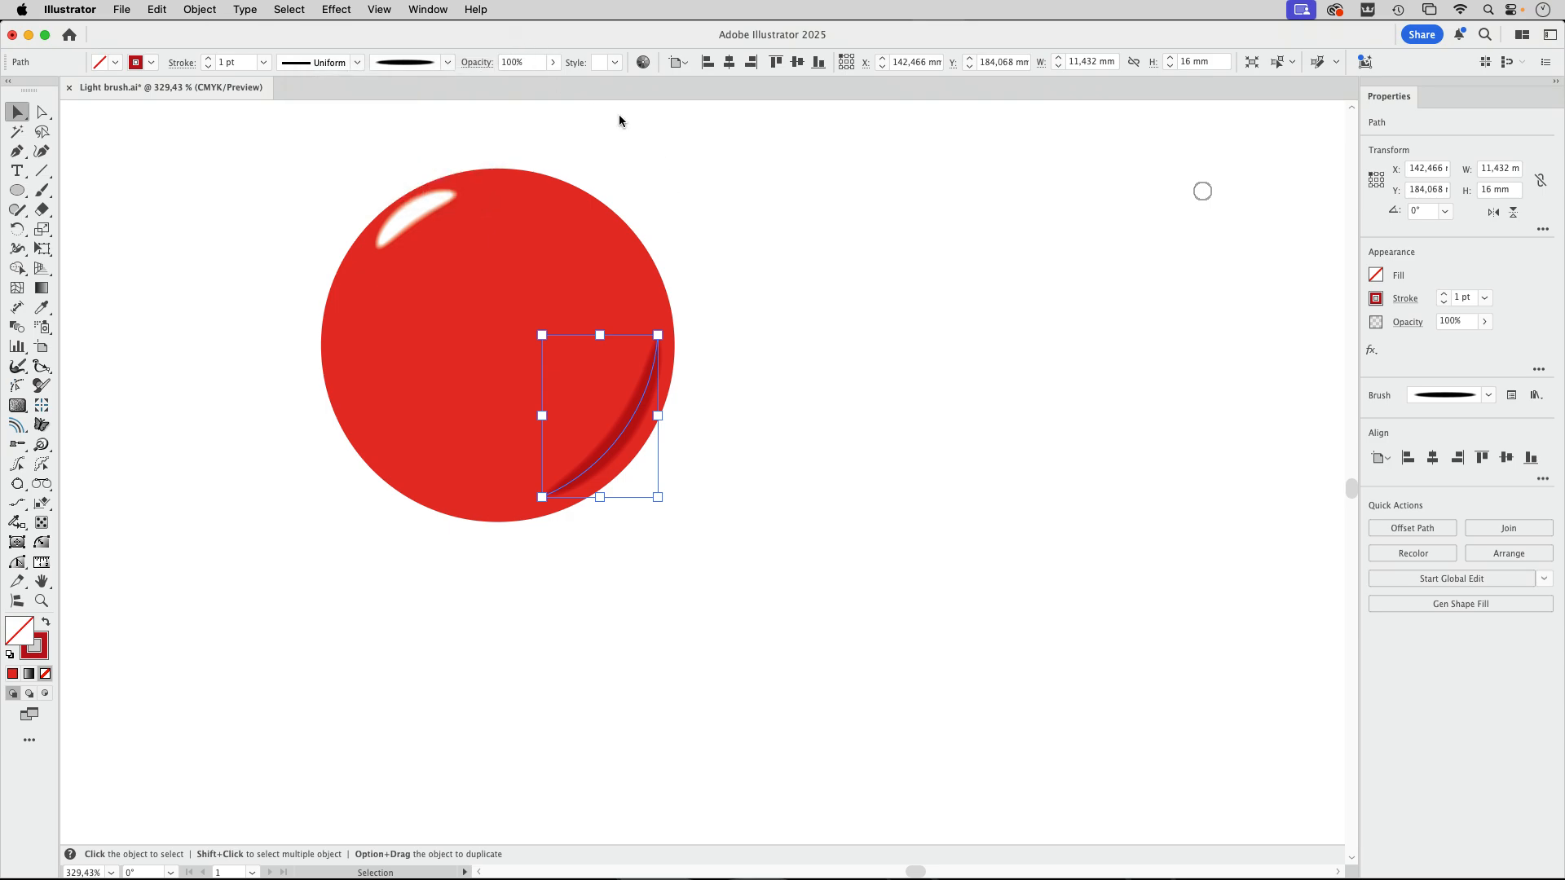
click(741, 363)
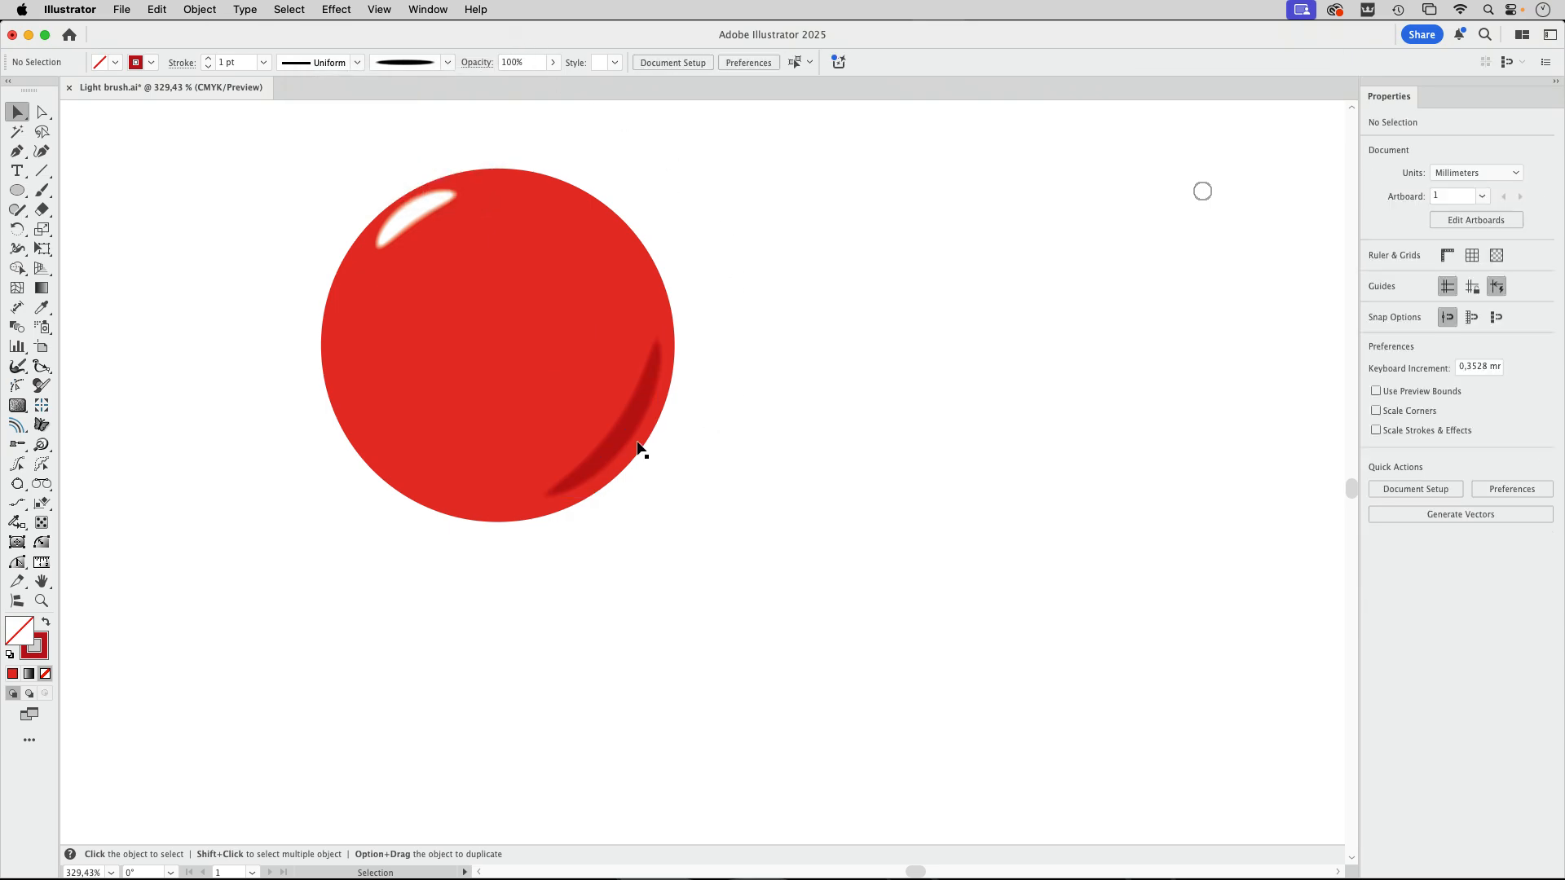
click(420, 215)
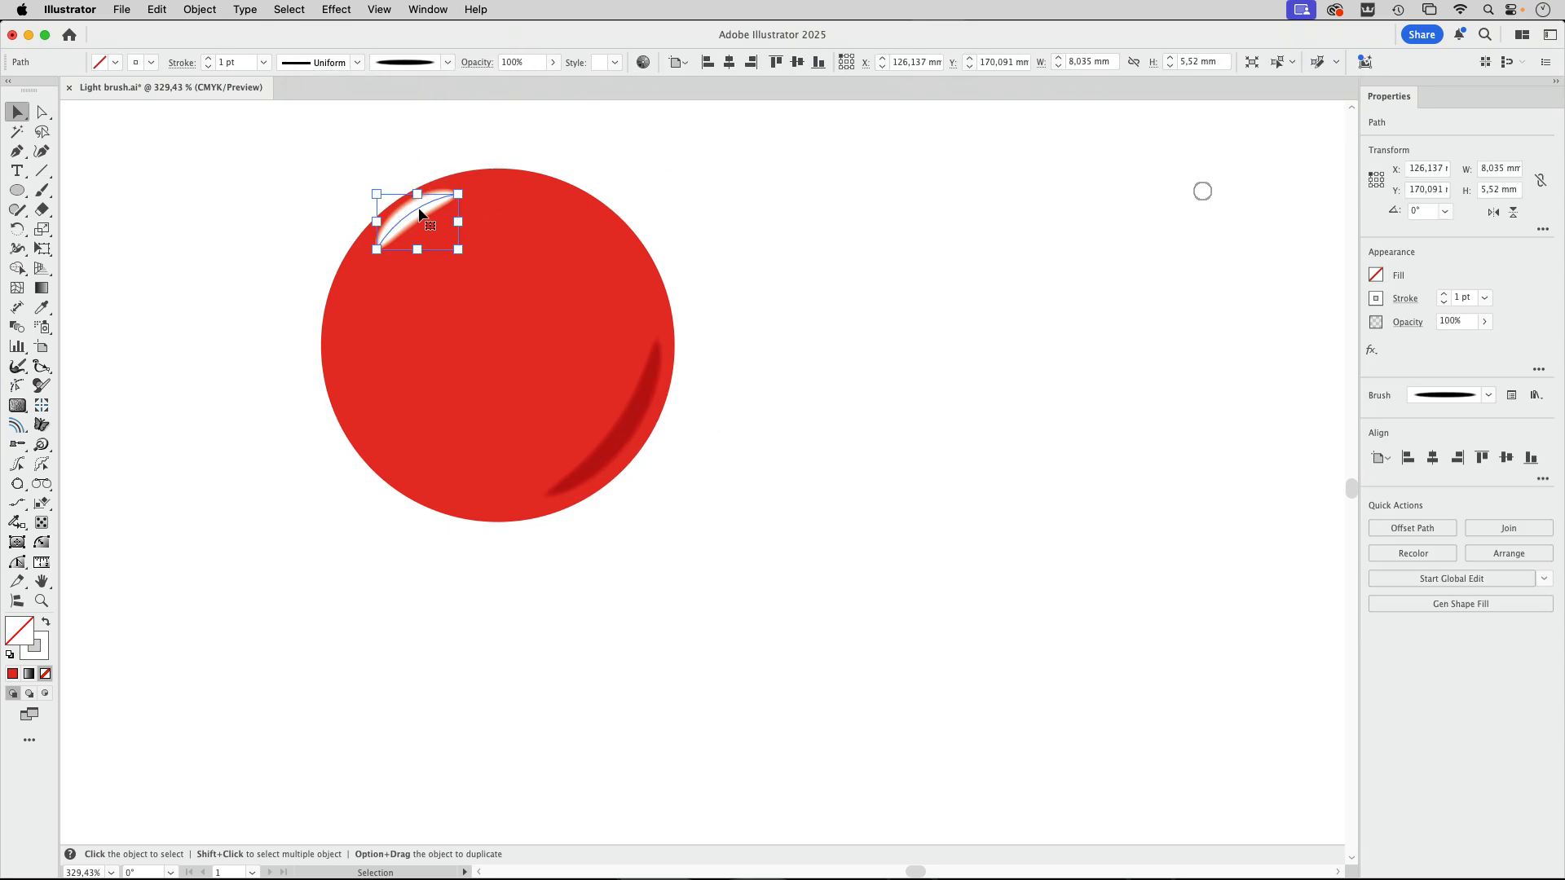
click(555, 63)
mouse_move(551, 82)
mouse_down()
mouse_move(535, 81)
mouse_move(553, 82)
mouse_up()
click(746, 293)
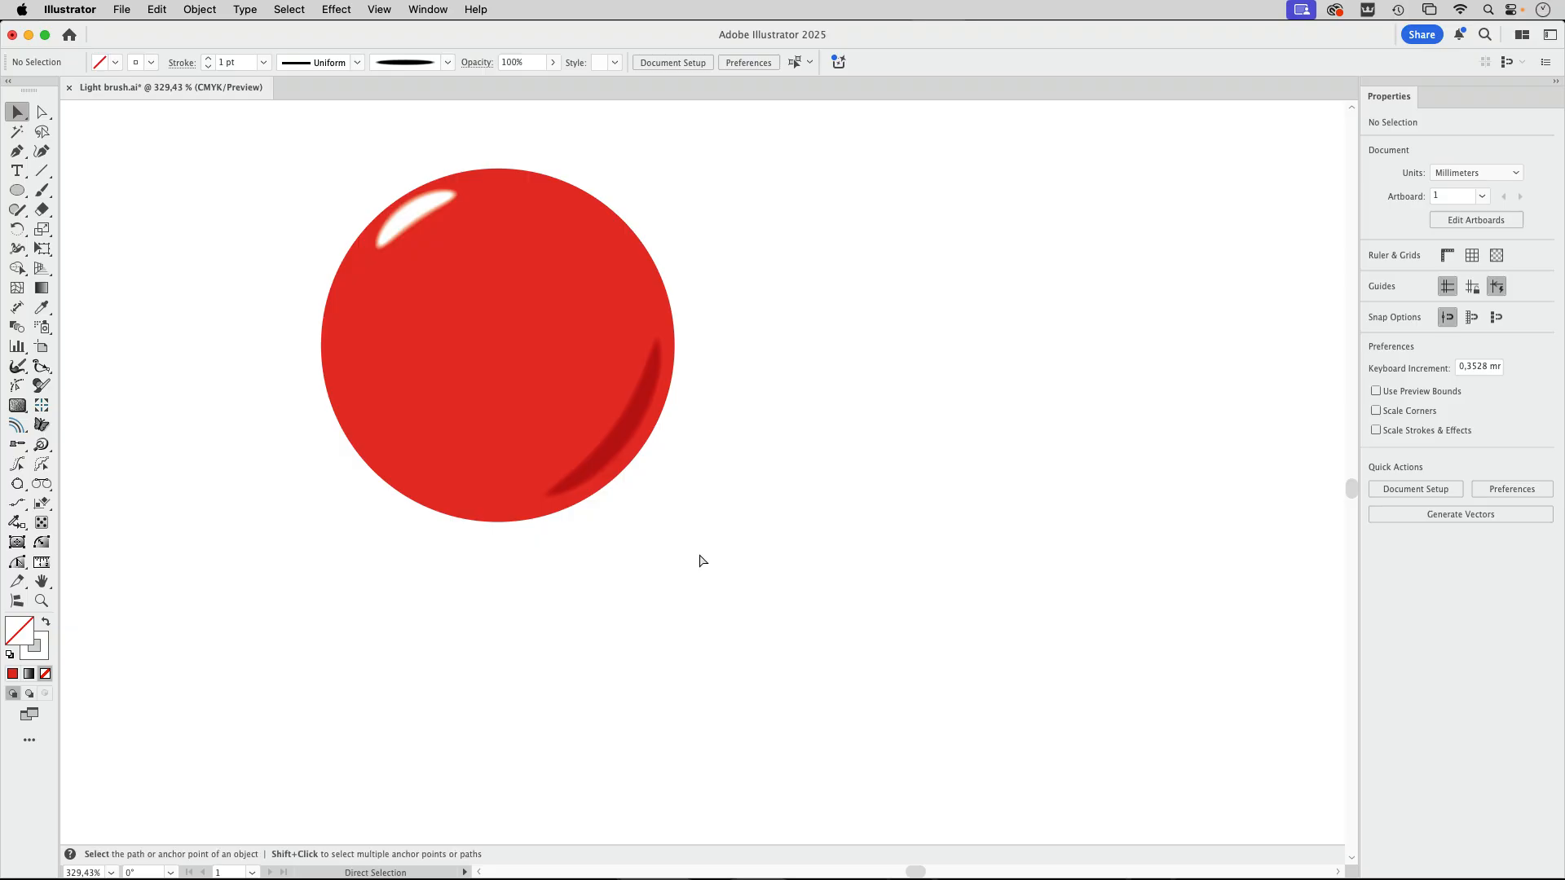
- Create a new document with the default settings and hide its artboards
key(super+n)
key(Return)
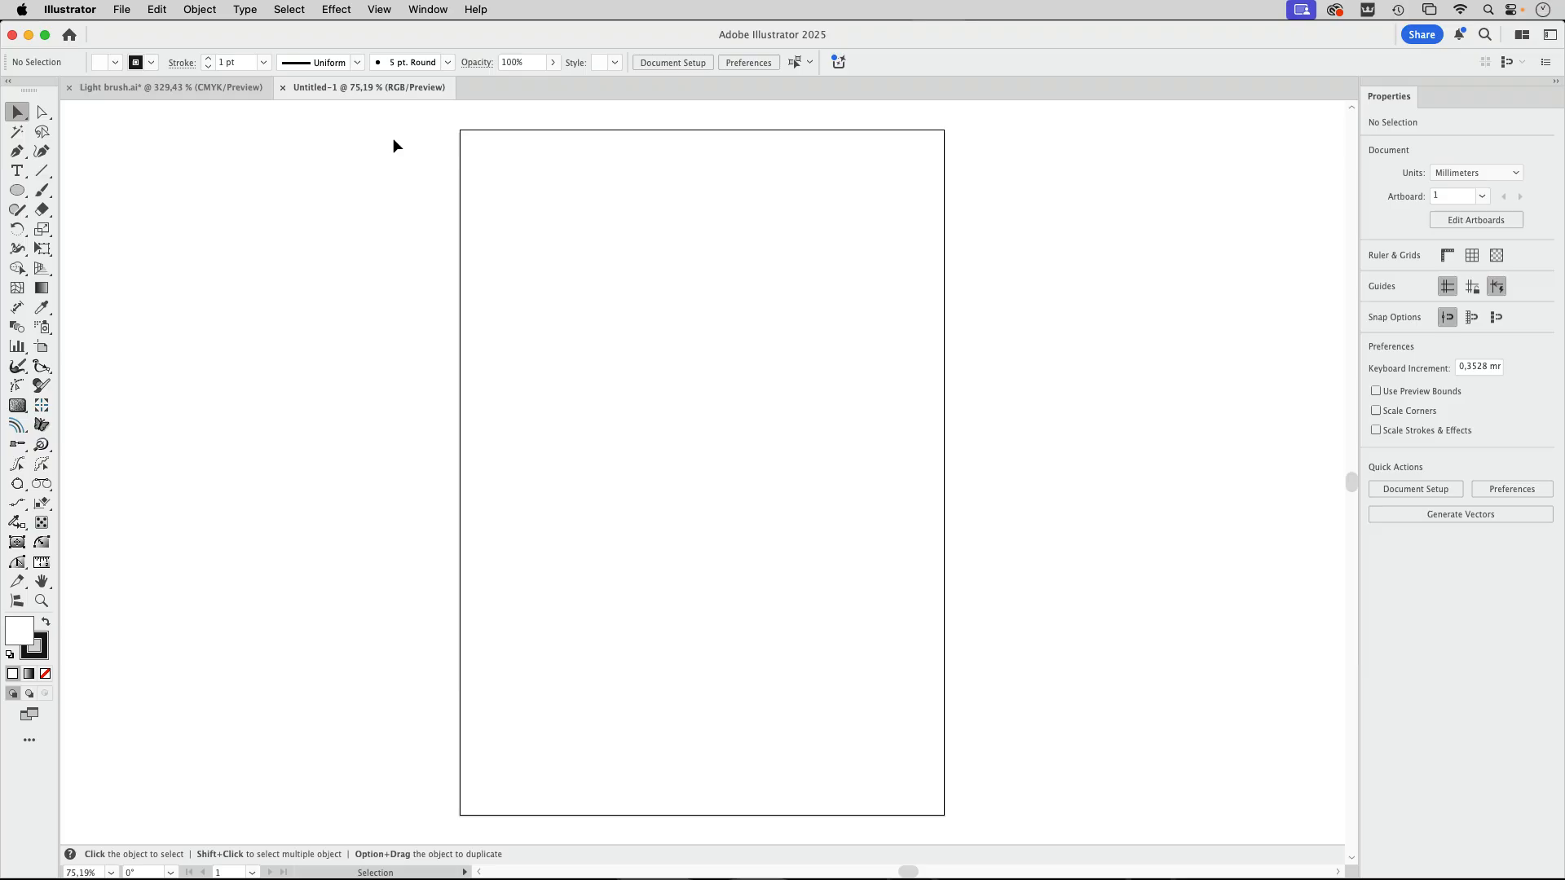
scroll(544, 195, right, 5)
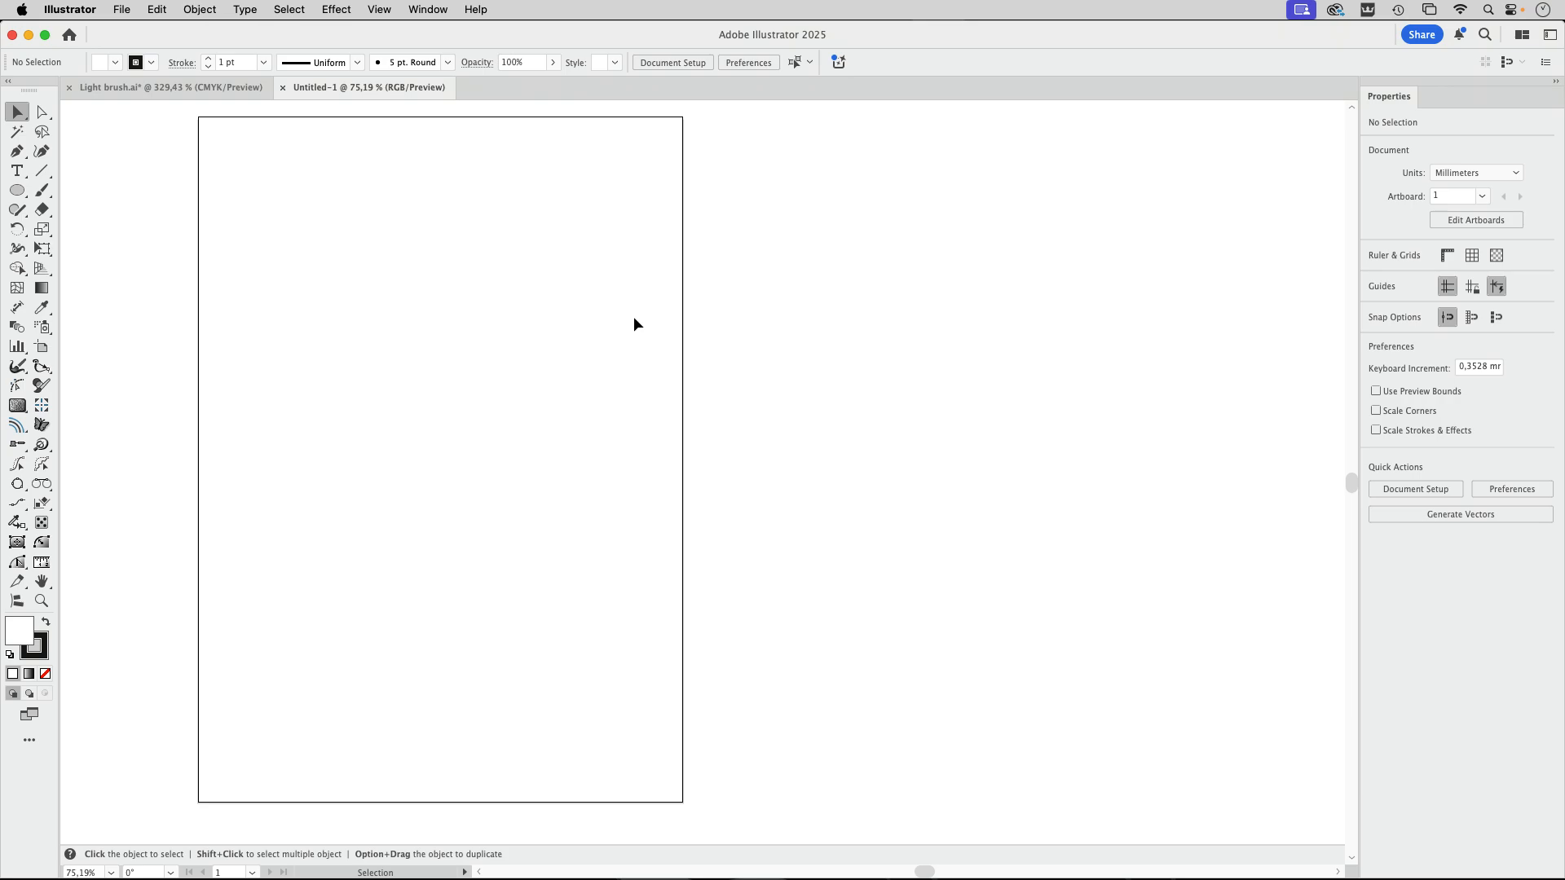
drag(486, 326, 549, 335)
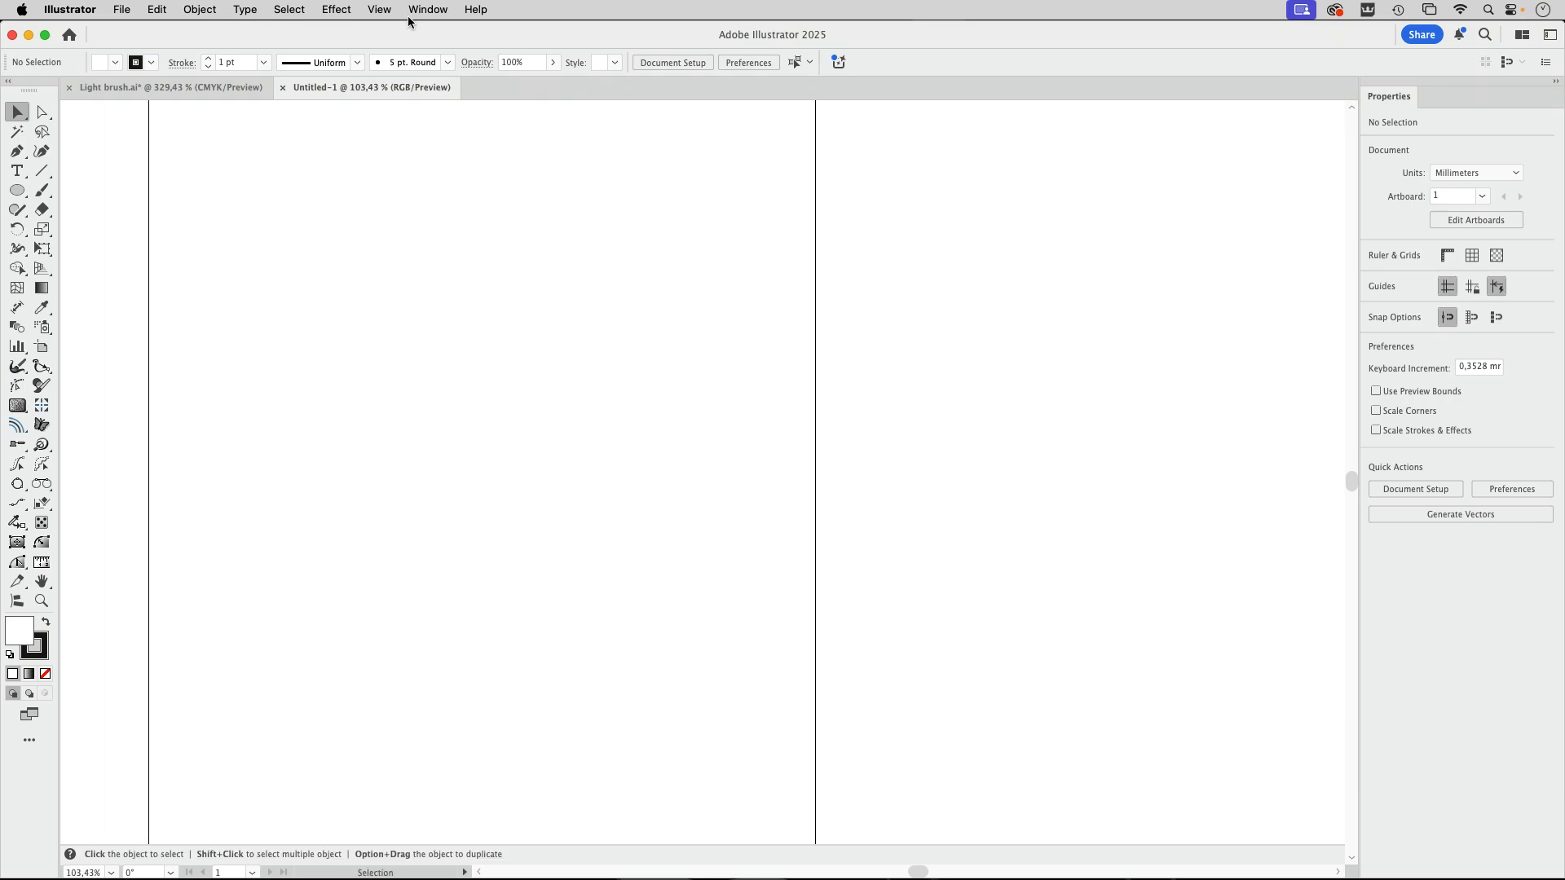
click(379, 9)
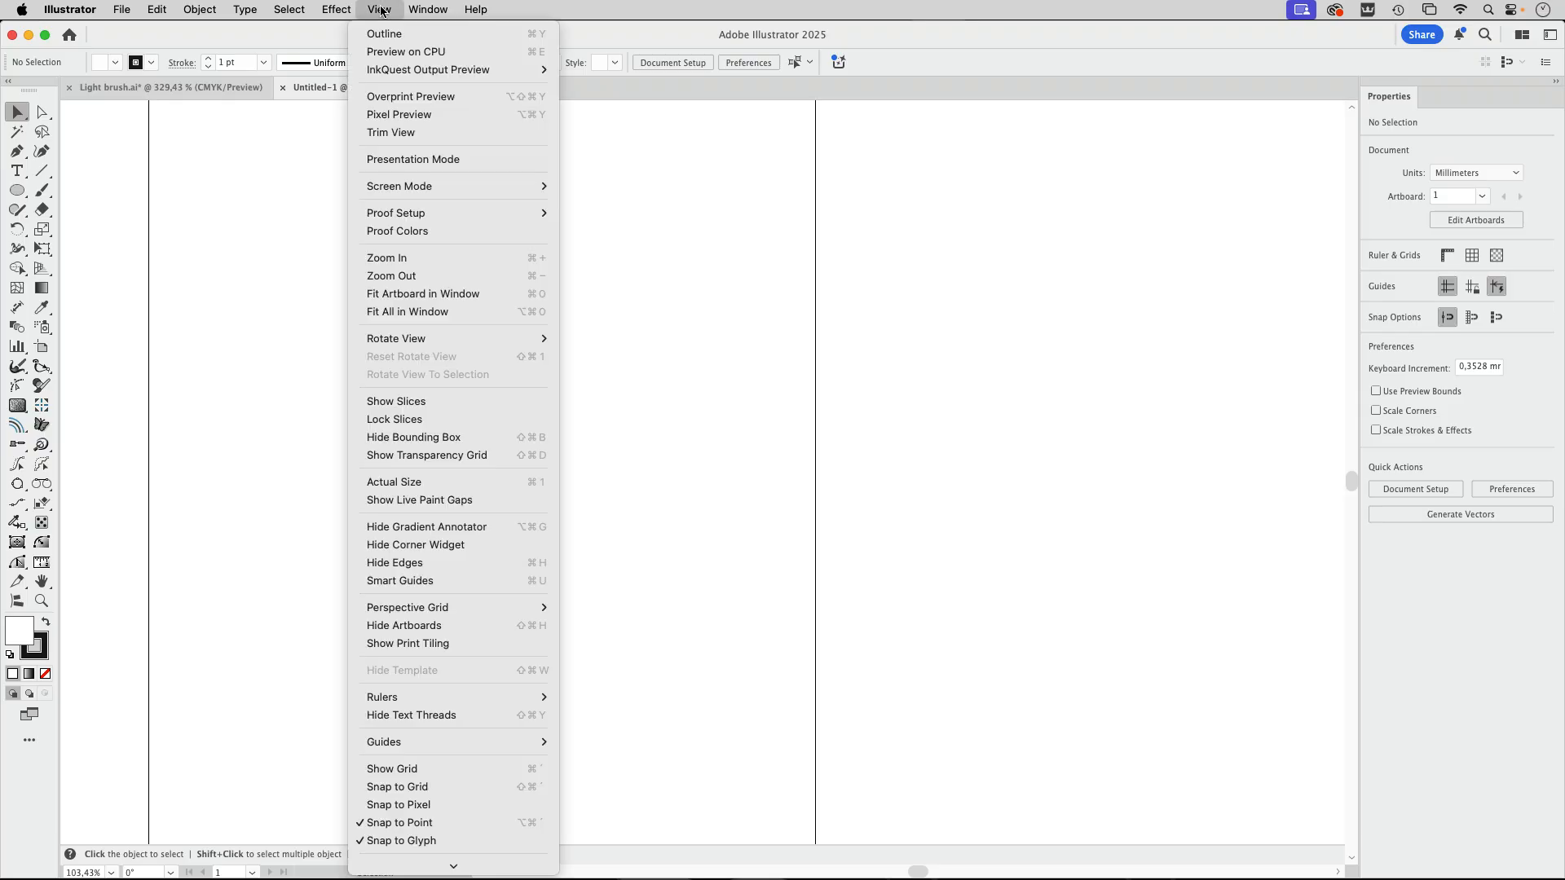
click(417, 623)
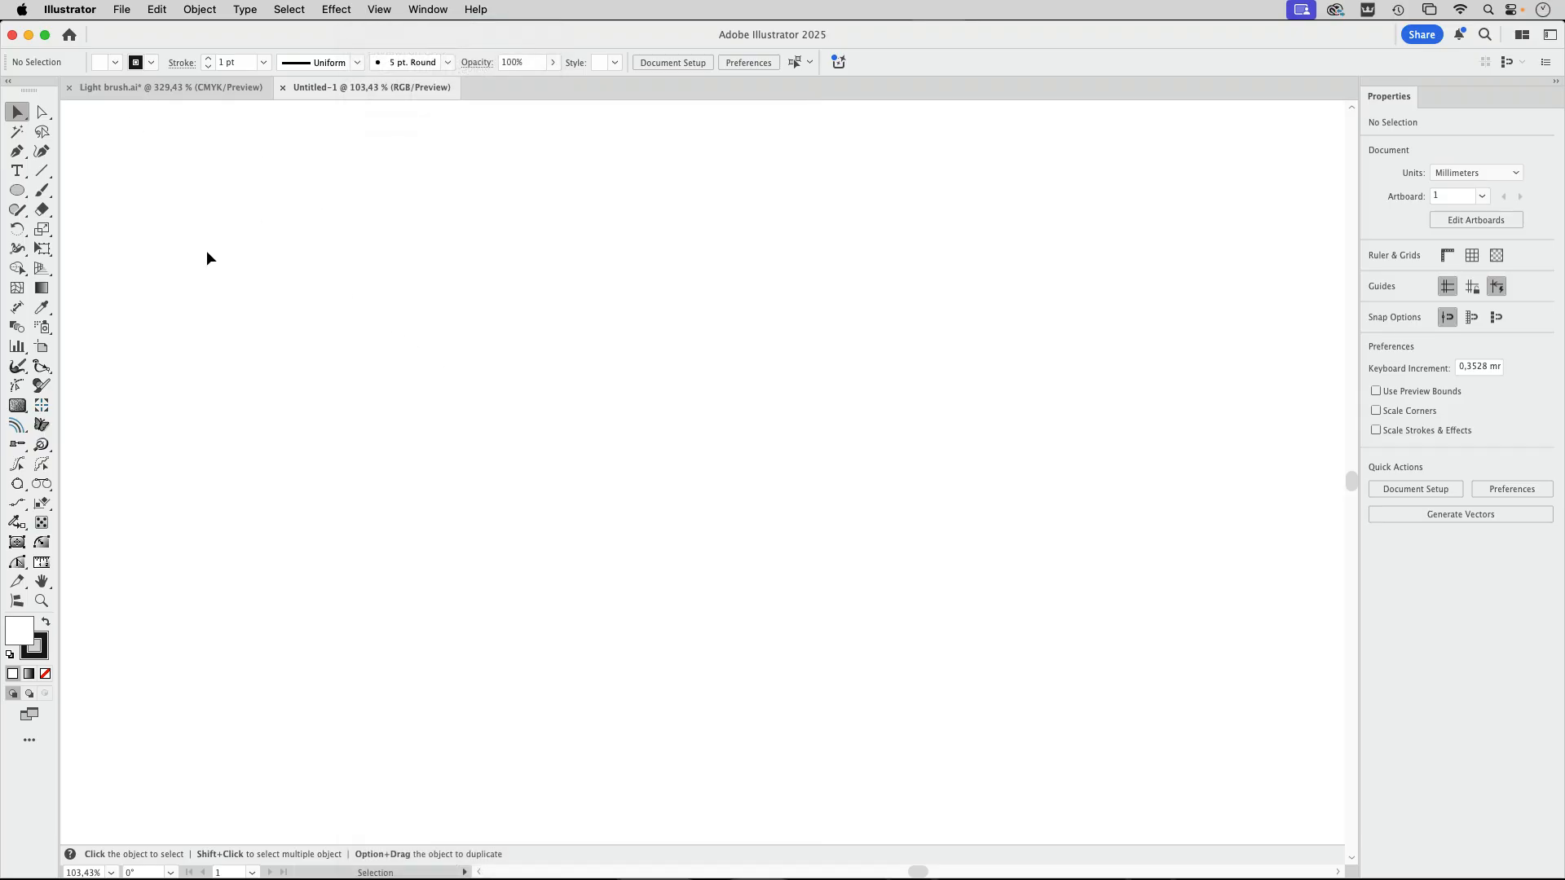
- Draw a thin horizontal ellipse about 70 × 4.6 mm with a black fill and no stroke
click(16, 197)
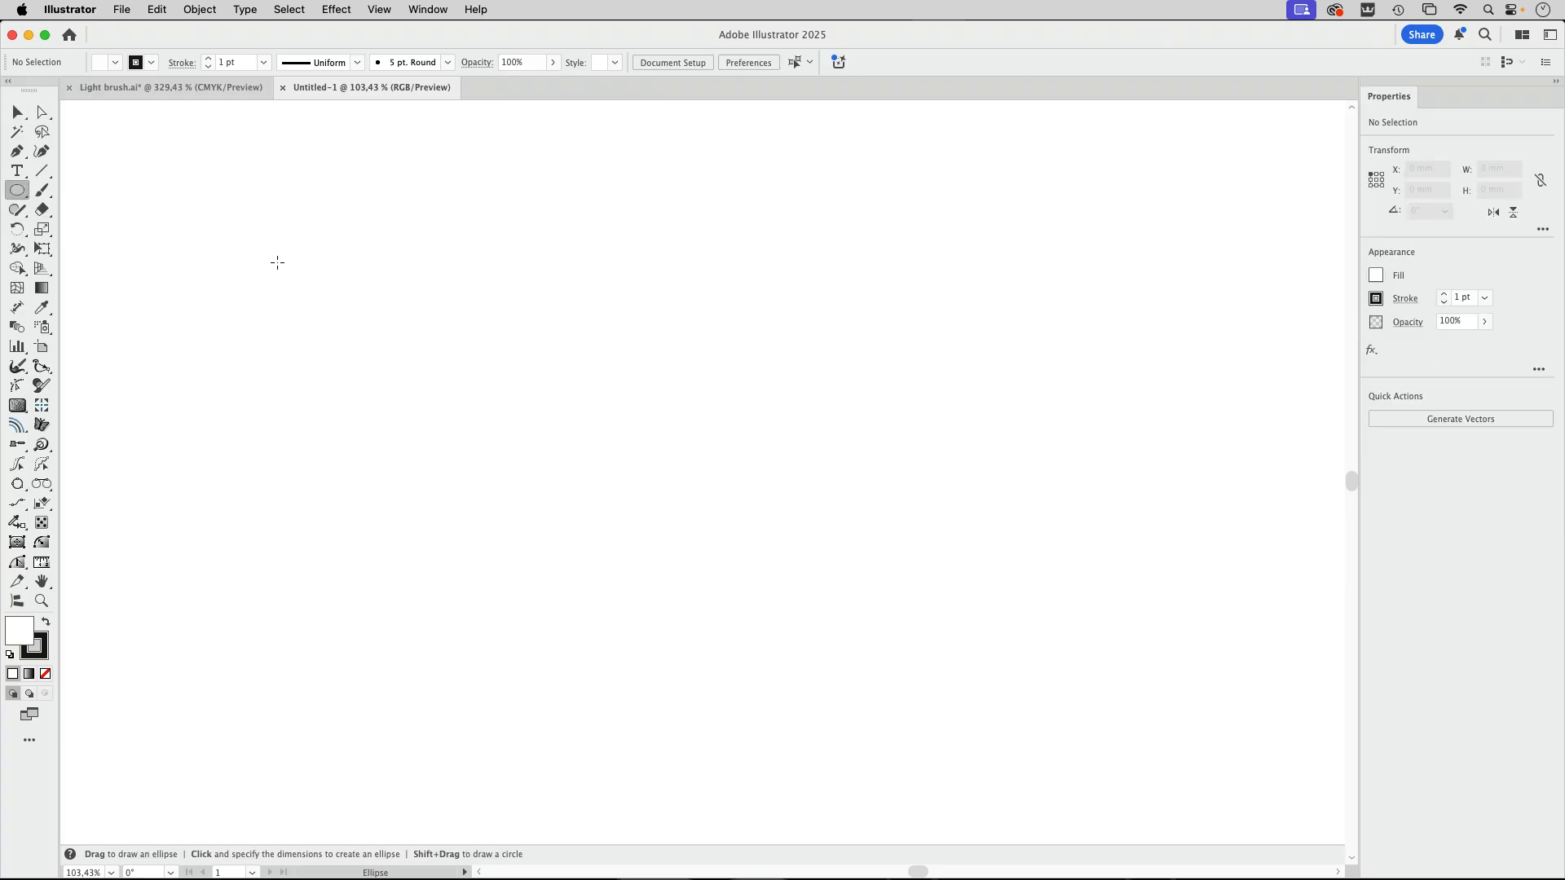
drag(307, 286, 528, 299)
click(46, 622)
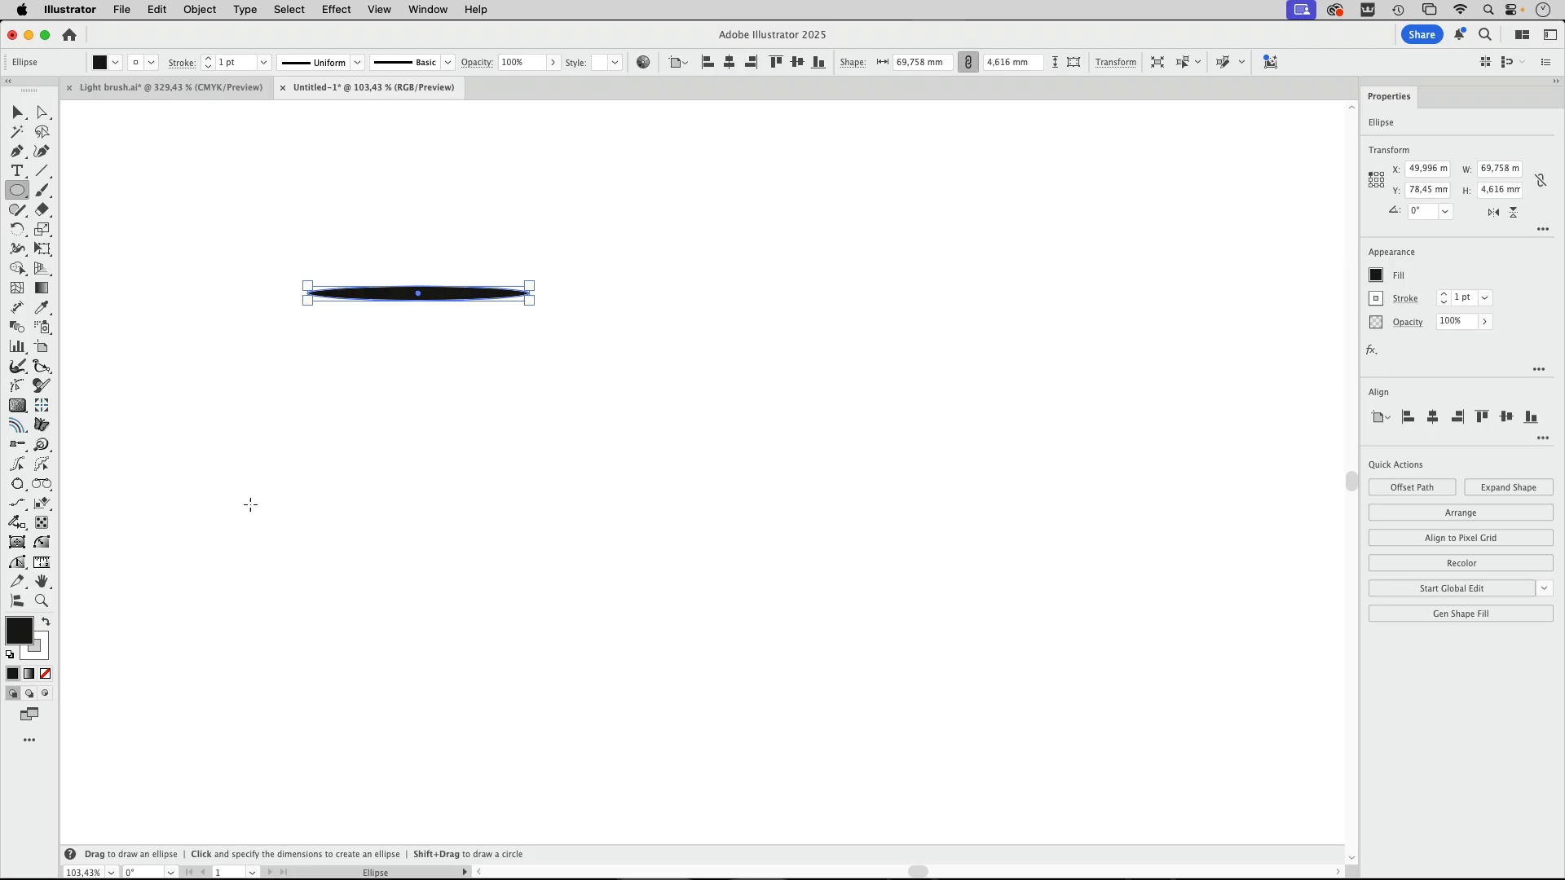
click(152, 62)
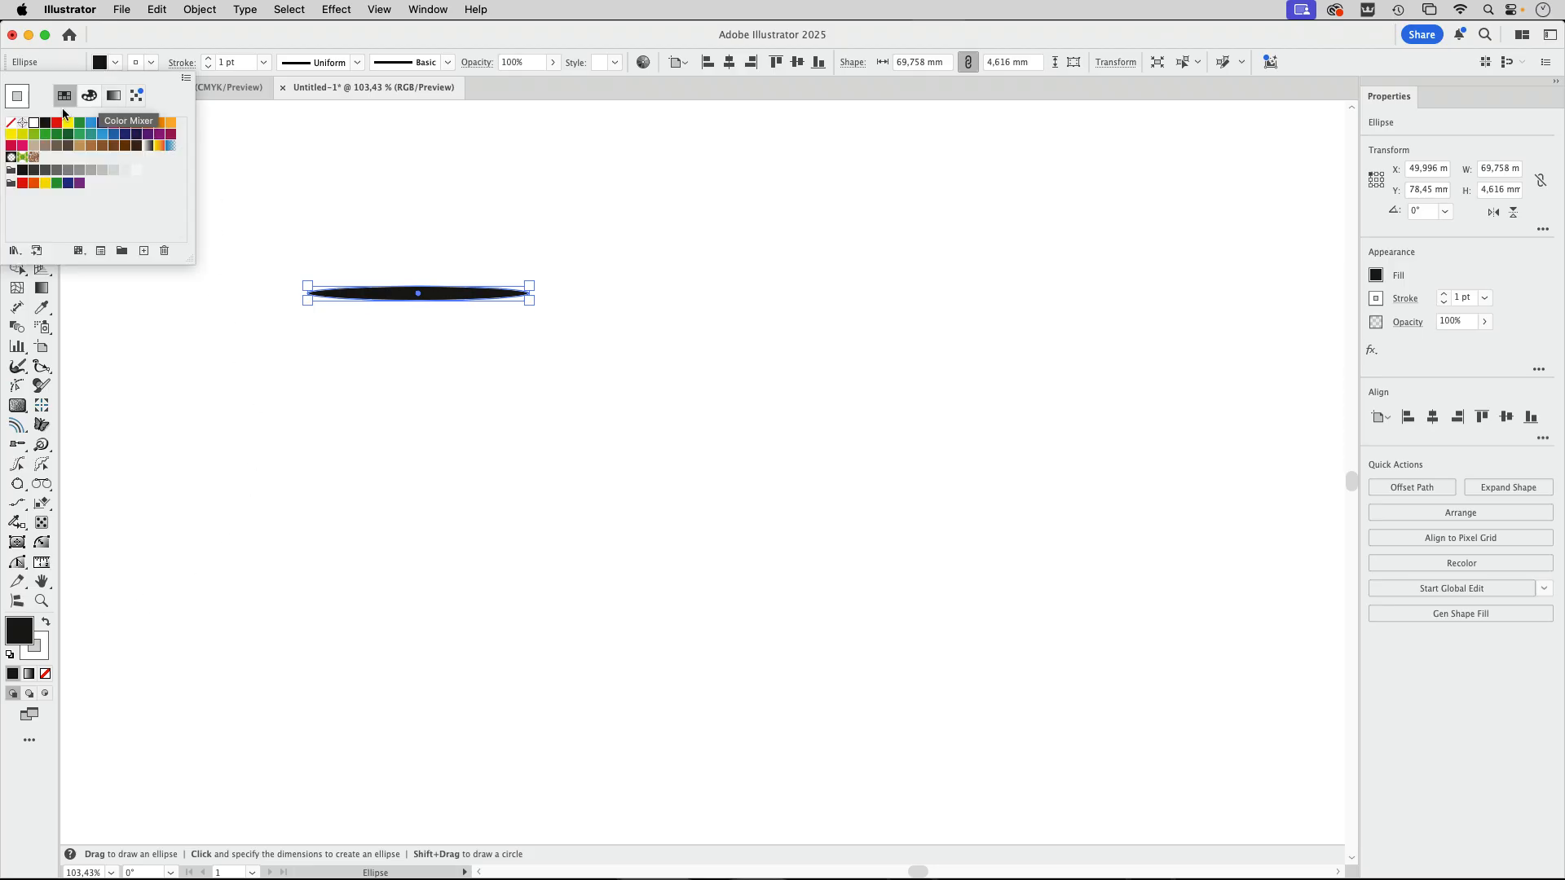
click(14, 121)
click(18, 113)
click(387, 196)
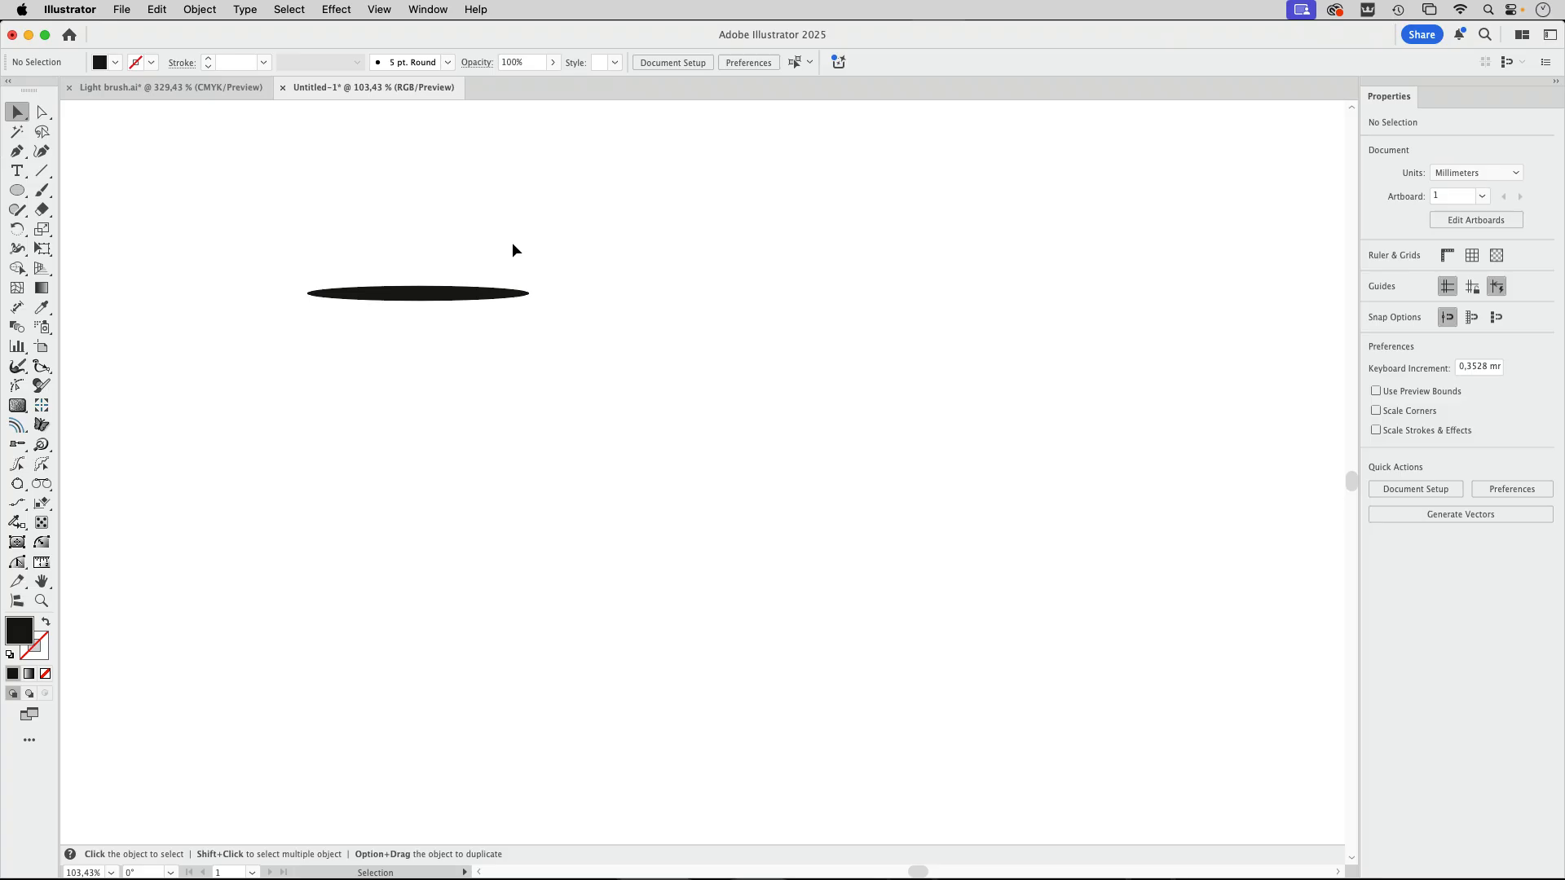
- Duplicate the black ellipse in place and enlarge the copy from its centre to about 106 × 10.5 mm
click(471, 292)
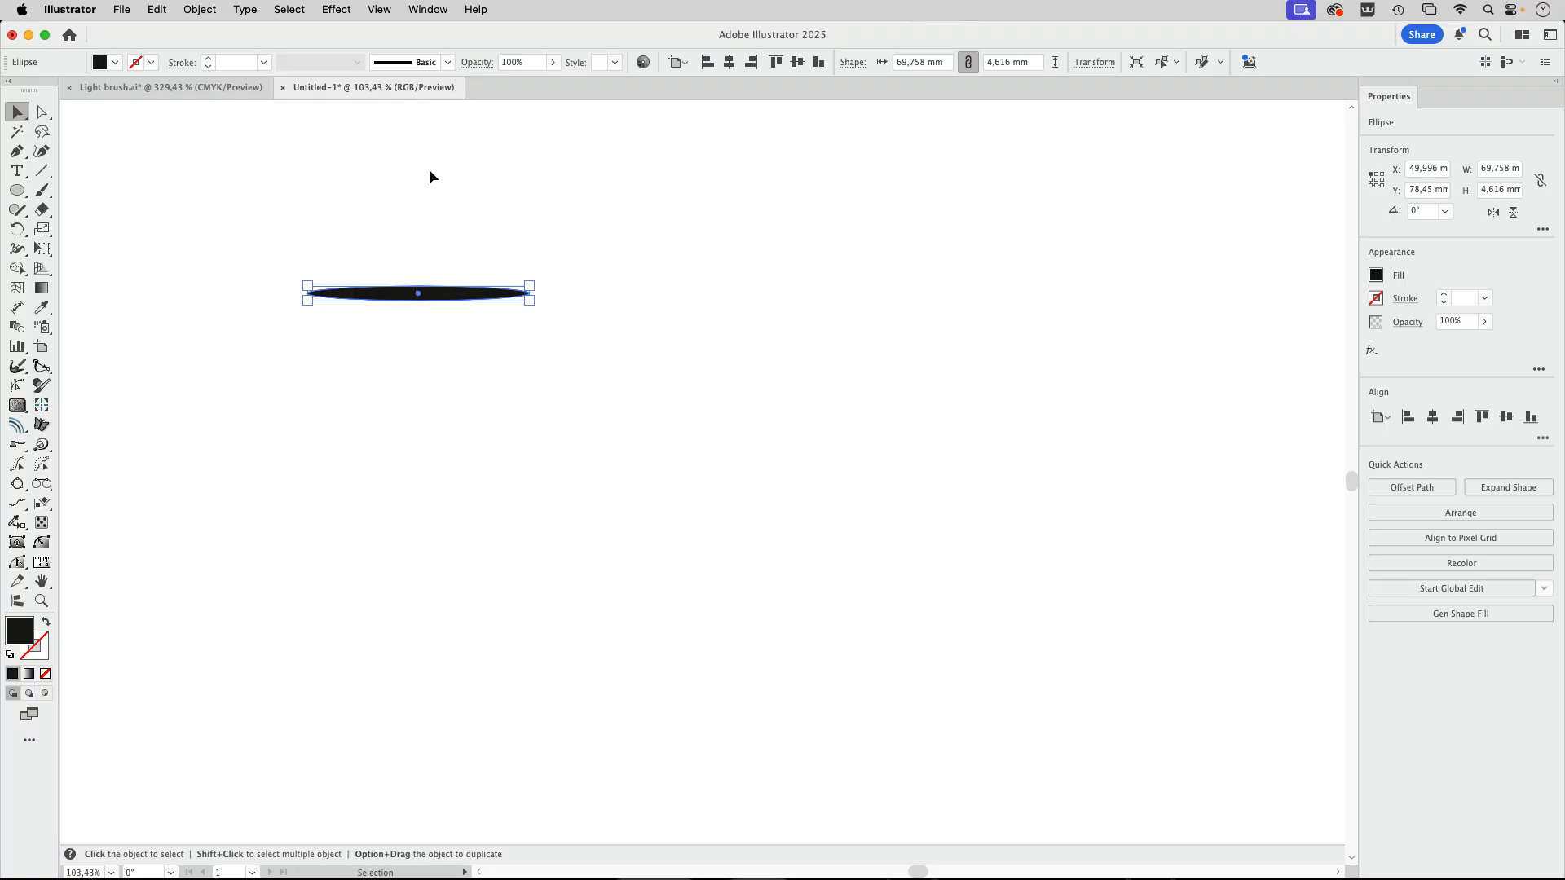
click(162, 10)
click(190, 150)
drag(531, 285, 588, 279)
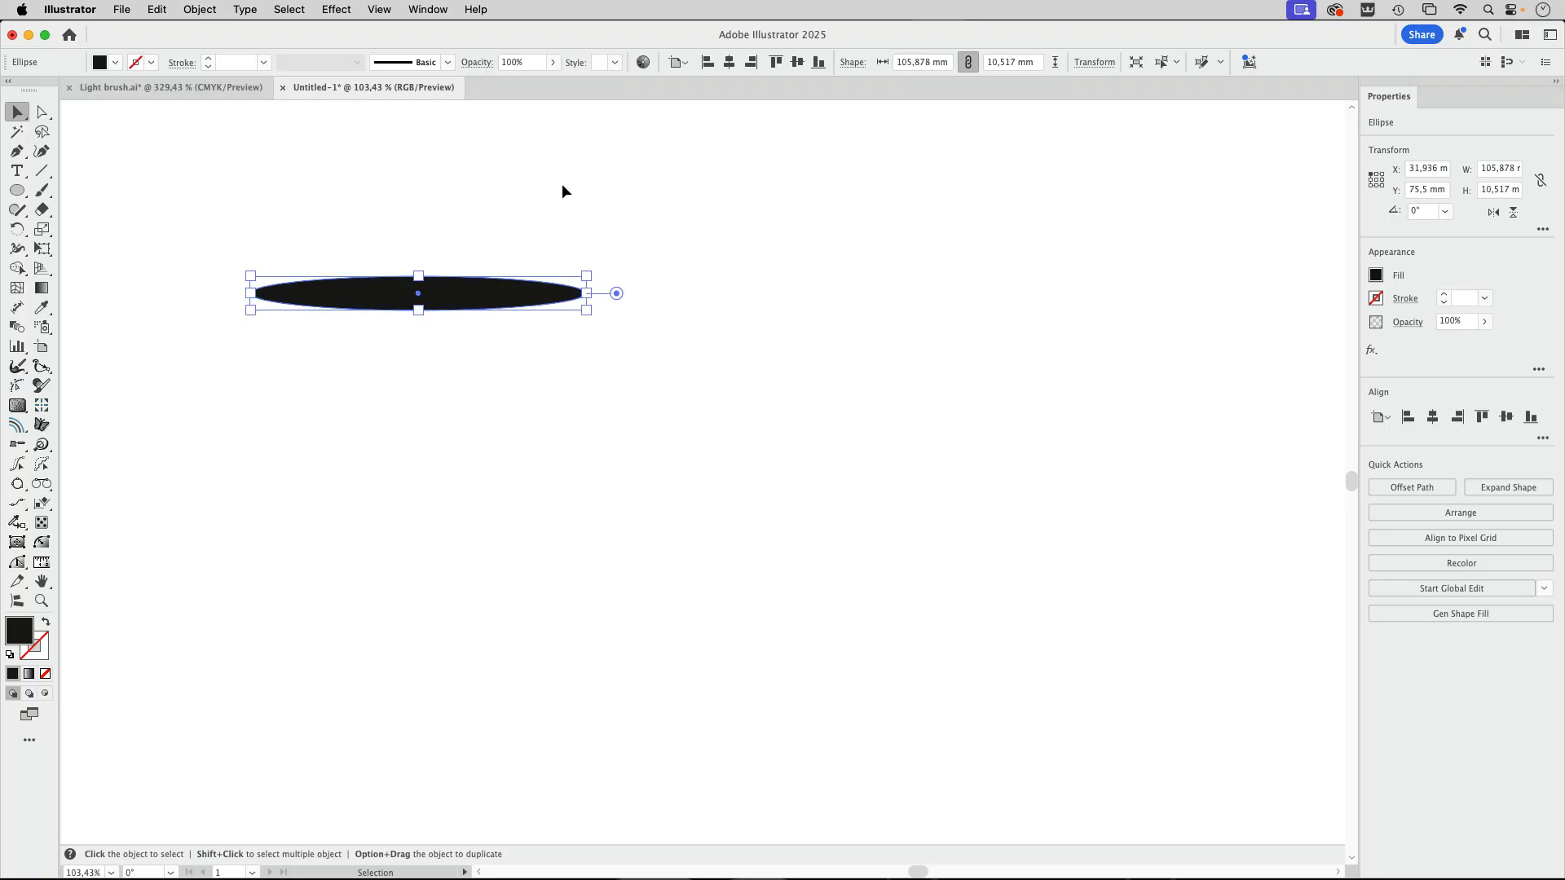
- Show the artwork as outlines and stretch the outer ellipse vertically from its centre to about 13.6 mm high
click(373, 9)
click(387, 35)
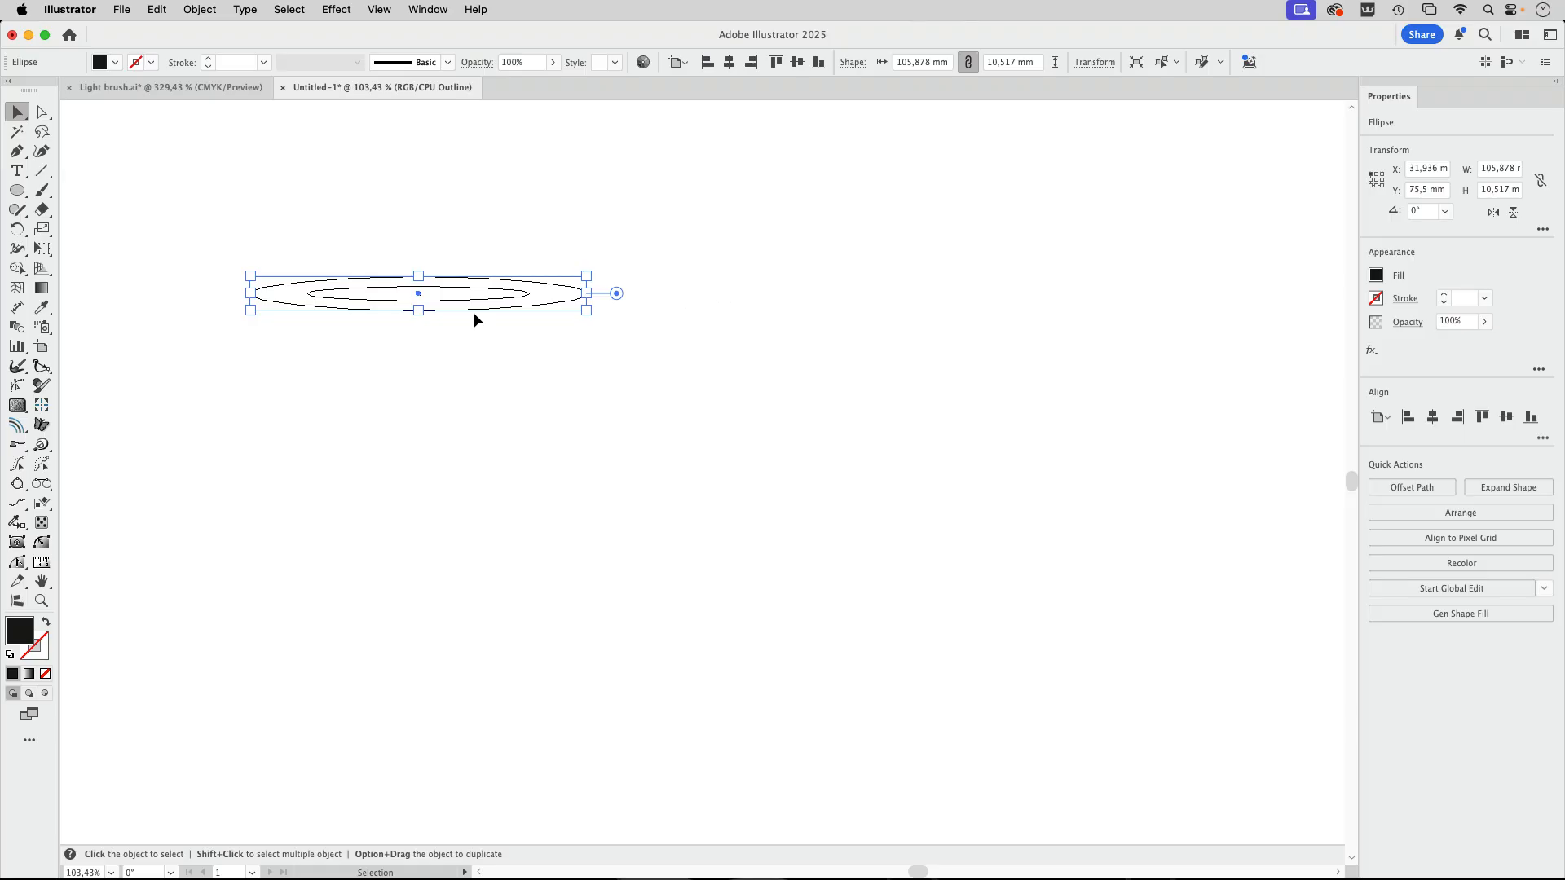
drag(419, 270, 638, 358)
drag(509, 355, 1077, 400)
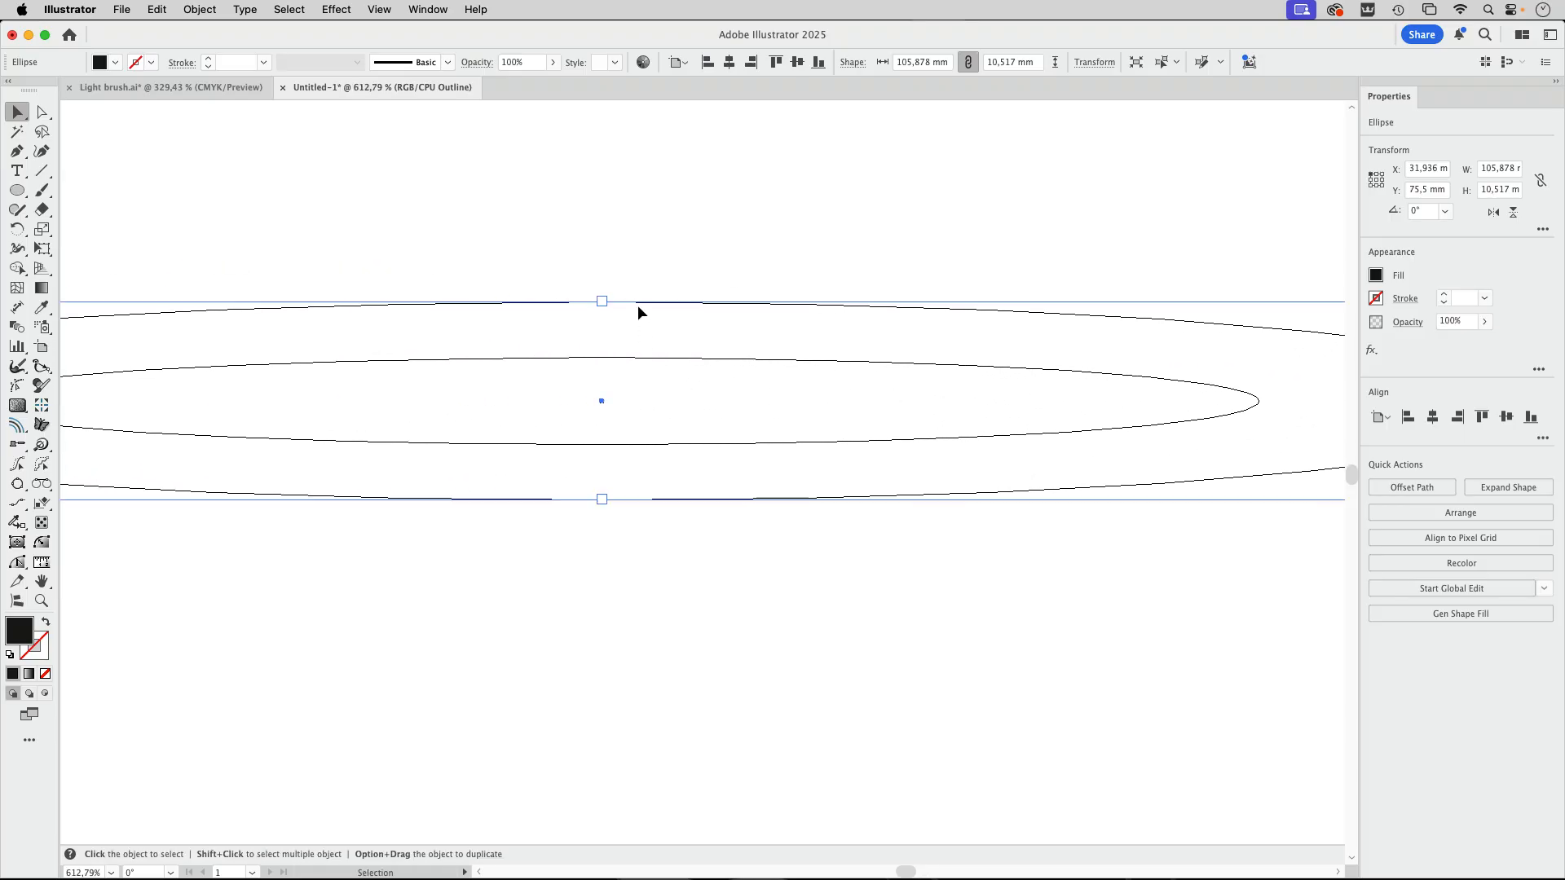
drag(601, 301, 606, 273)
key(super+minus)
key(super+minus)
key(super+minus)
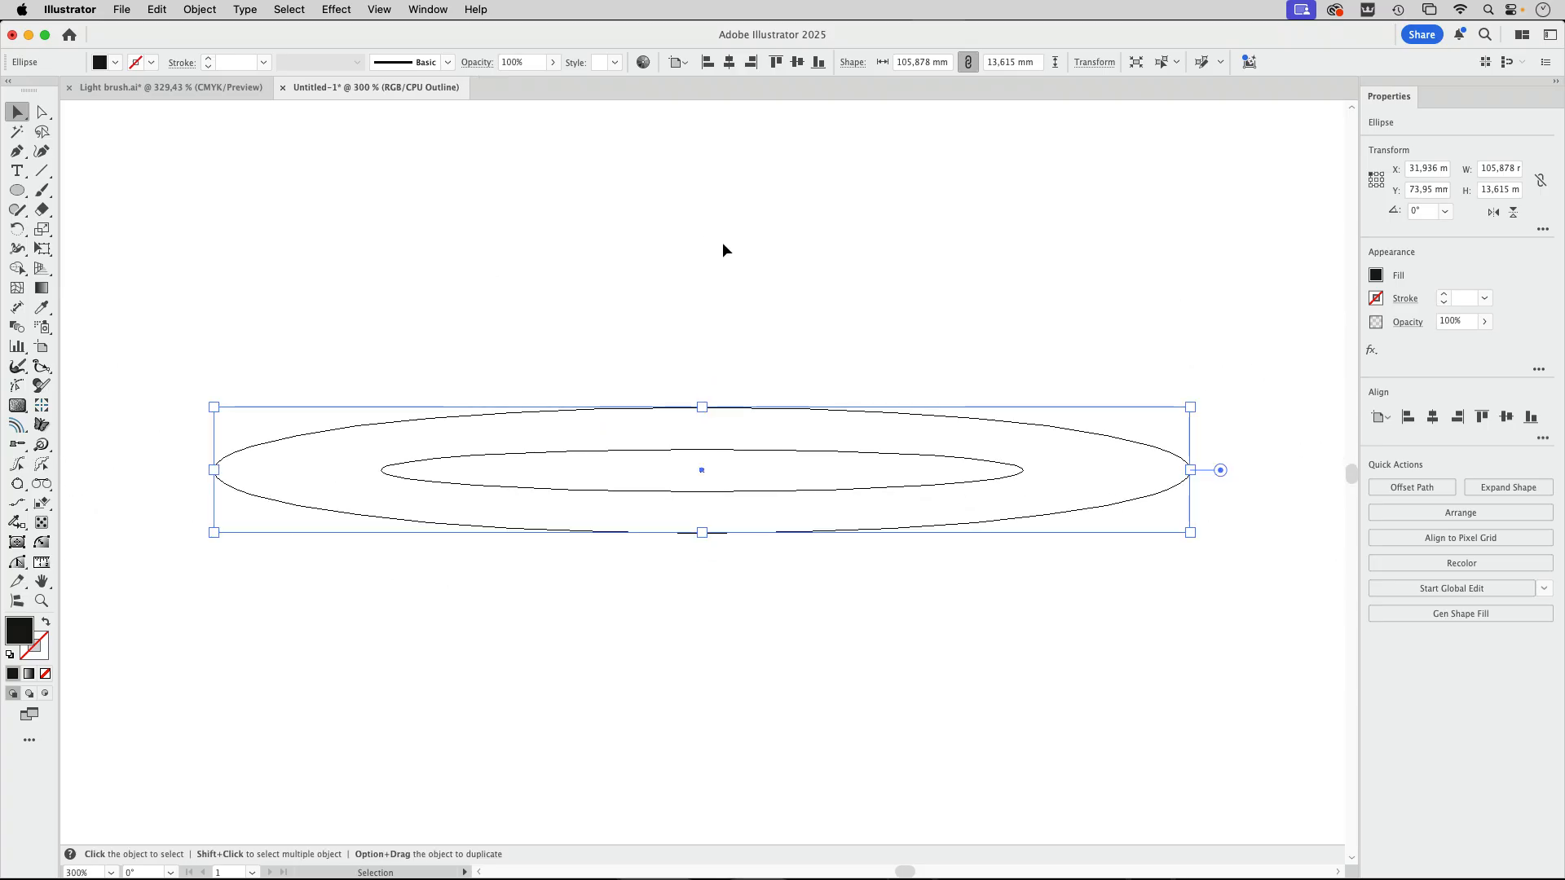
key(super+minus)
key(super+minus)
key(space)
drag(758, 475, 597, 380)
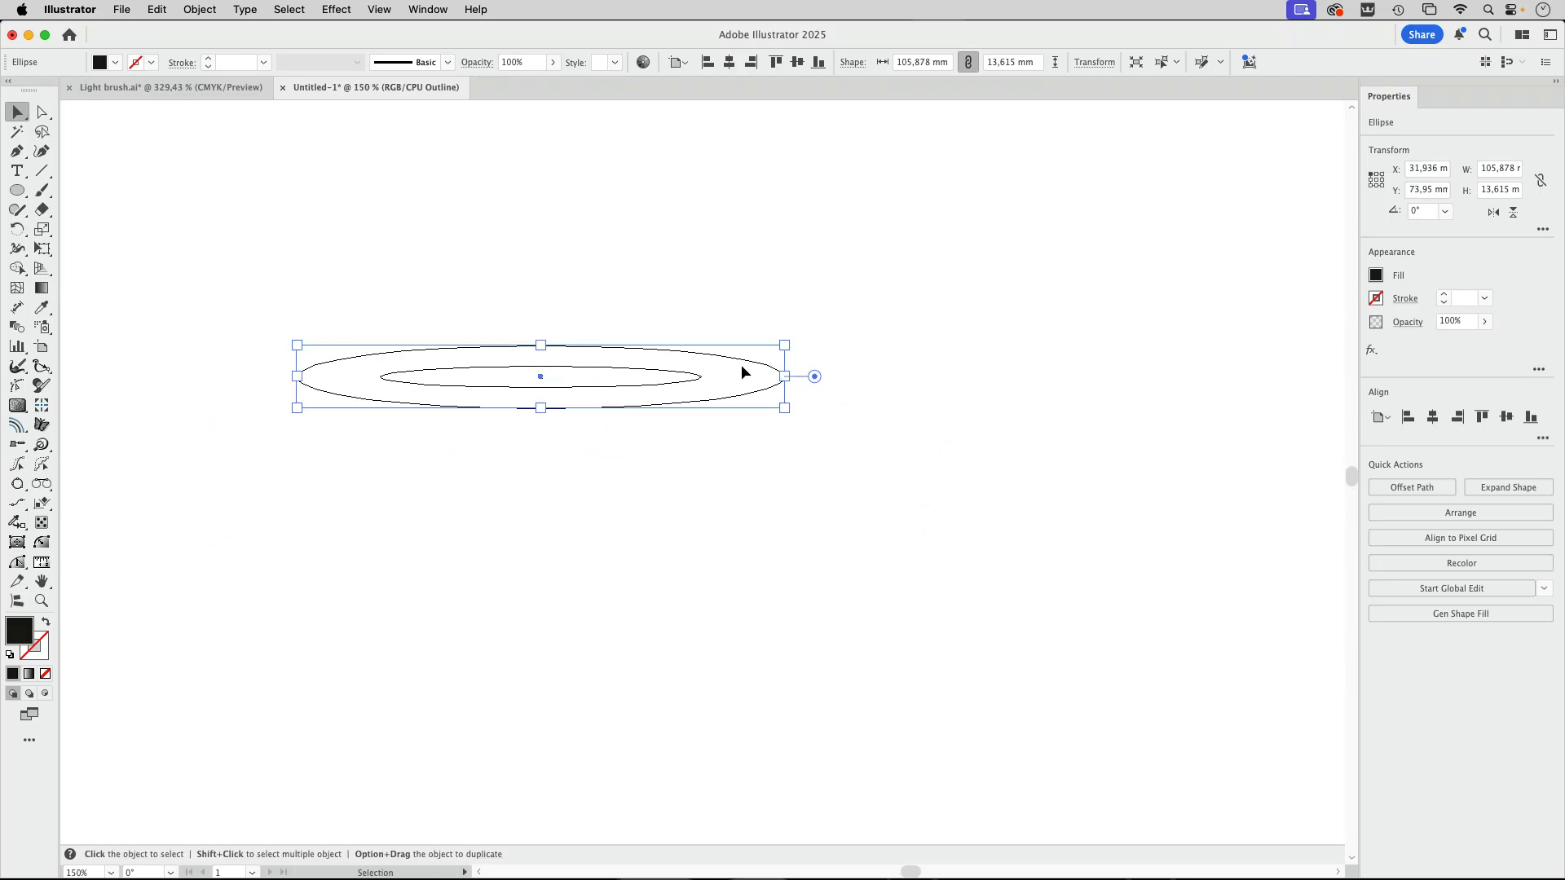
- Widen the outer ellipse from its centre to about 110 mm and return to the preview display
mouse_move(785, 378)
mouse_down()
mouse_move(1111, 368)
mouse_move(794, 377)
mouse_up()
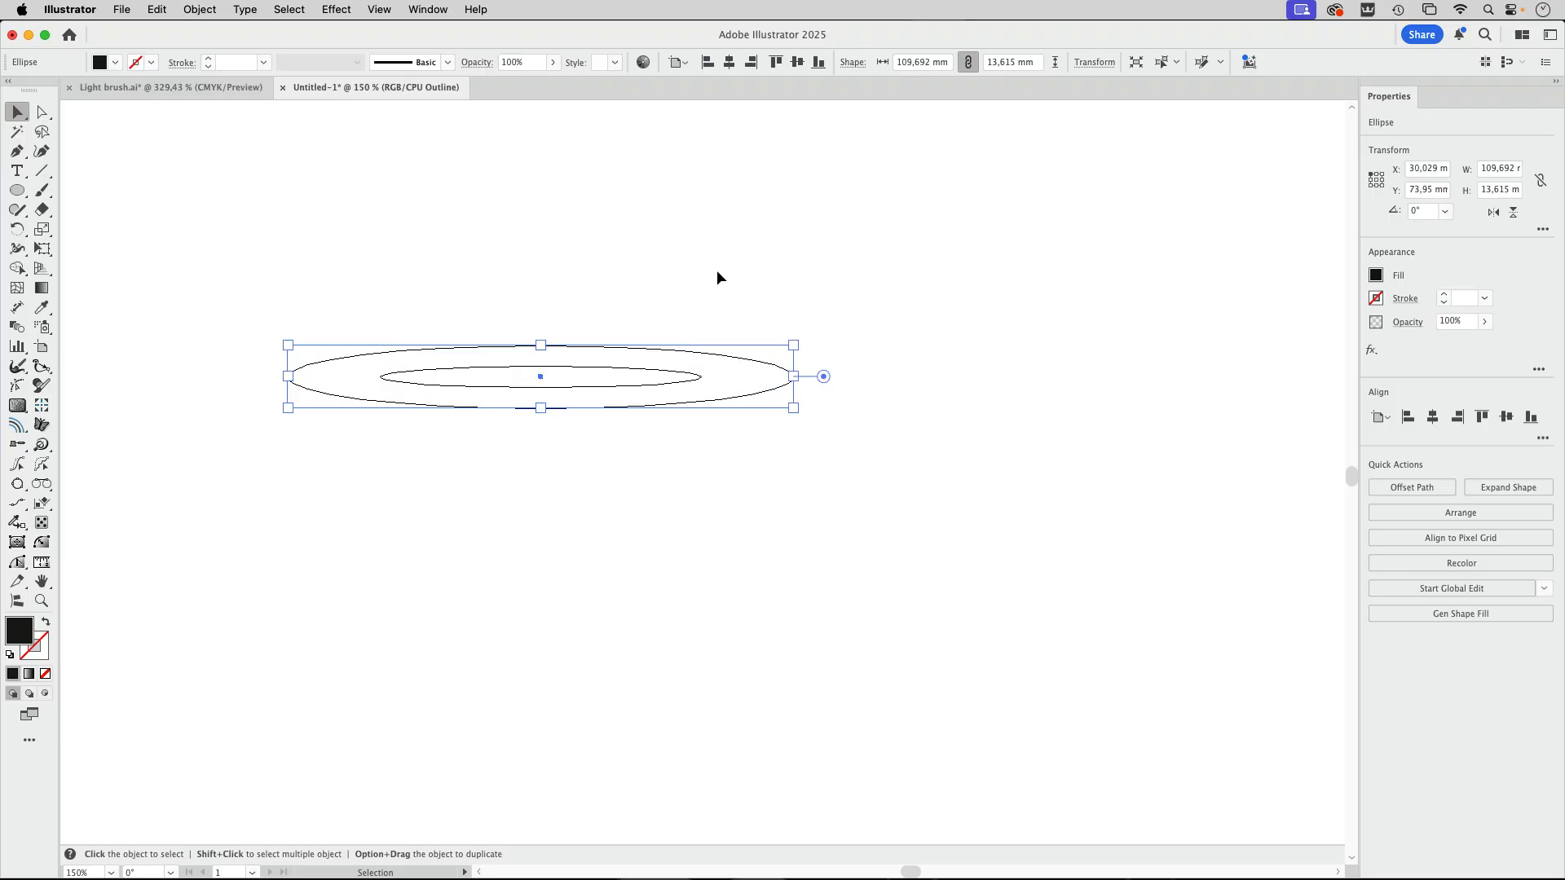
click(718, 275)
key(super+y)
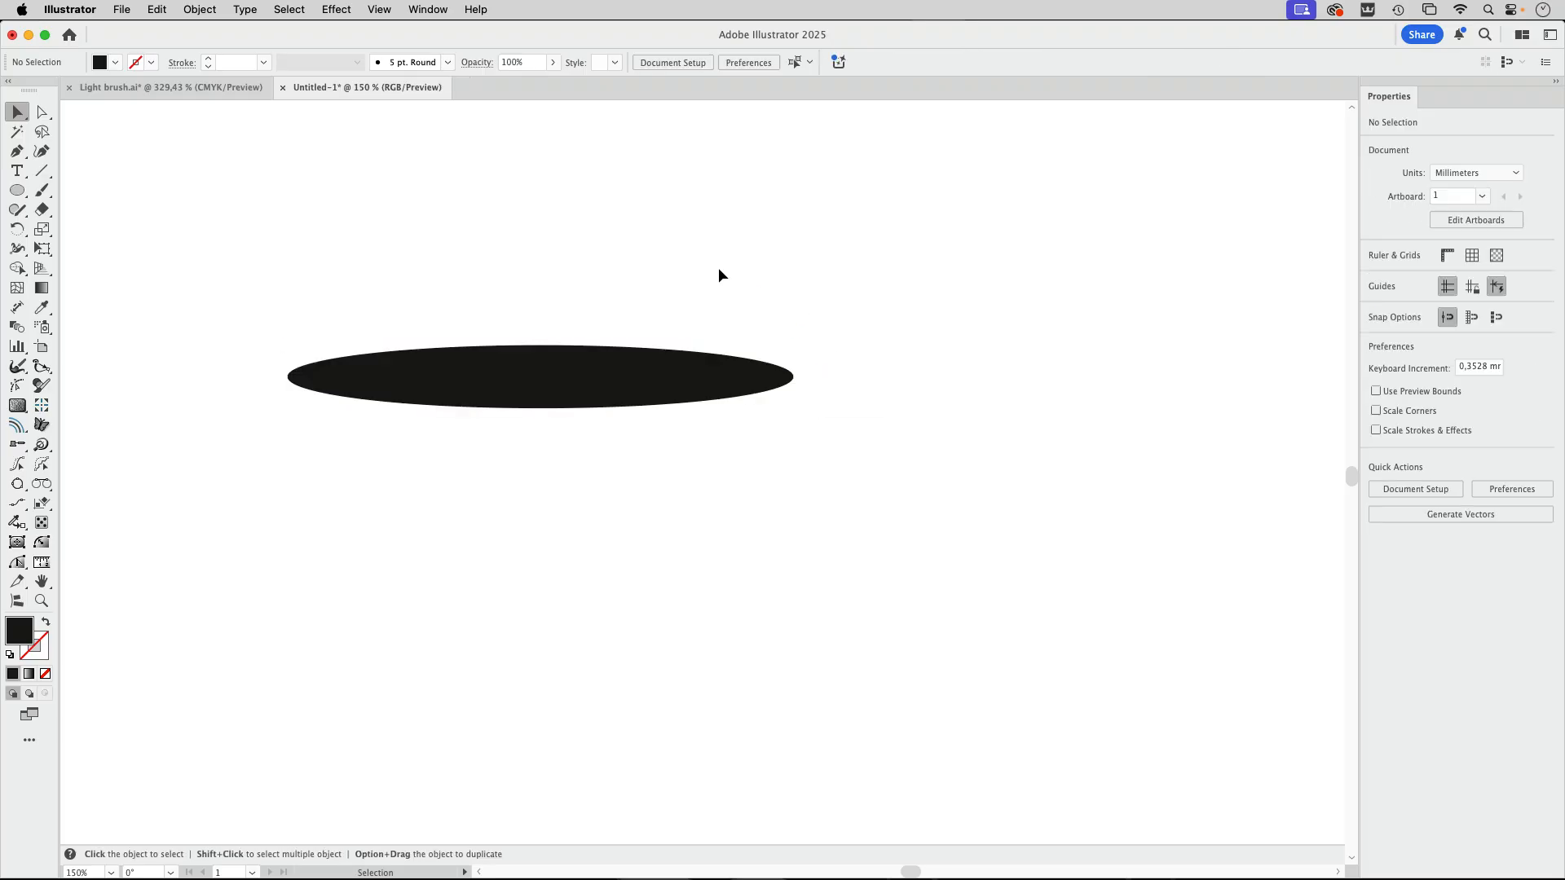
- Set the opacity of the large outer ellipse to 0%
click(773, 379)
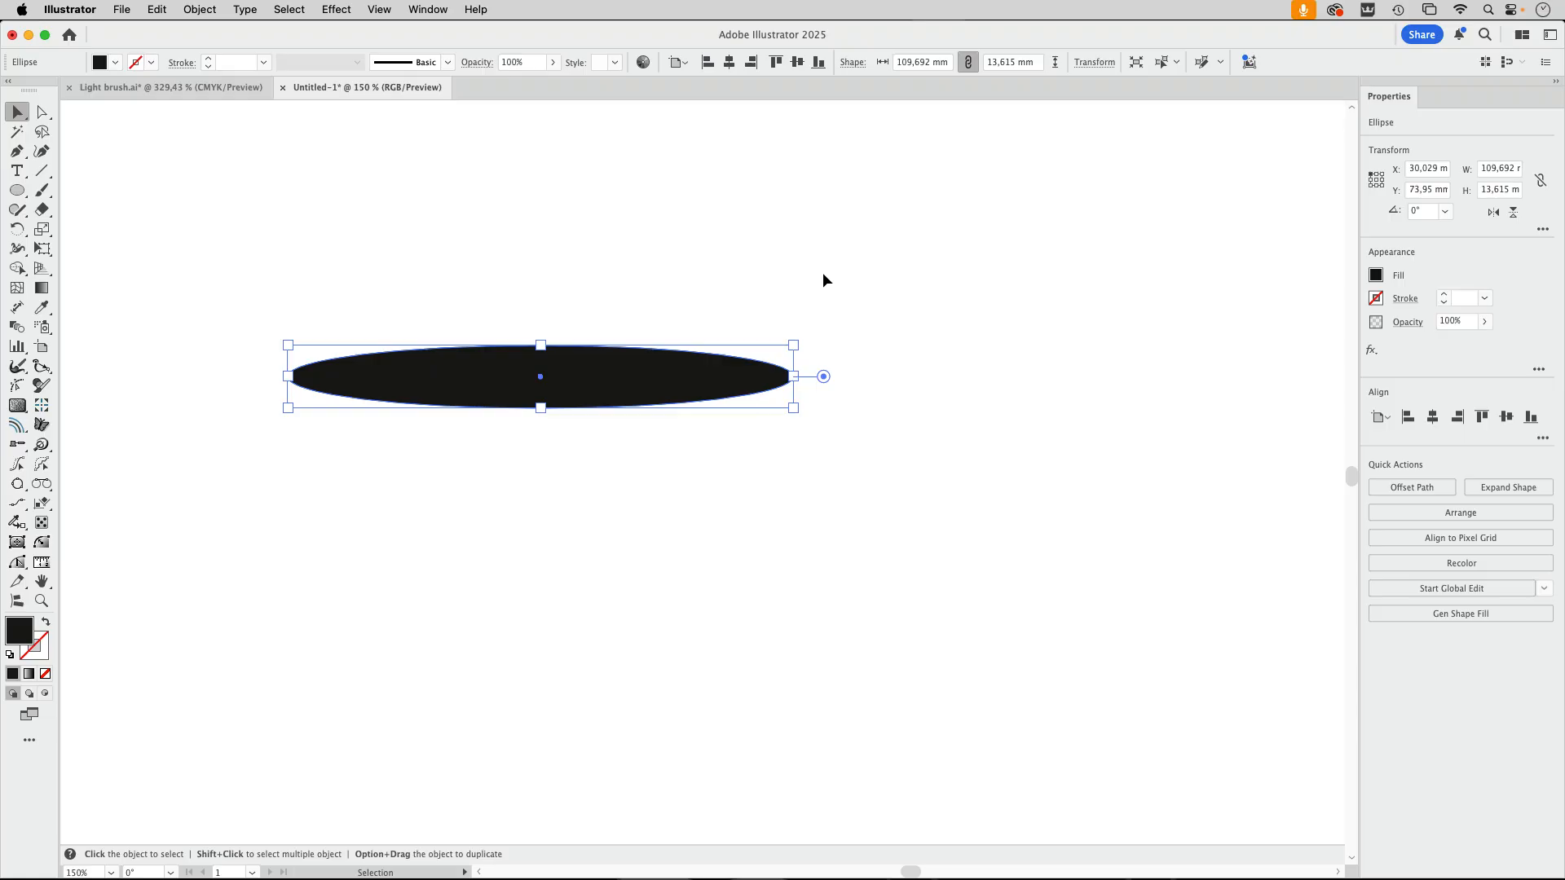
click(535, 62)
text(0)
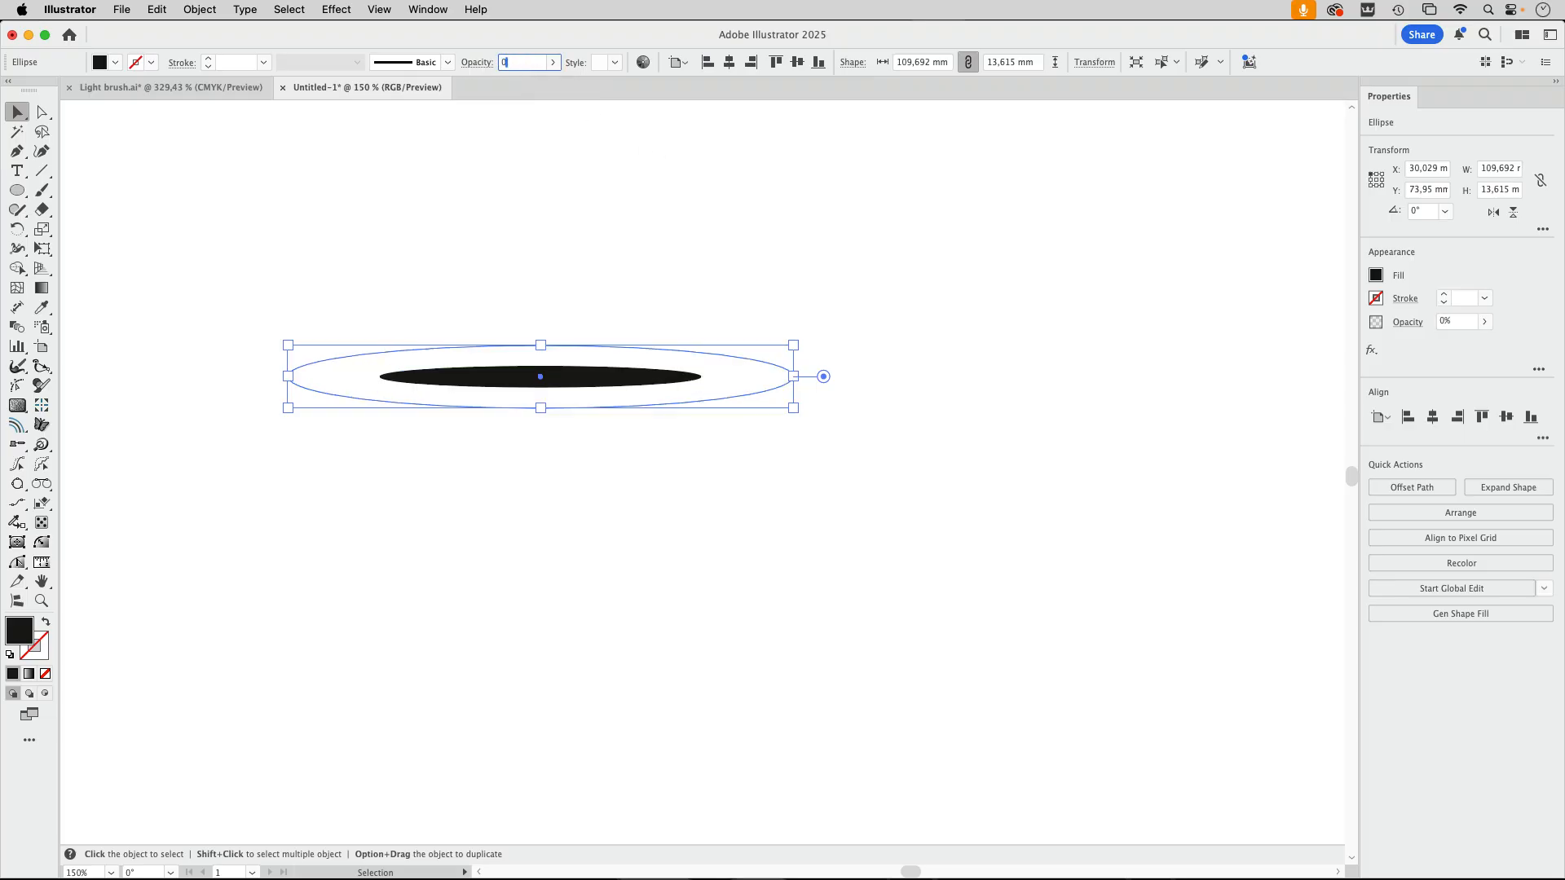
key(Return)
click(673, 271)
- Make a blend between the transparent outer ellipse and the black inner ellipse
drag(423, 265, 645, 493)
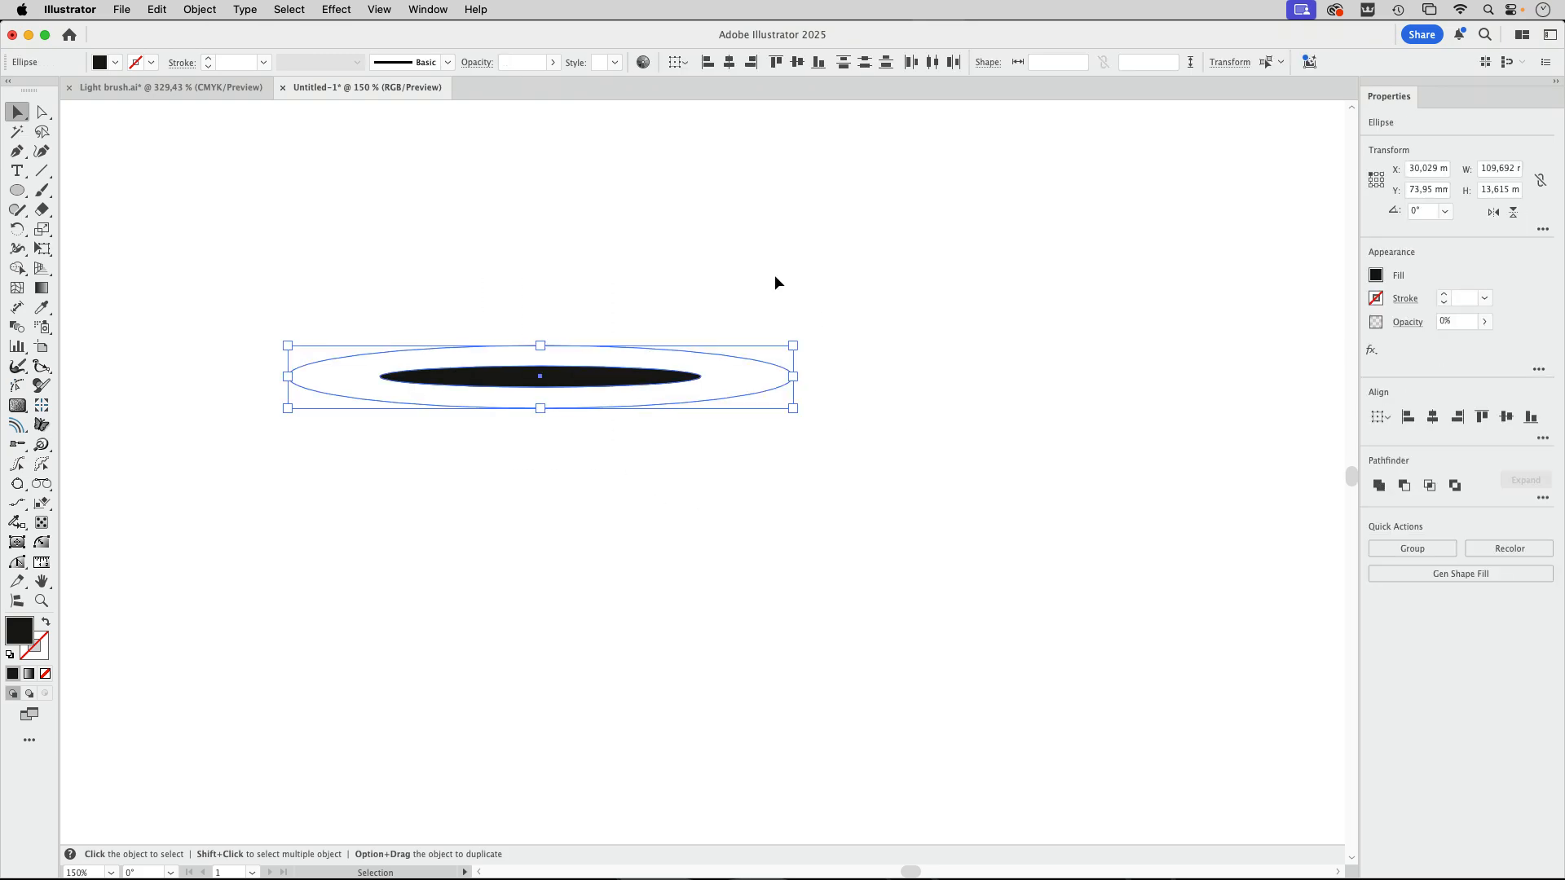
click(200, 11)
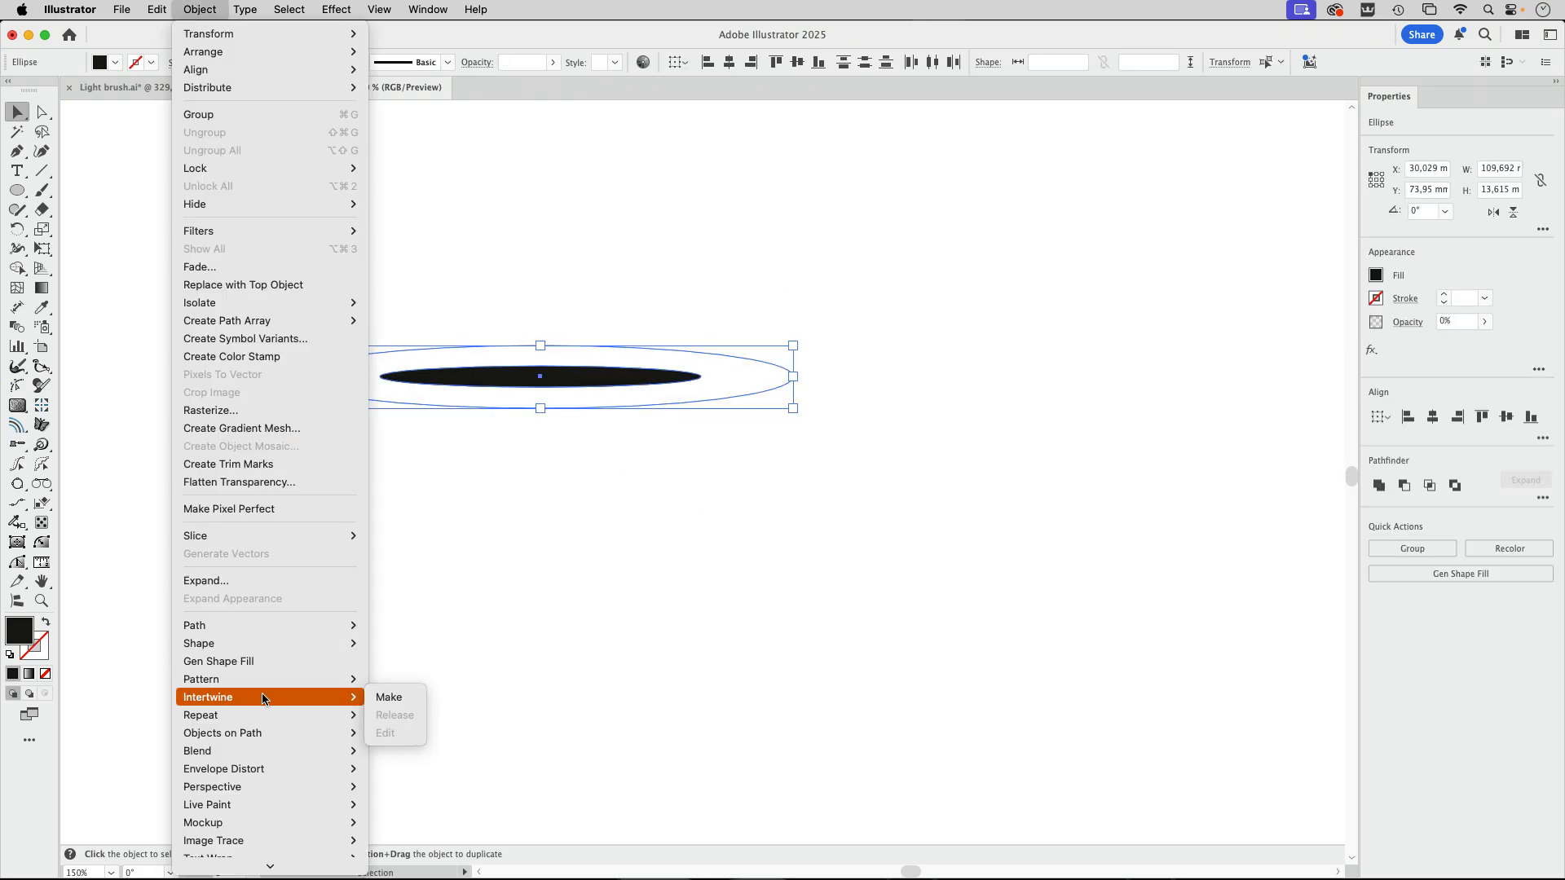
mouse_move(260, 751)
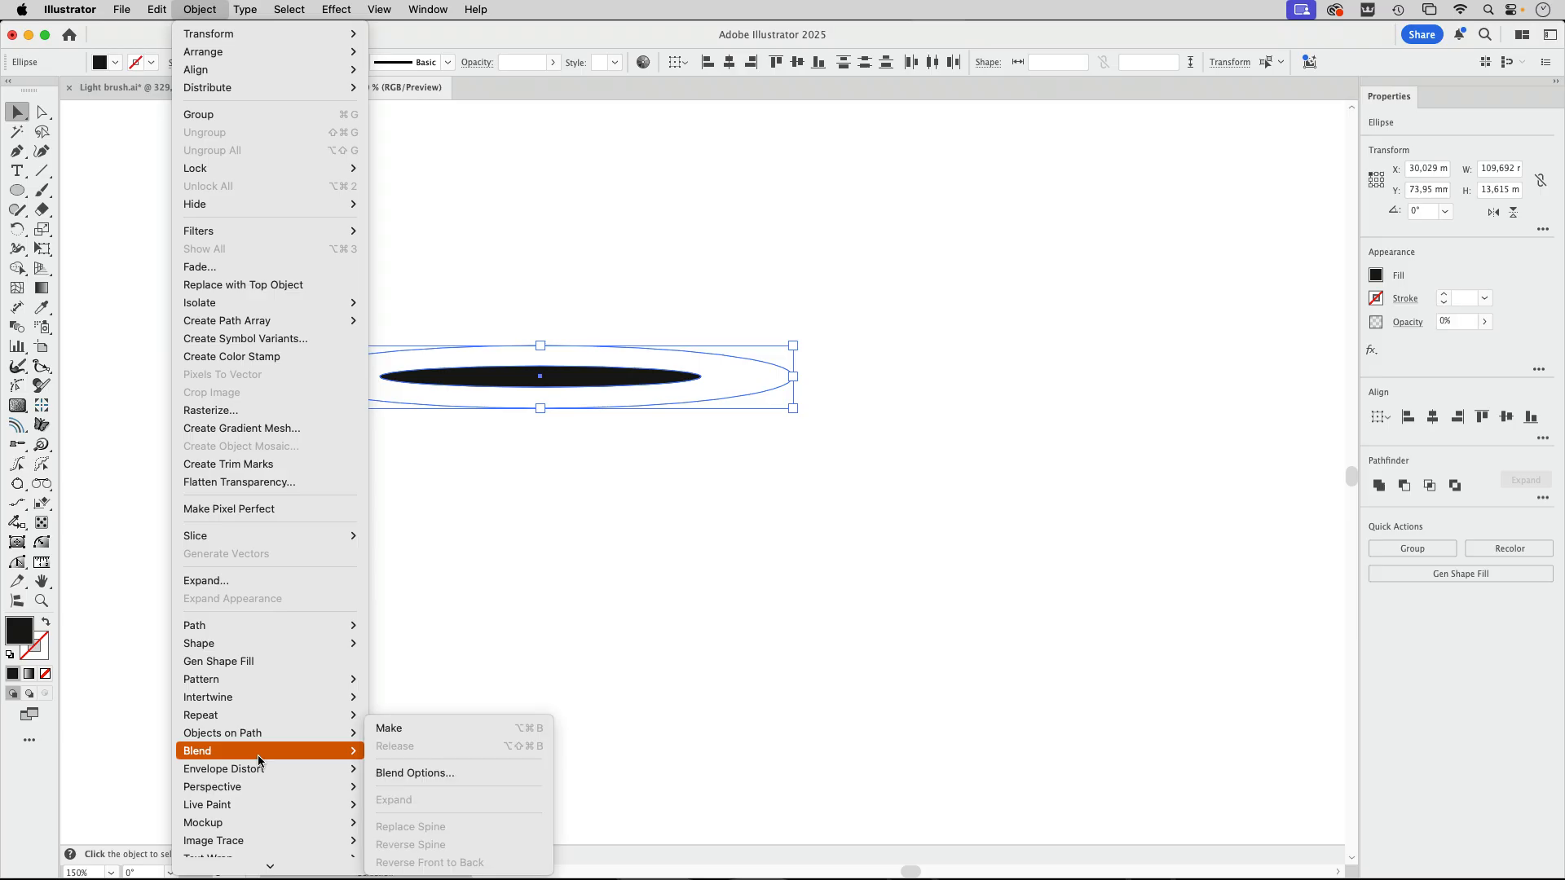
click(418, 726)
click(618, 565)
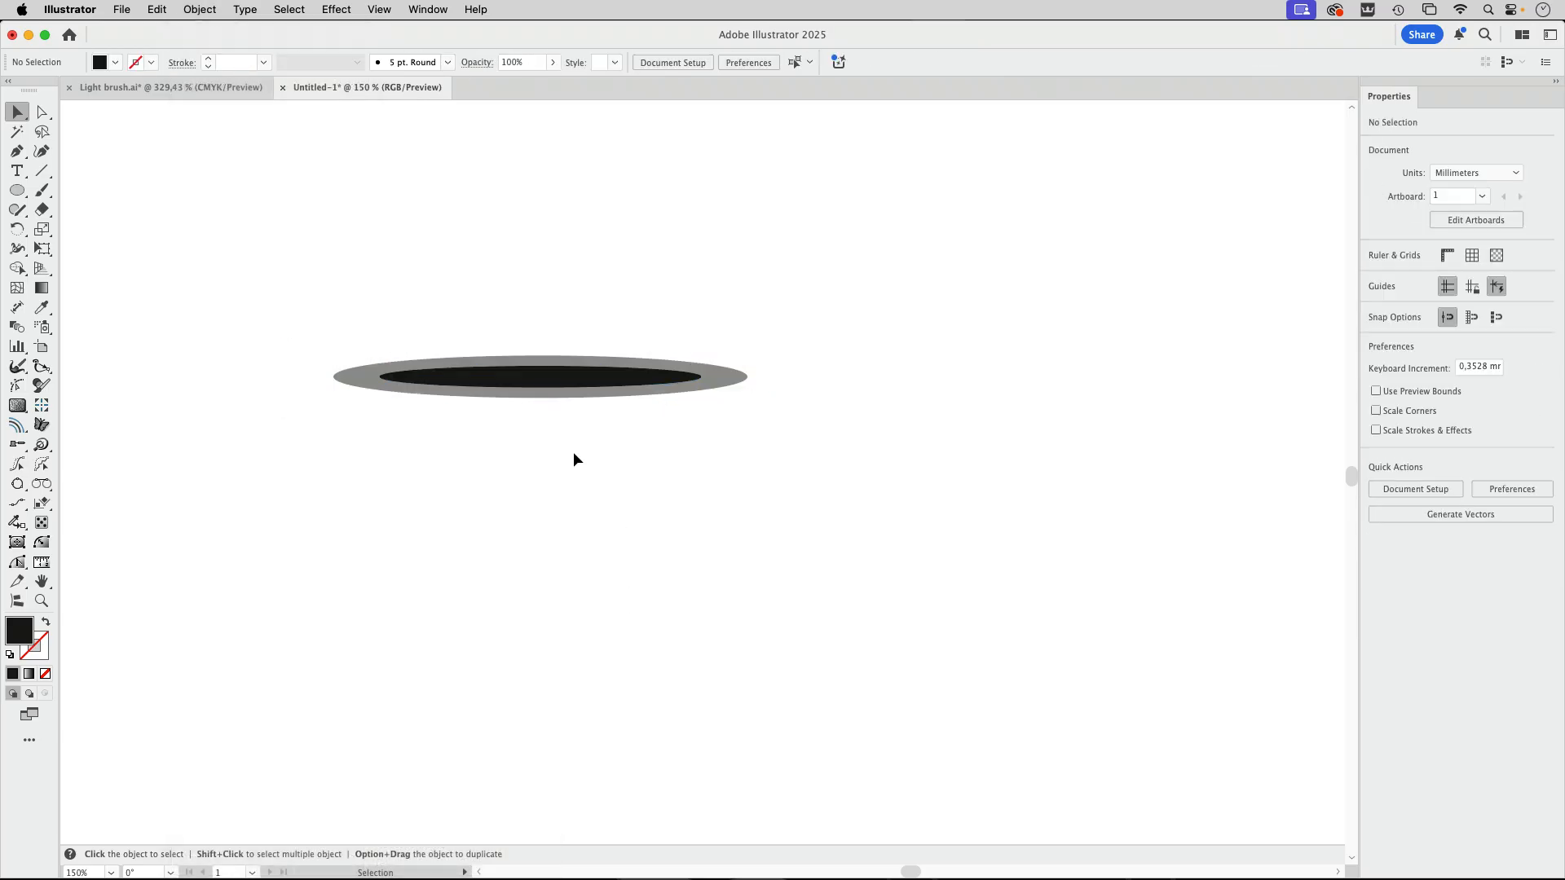
- Set the spacing of the ellipse blend to 21 specified steps and deselect it
click(490, 406)
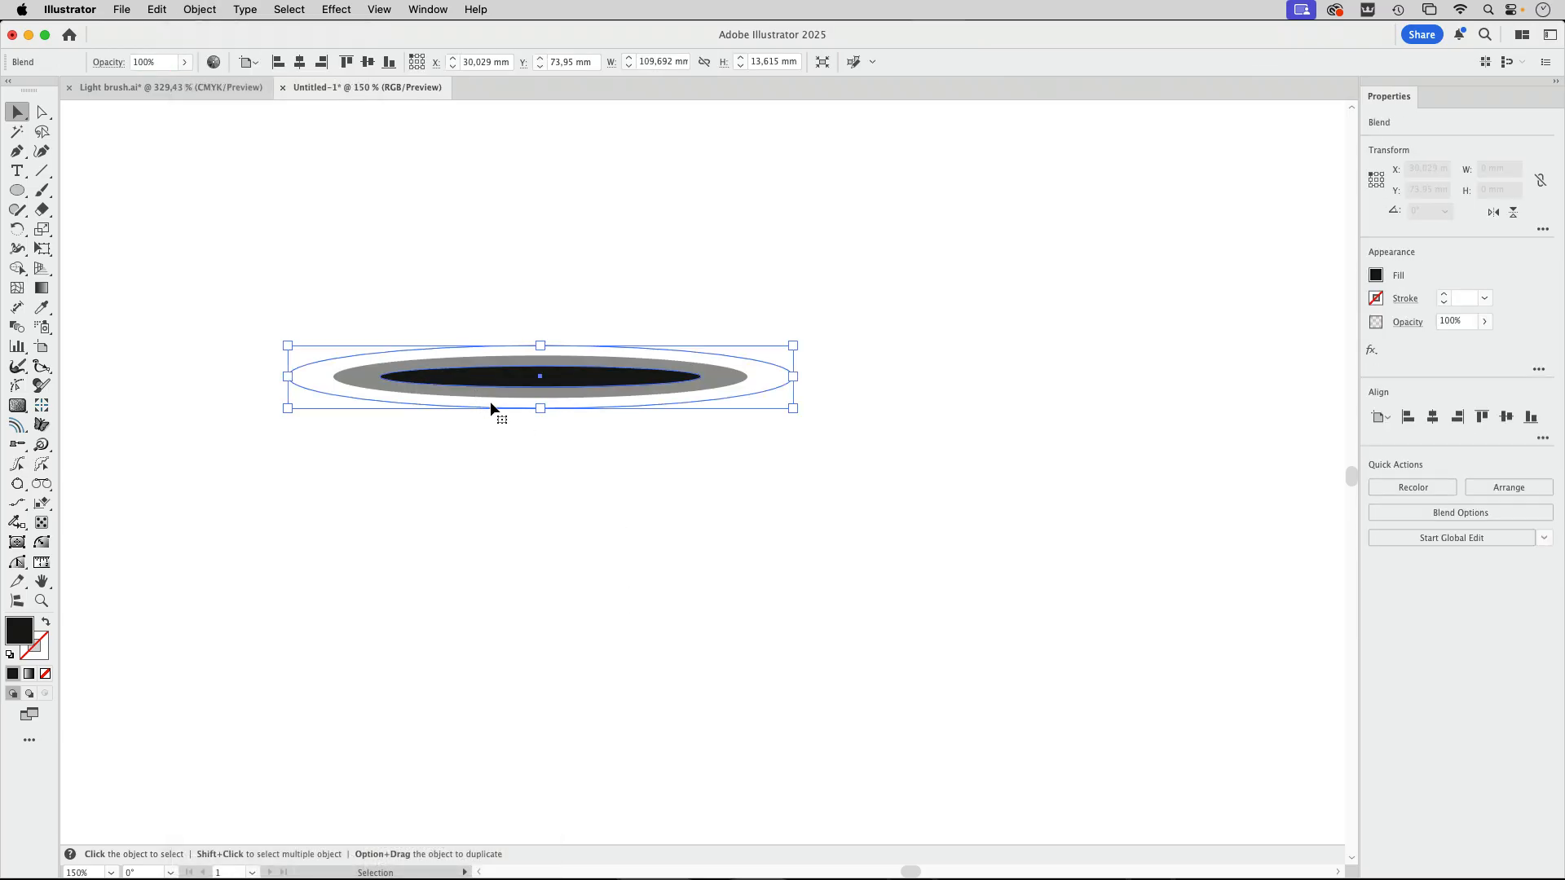
double_click(18, 332)
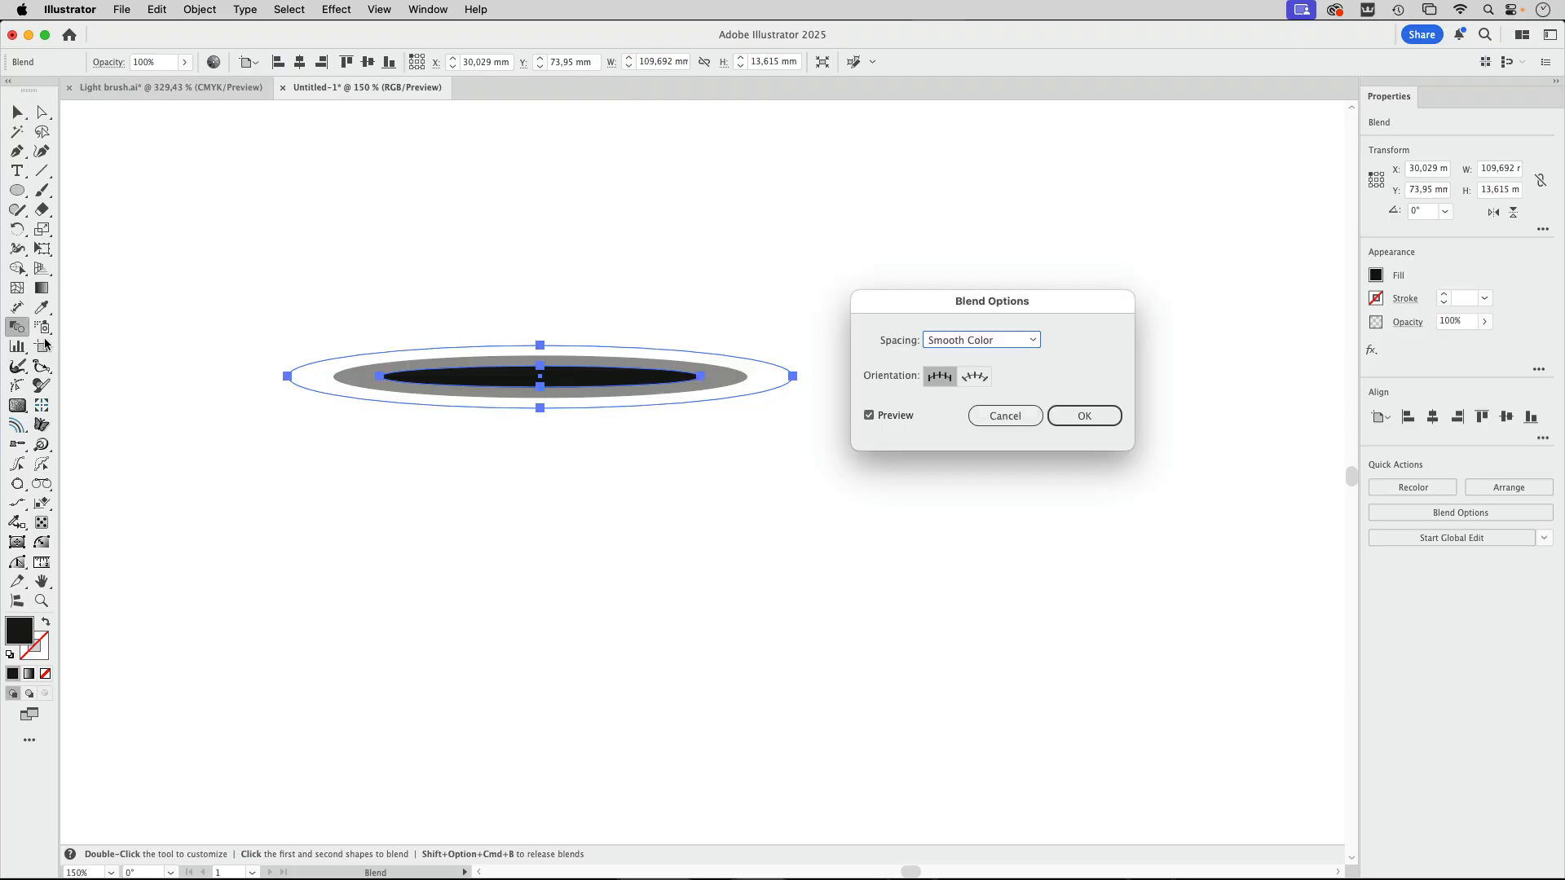
click(990, 340)
click(989, 374)
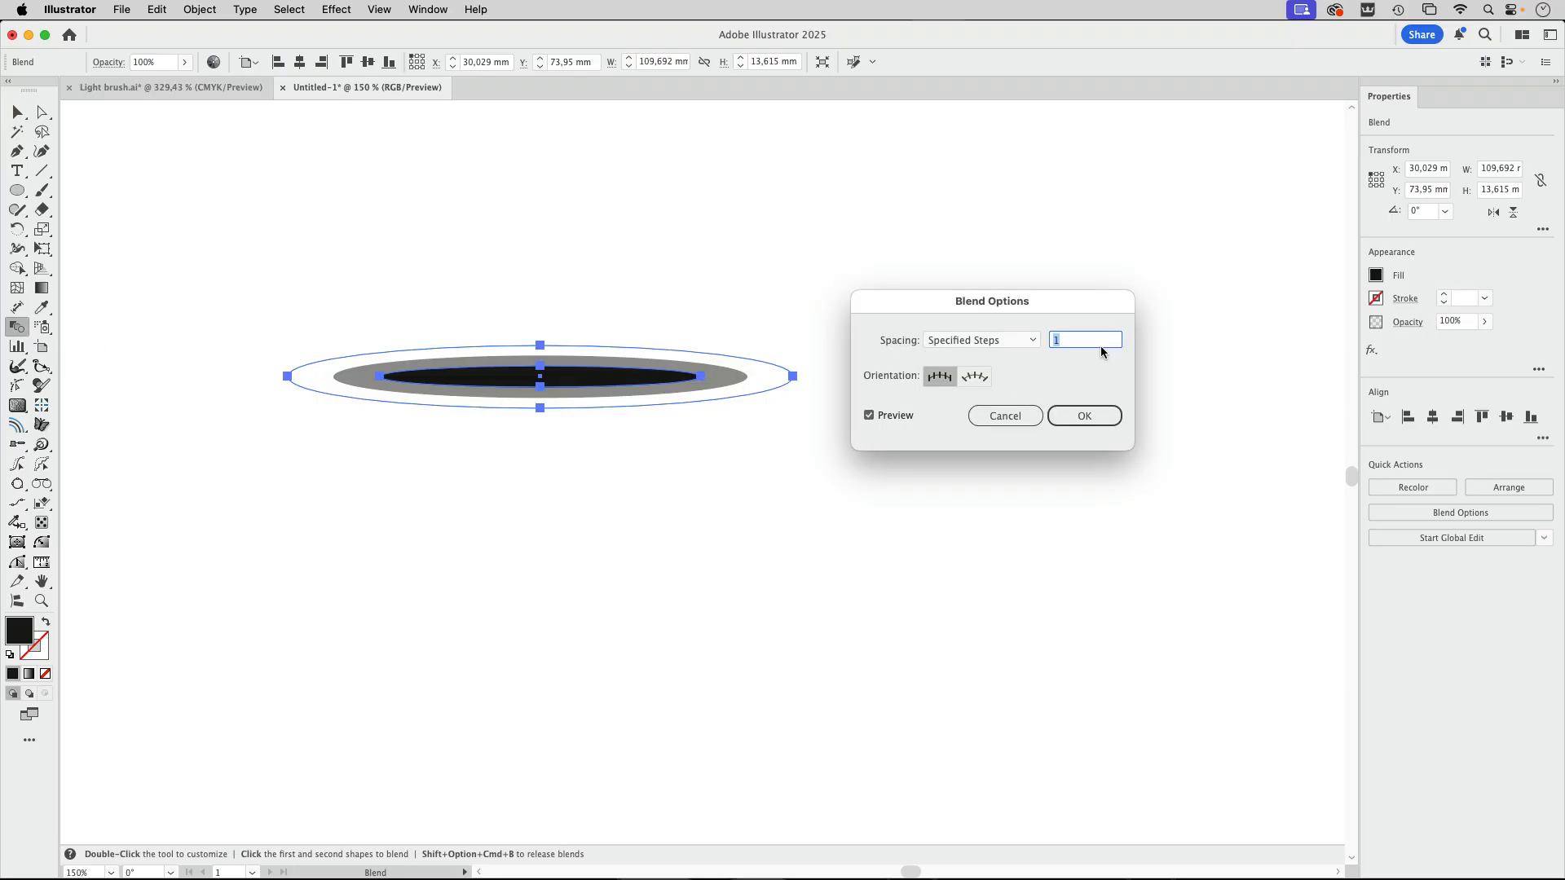
key(Up)
key(Up)
key(Up)
key(Up)
key(Up)
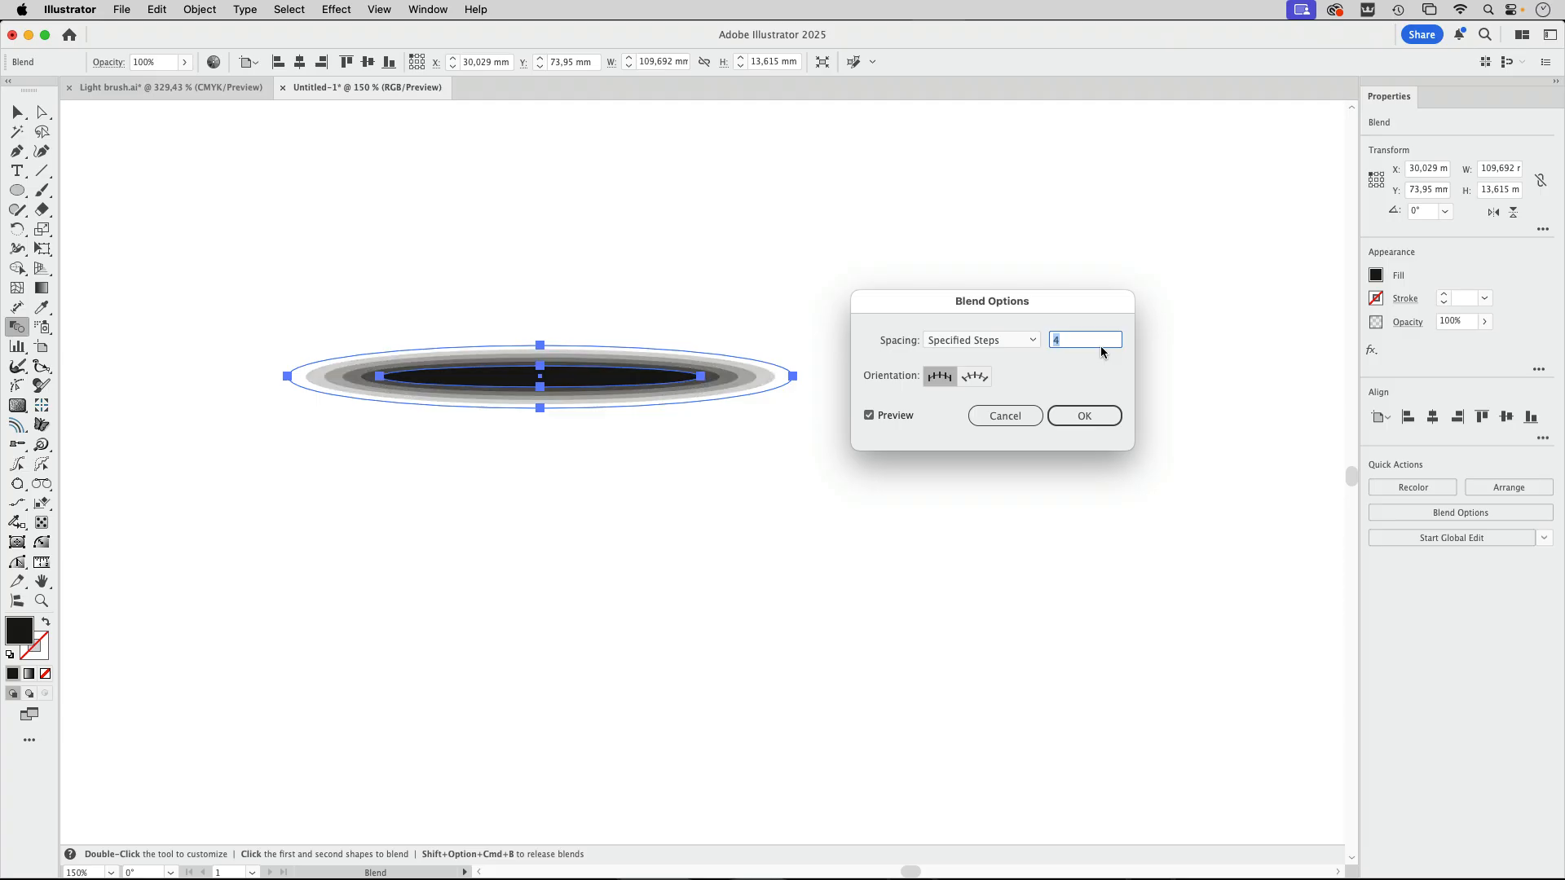
key(Up)
key(Up)
key(Up)
key(Up)
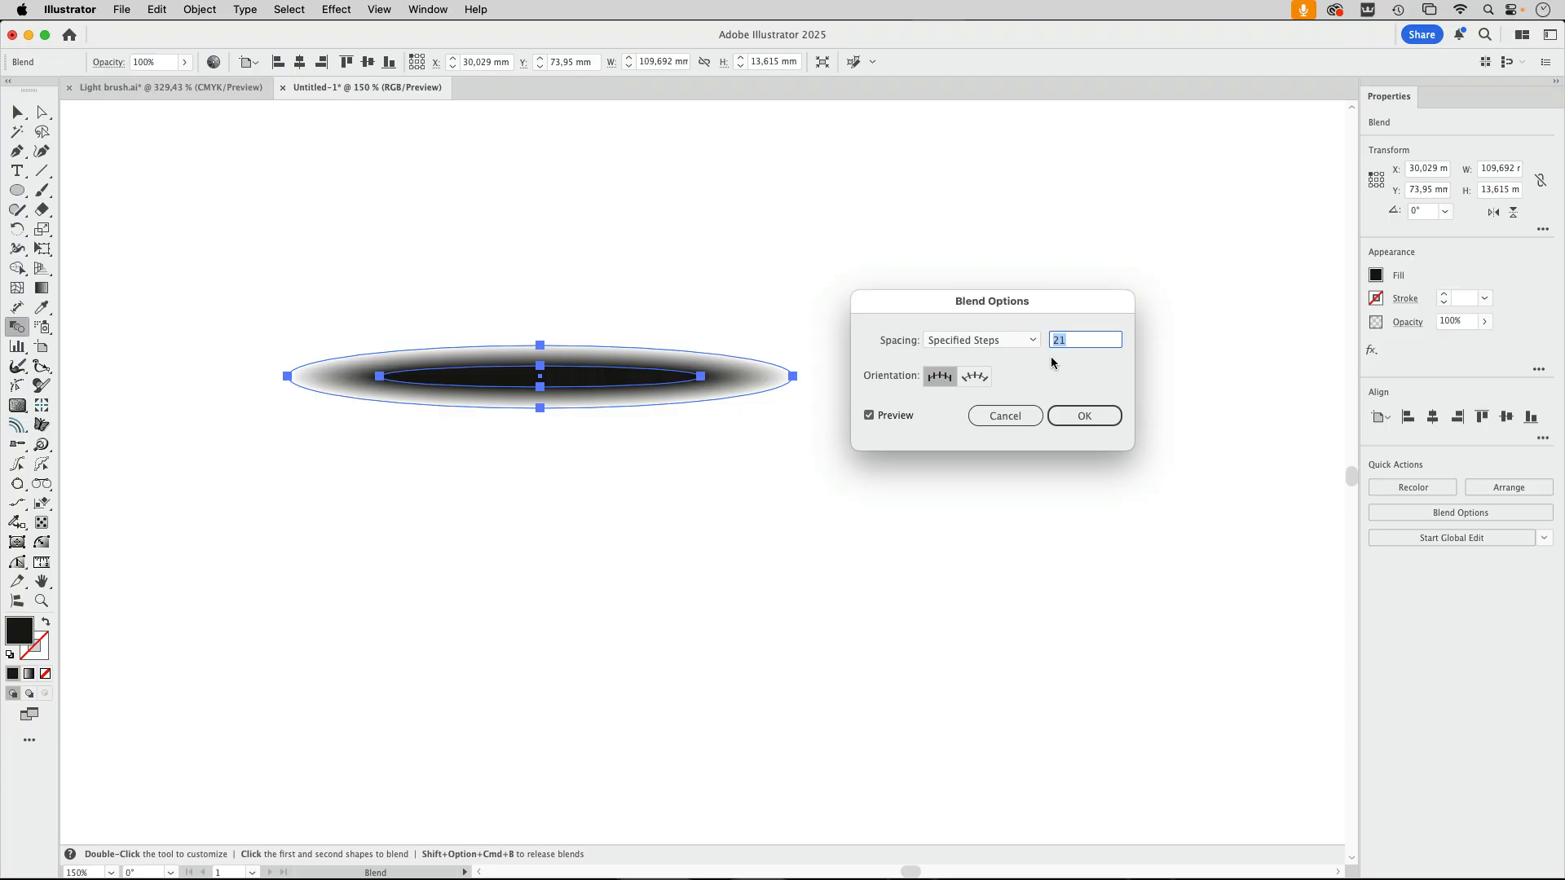
click(1084, 418)
key(v)
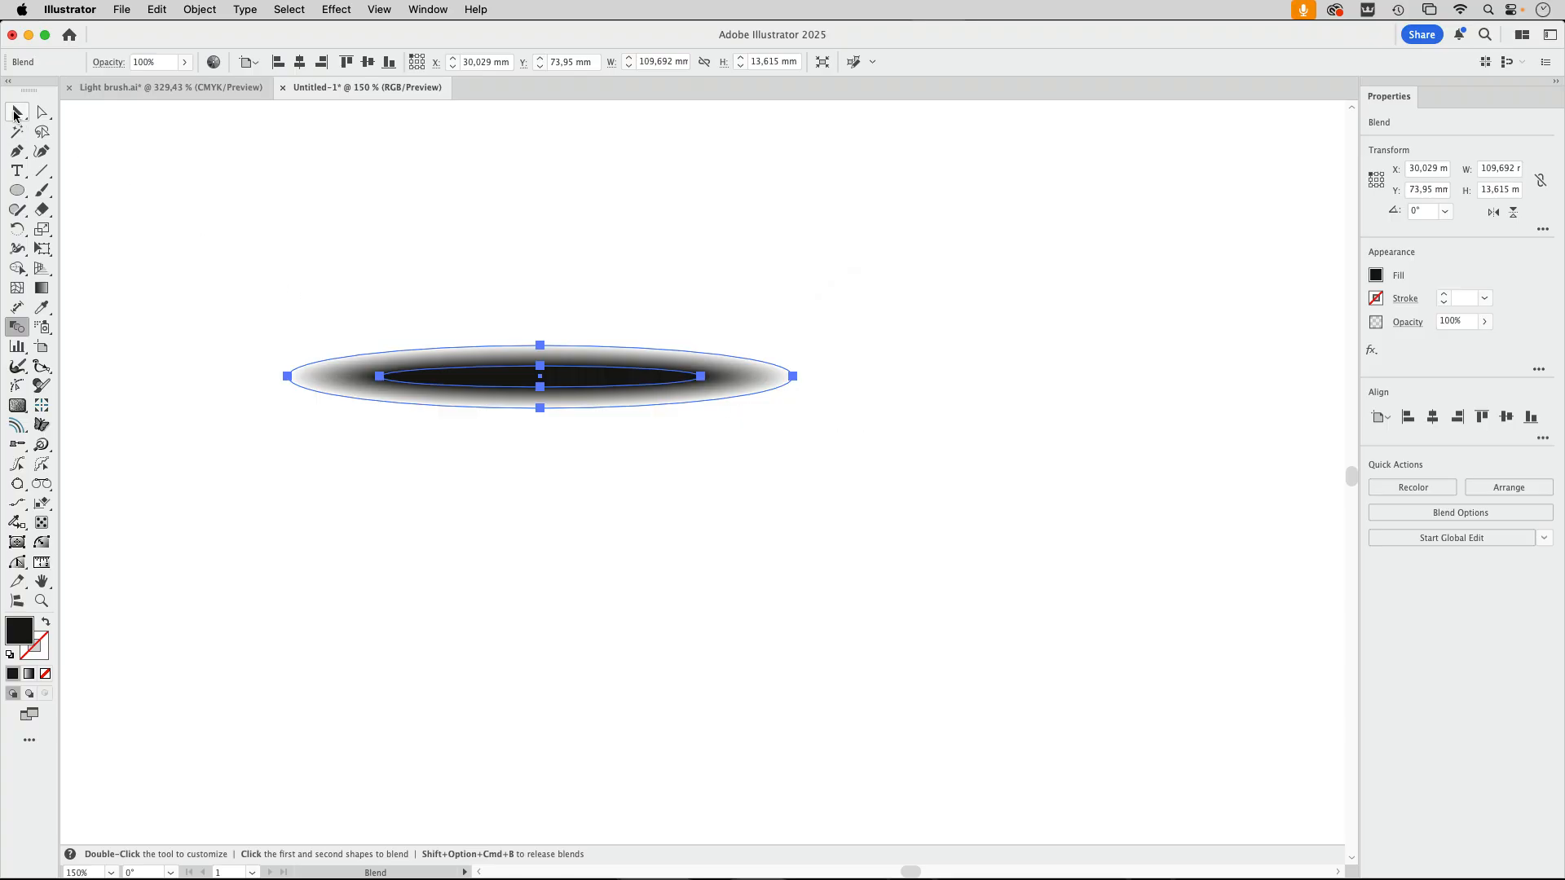
click(704, 530)
- Recolor the inner ellipse of the blend to pure black, 000000
drag(704, 530, 559, 449)
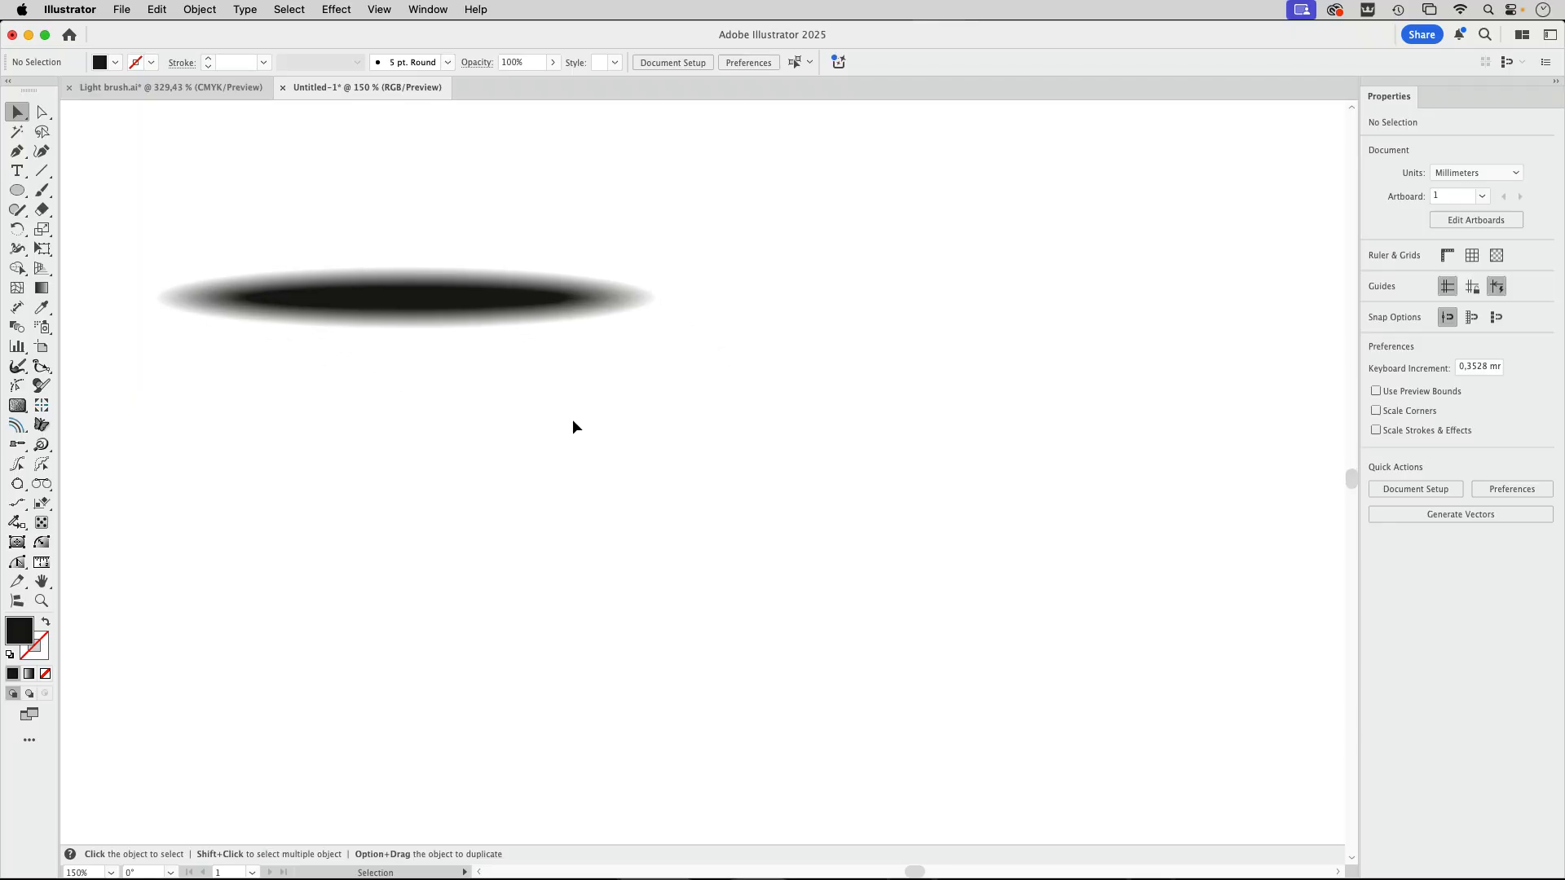
key(a)
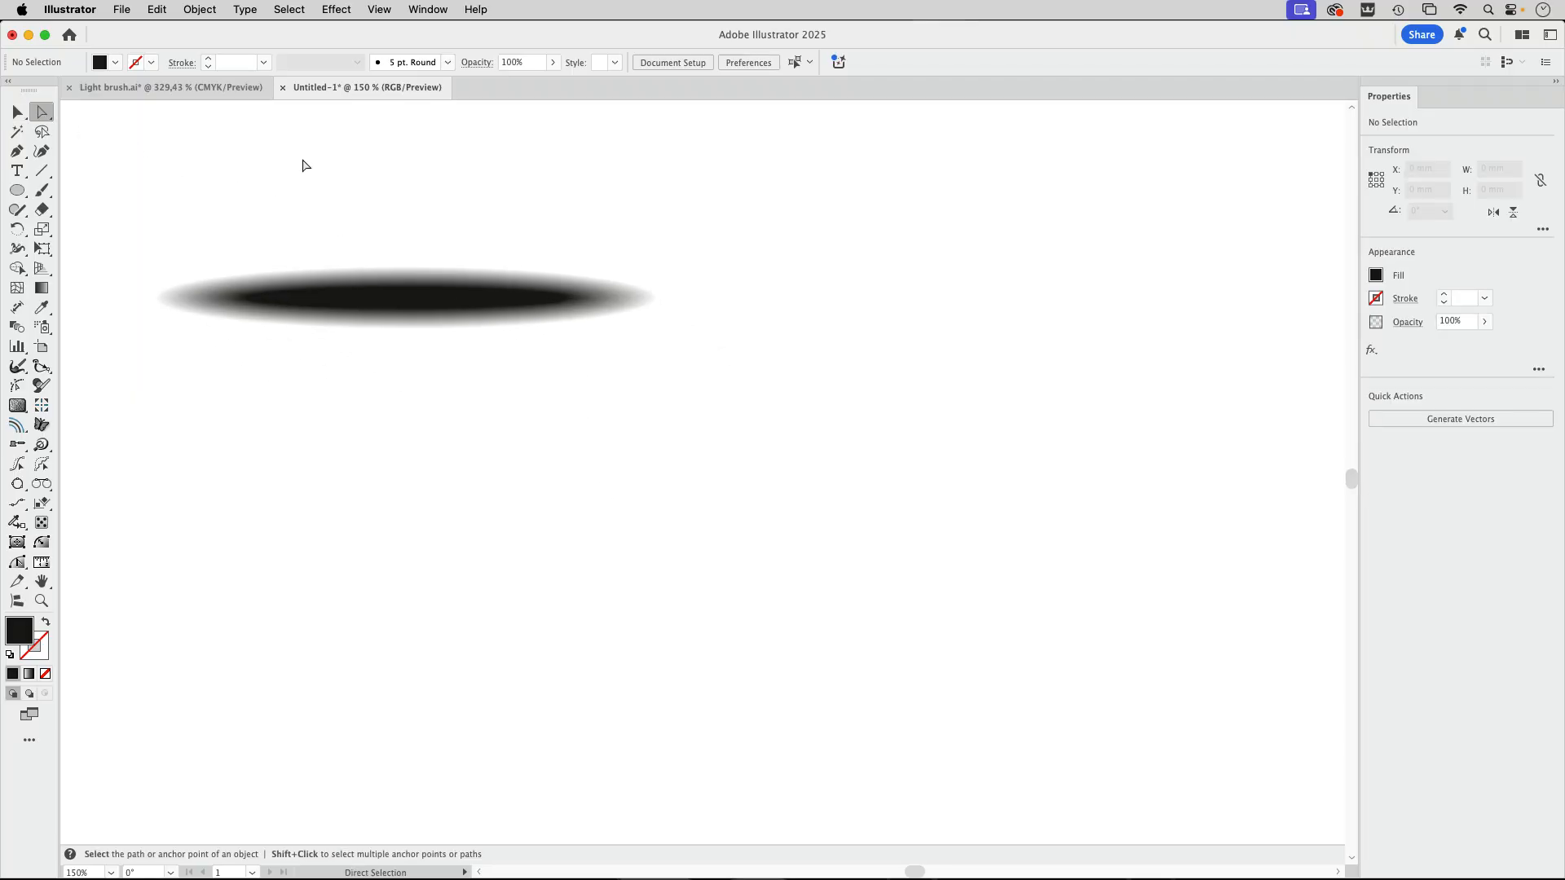
click(449, 301)
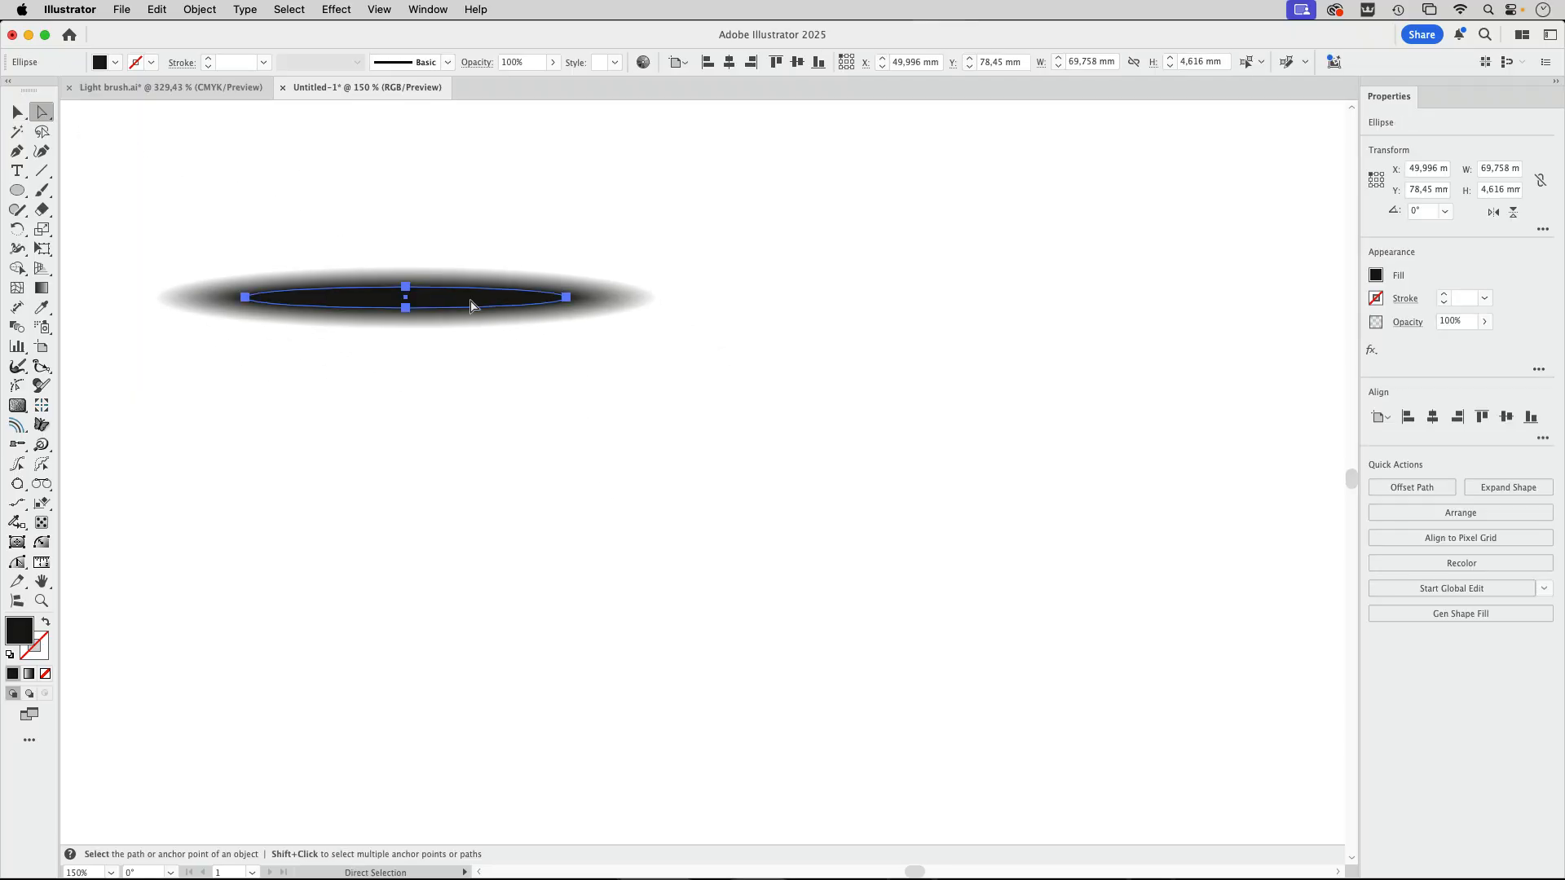
click(432, 9)
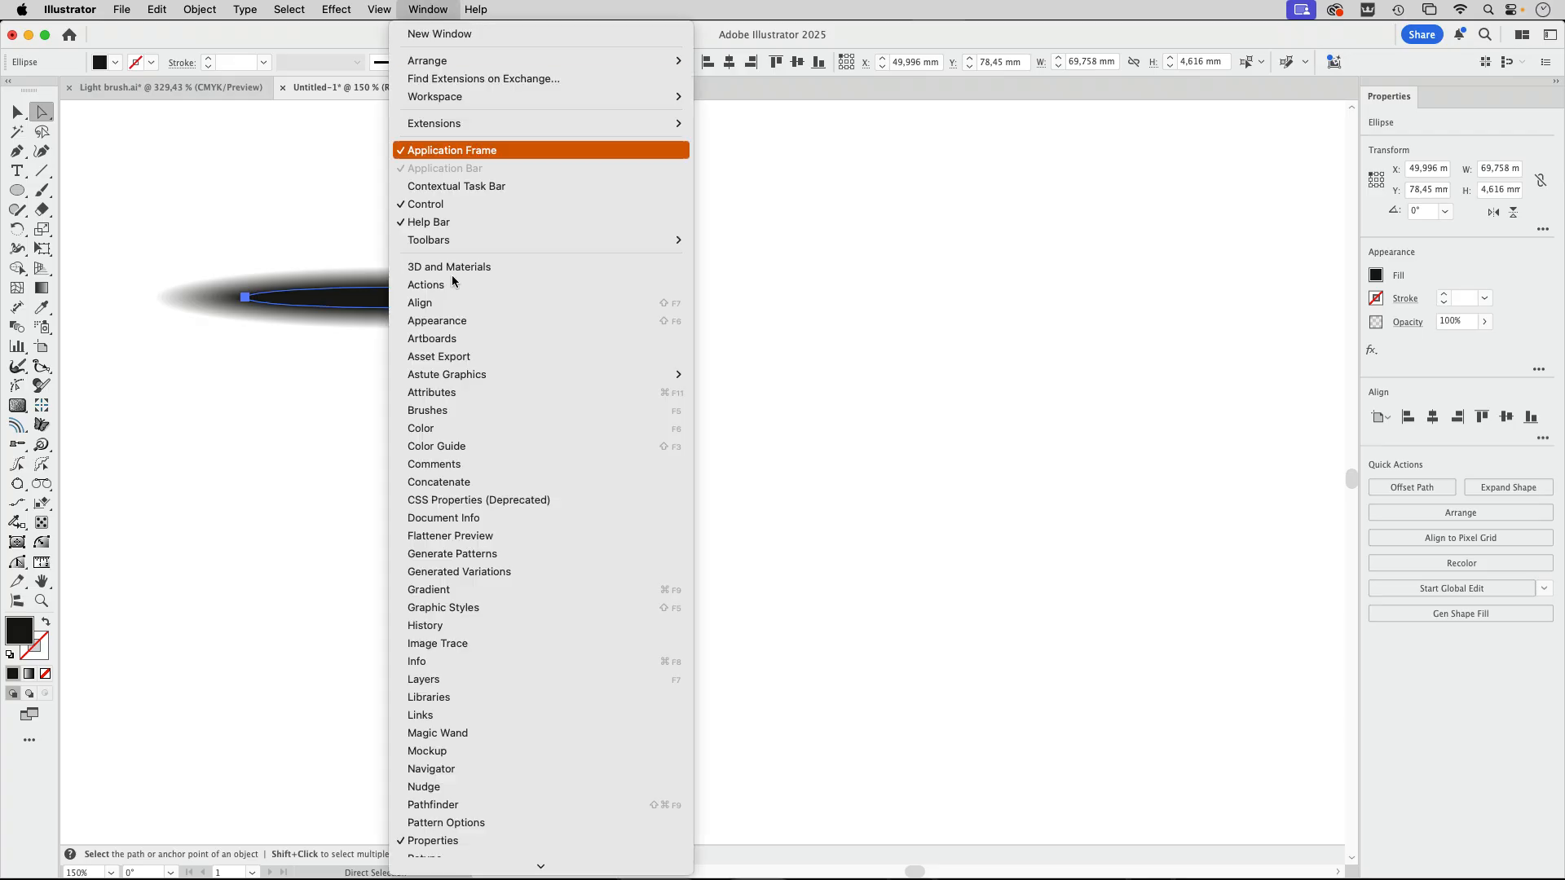
click(444, 430)
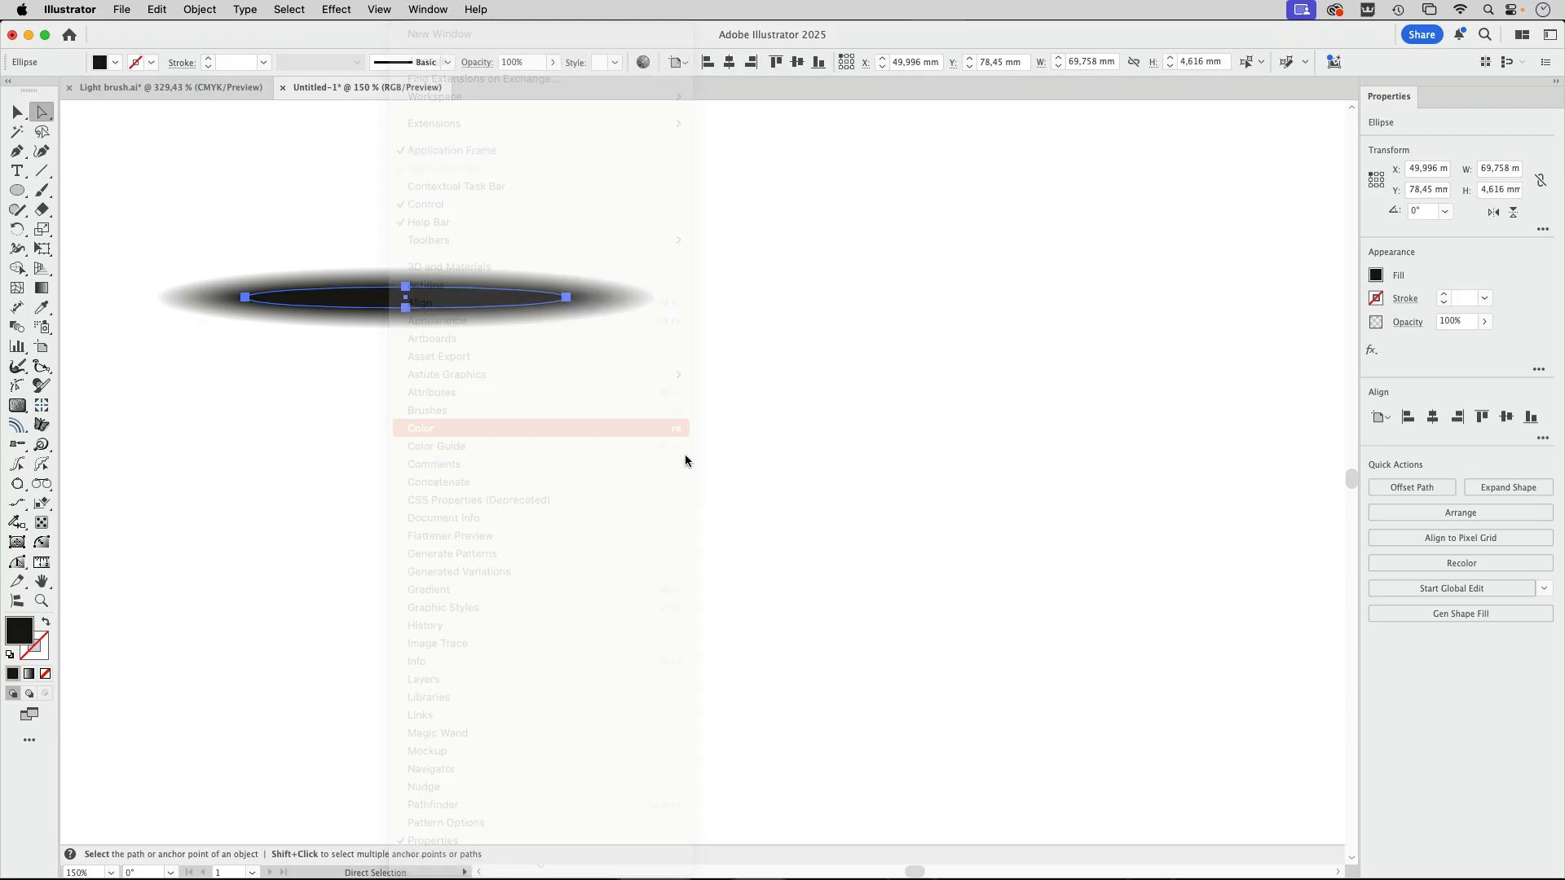
drag(1161, 150, 805, 250)
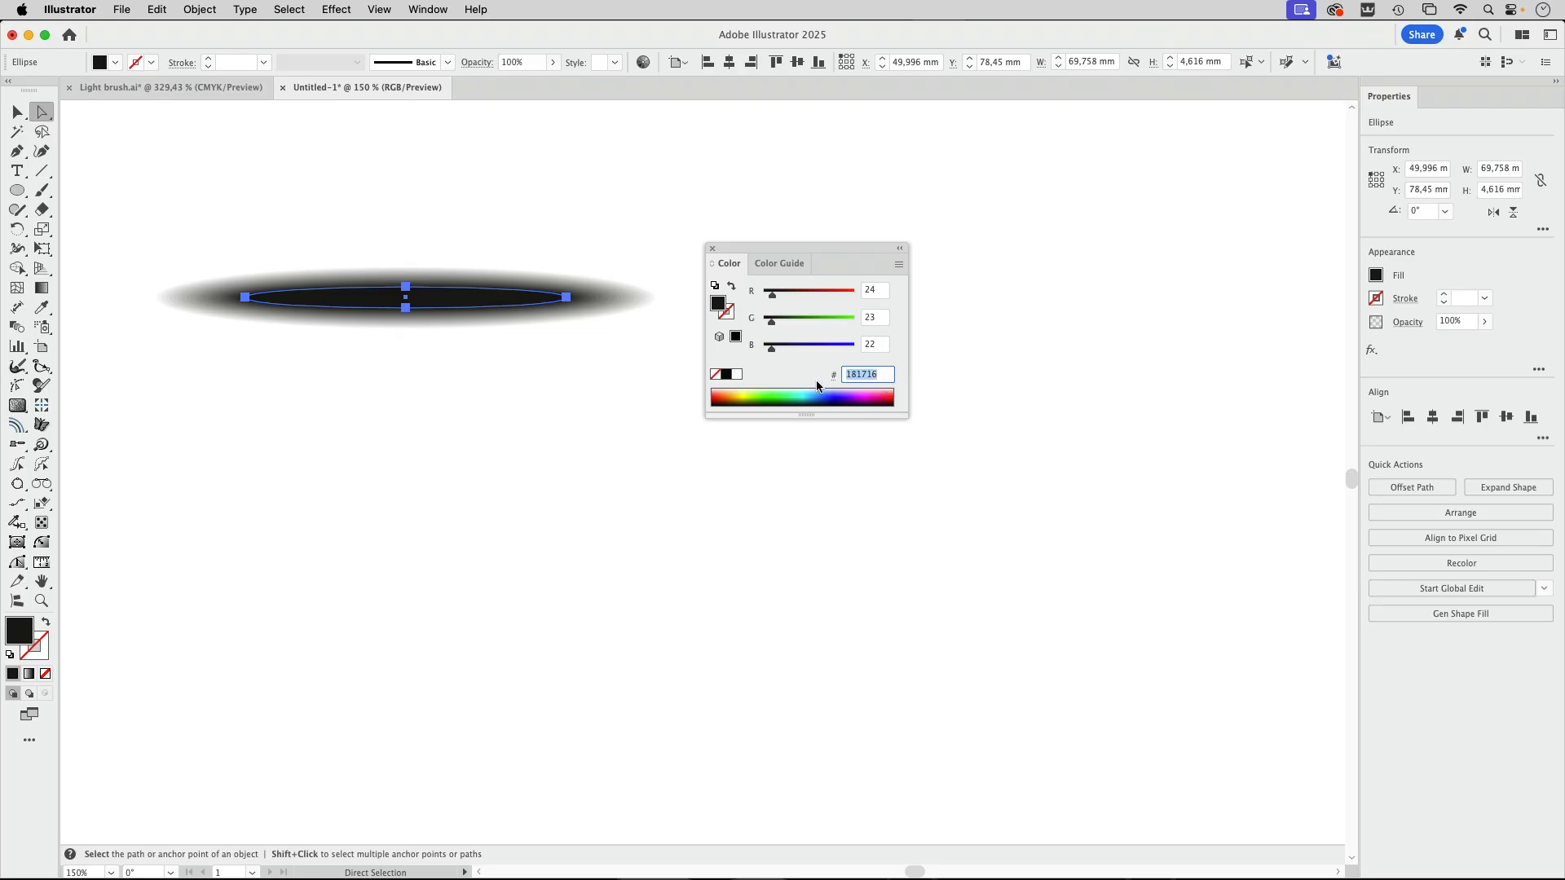
text(0)
key(Return)
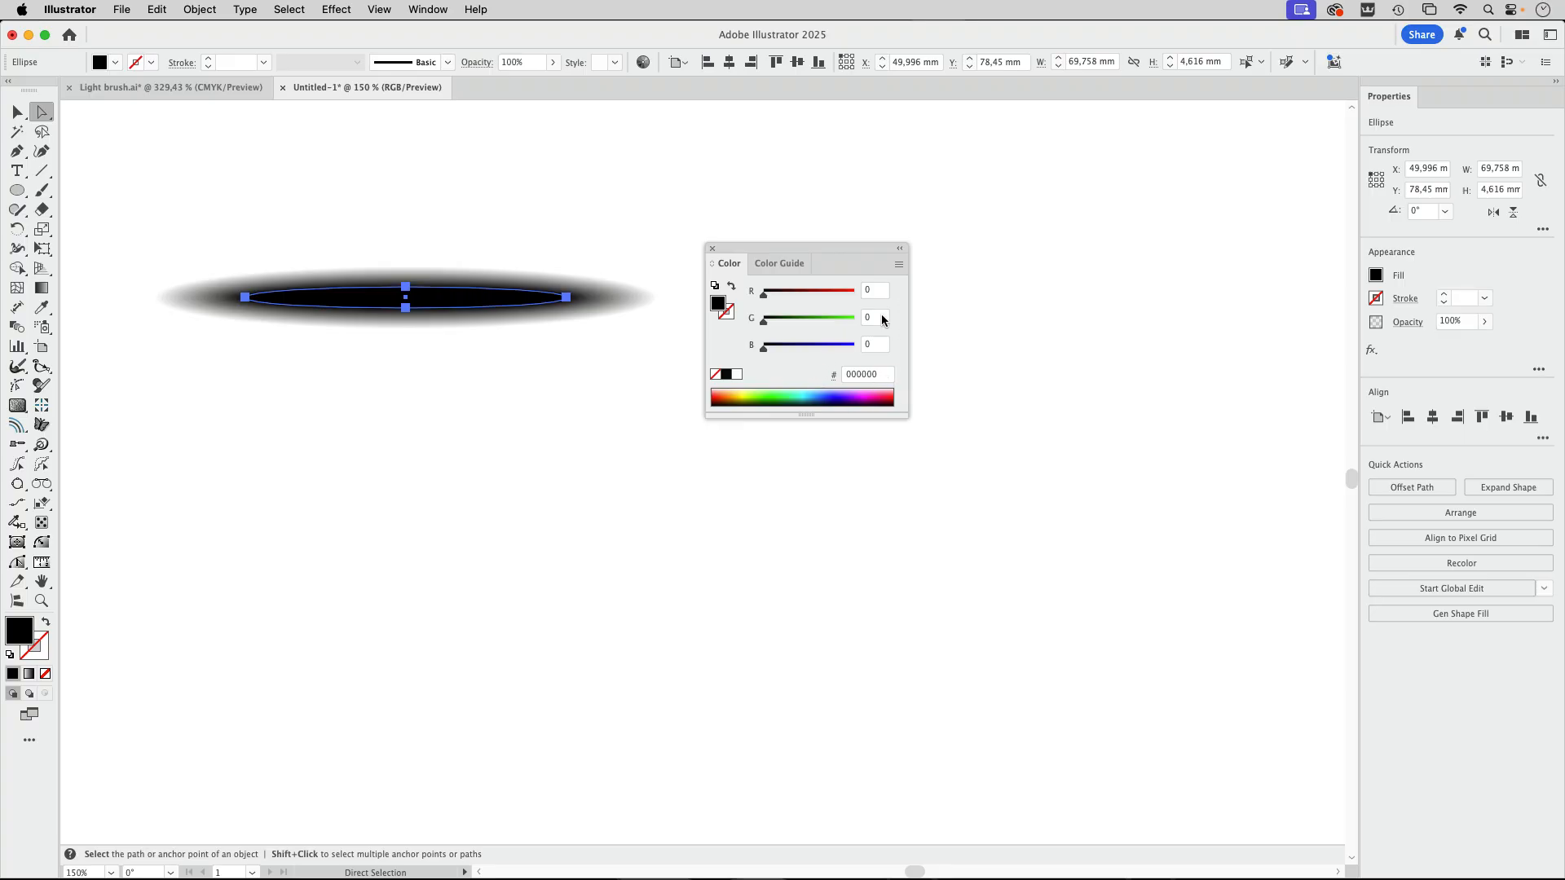
drag(785, 245, 883, 227)
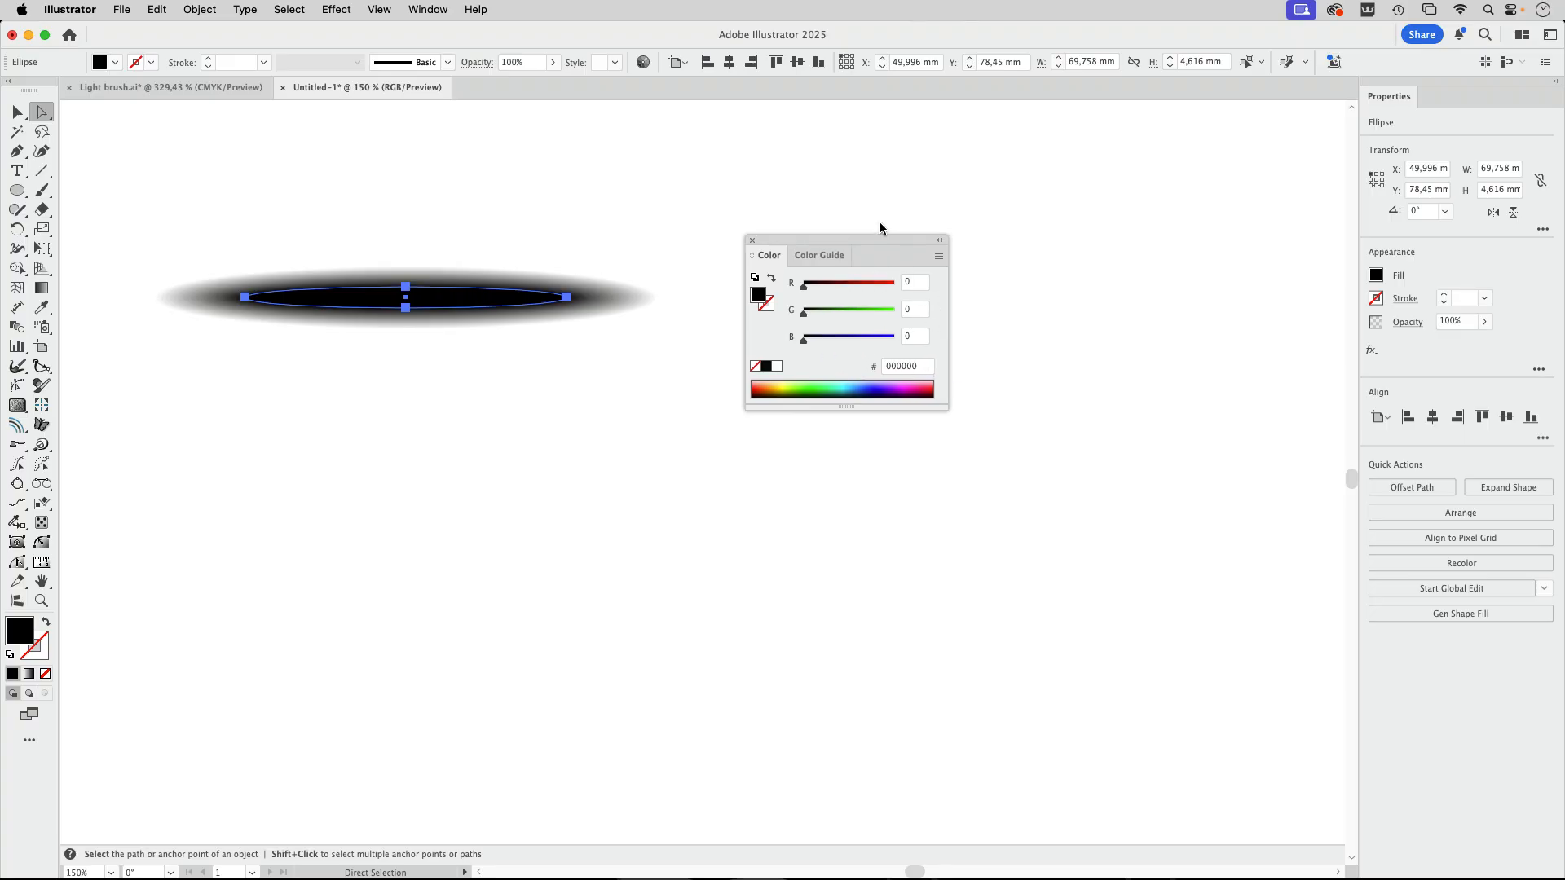
- Display the brush collection next to the blended shape
click(428, 9)
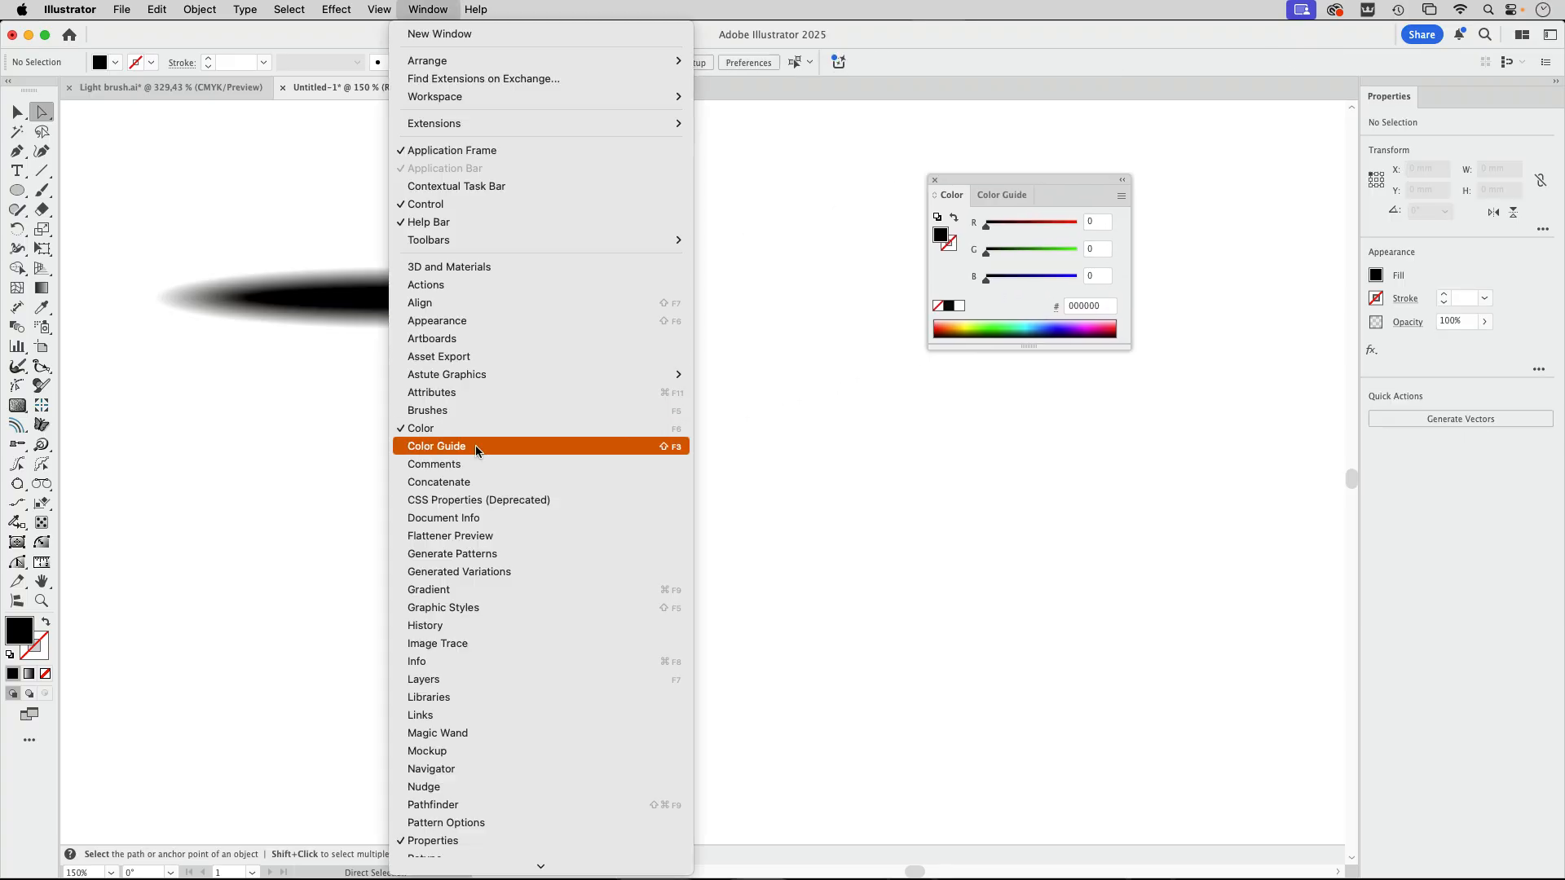
click(454, 410)
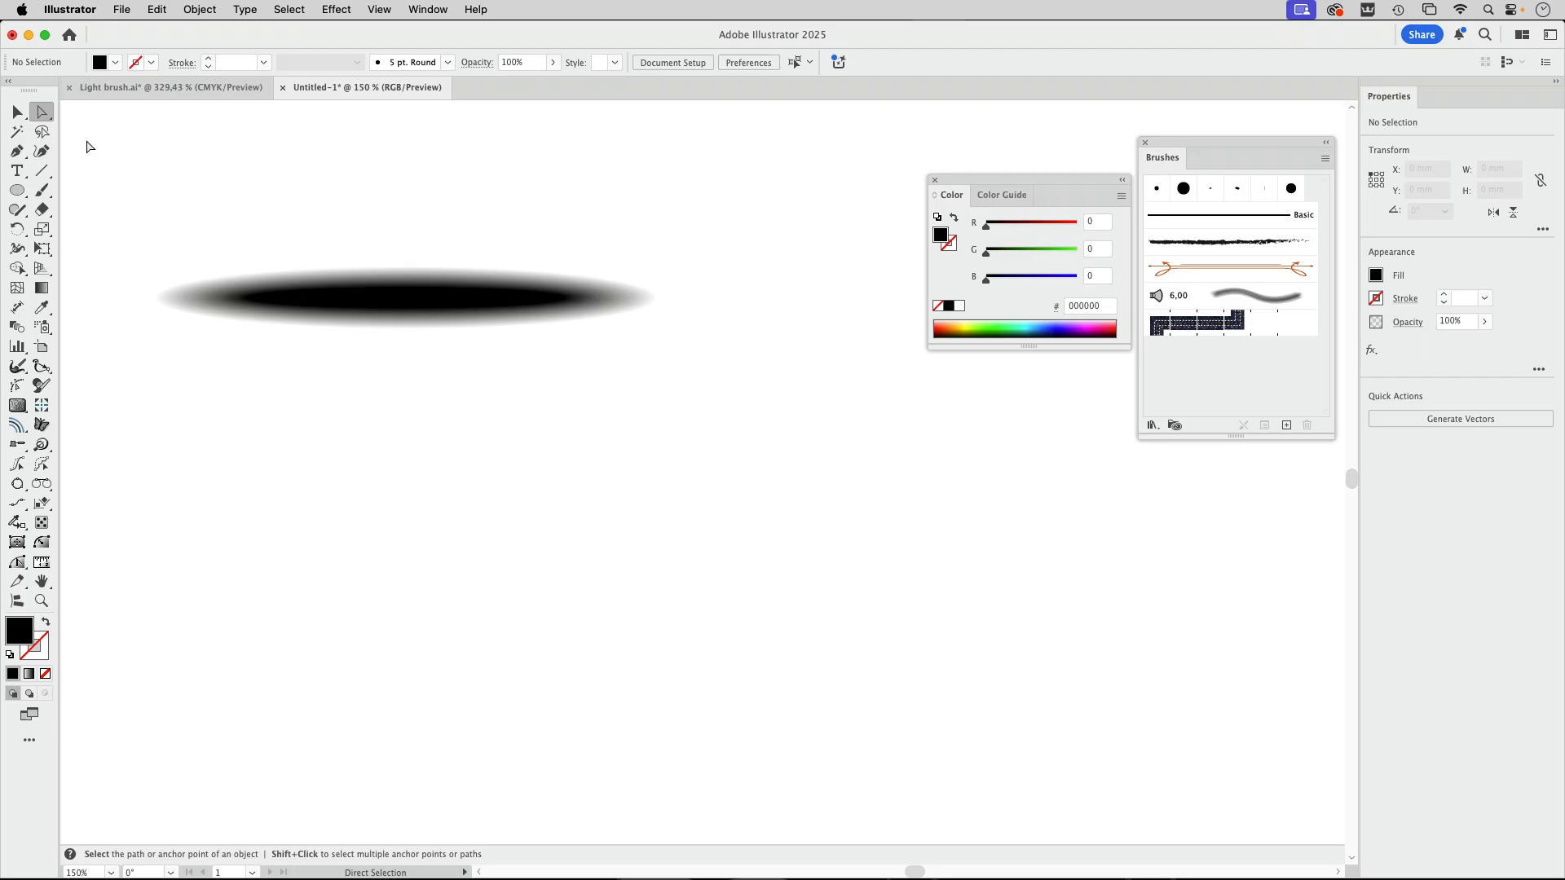
click(17, 112)
drag(1202, 140, 752, 344)
- Create an Art Brush from the blended ellipses with the colorization method Tints
mouse_move(433, 301)
mouse_down()
mouse_move(486, 409)
mouse_move(780, 597)
mouse_up()
click(373, 358)
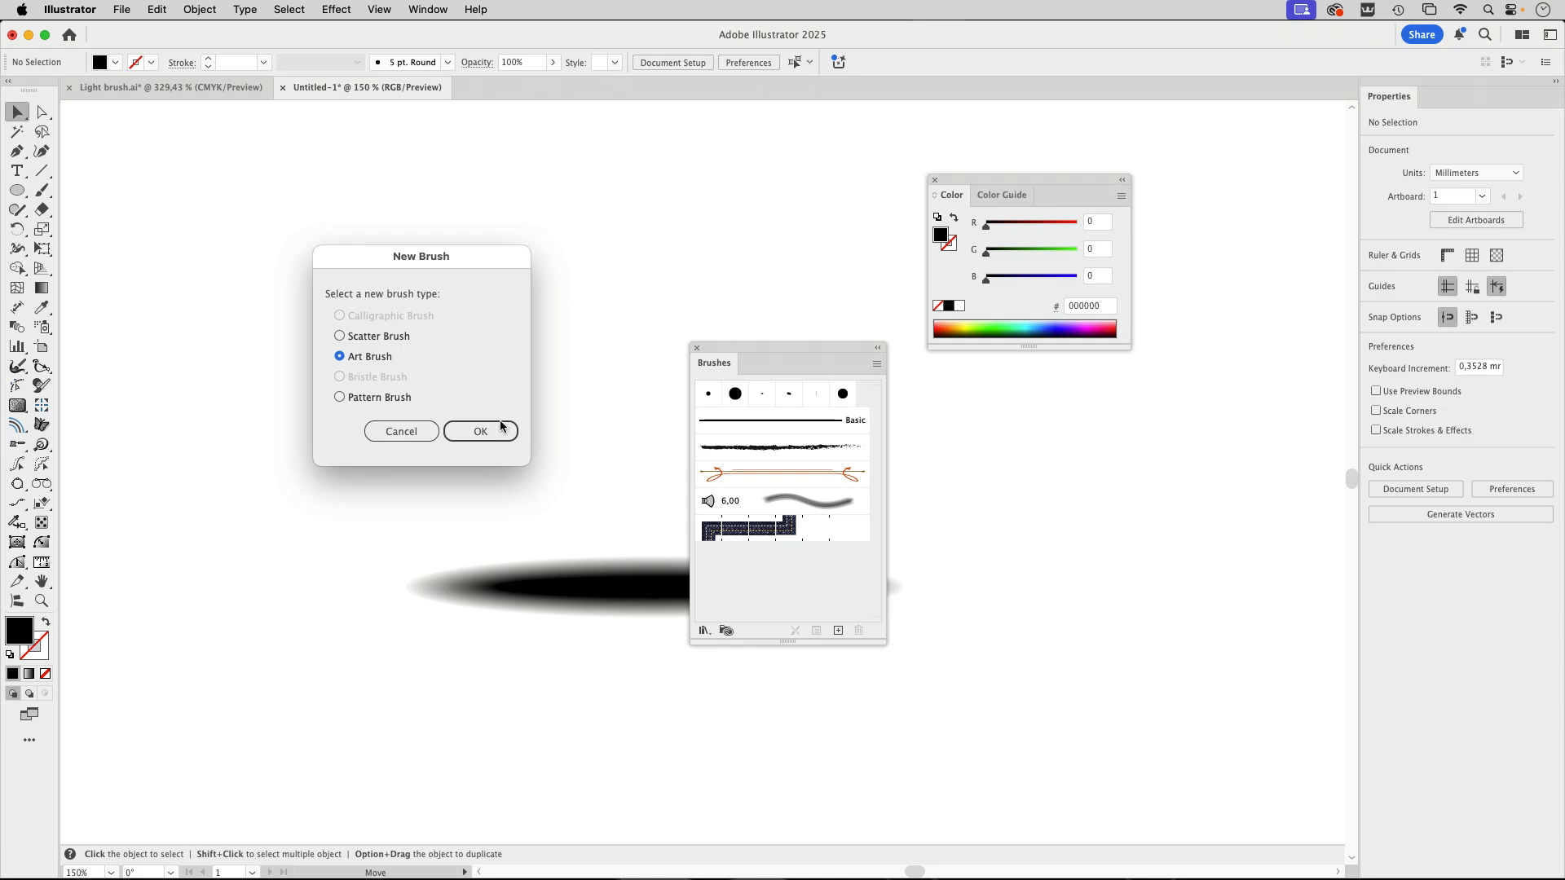
click(501, 424)
click(995, 393)
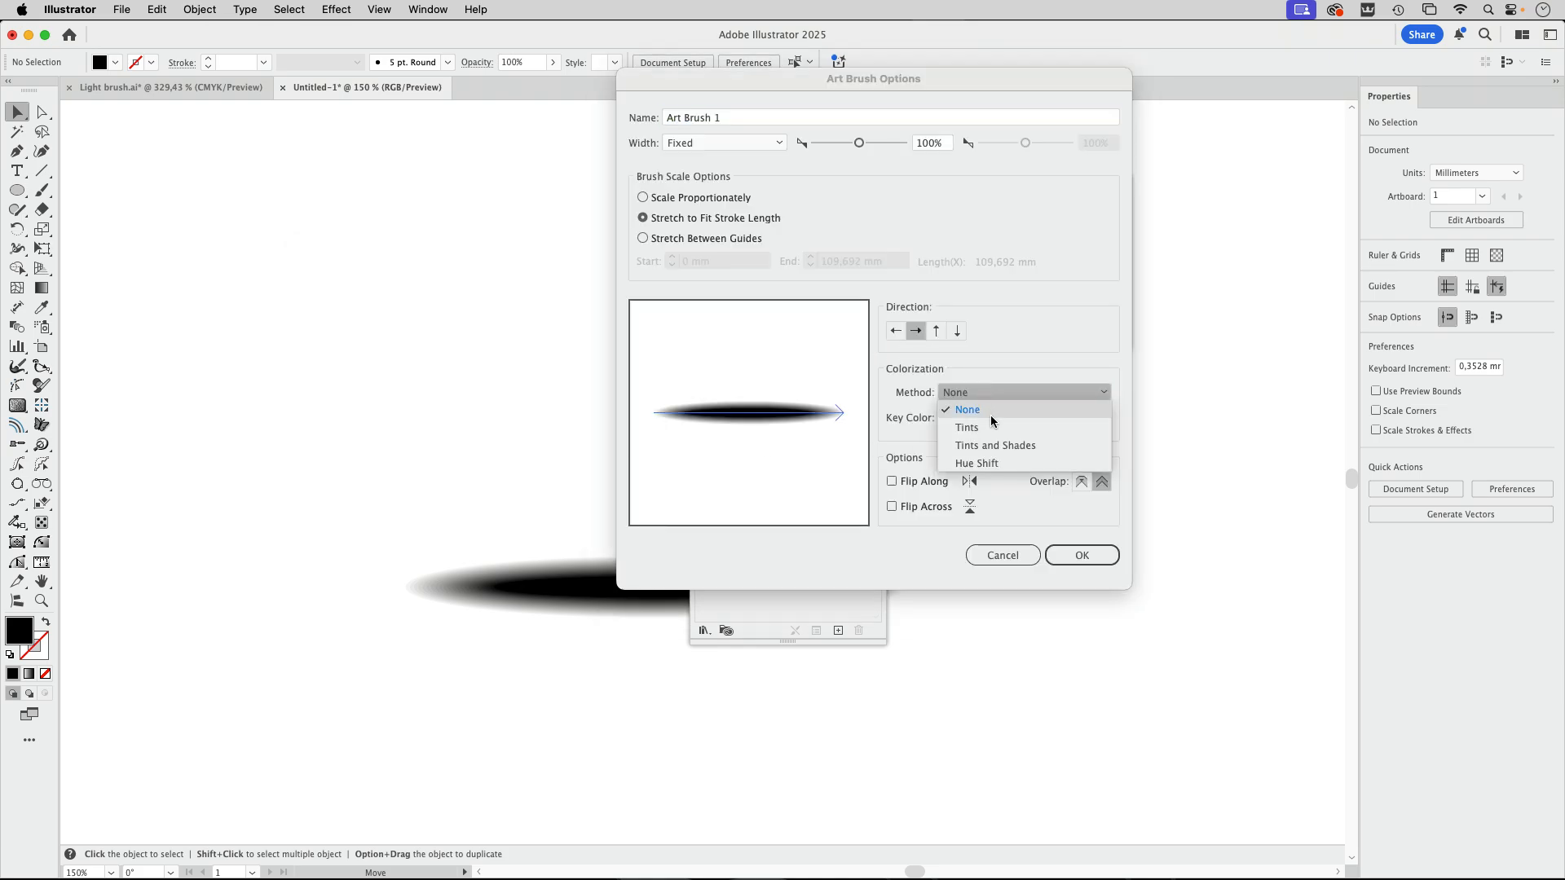
click(984, 427)
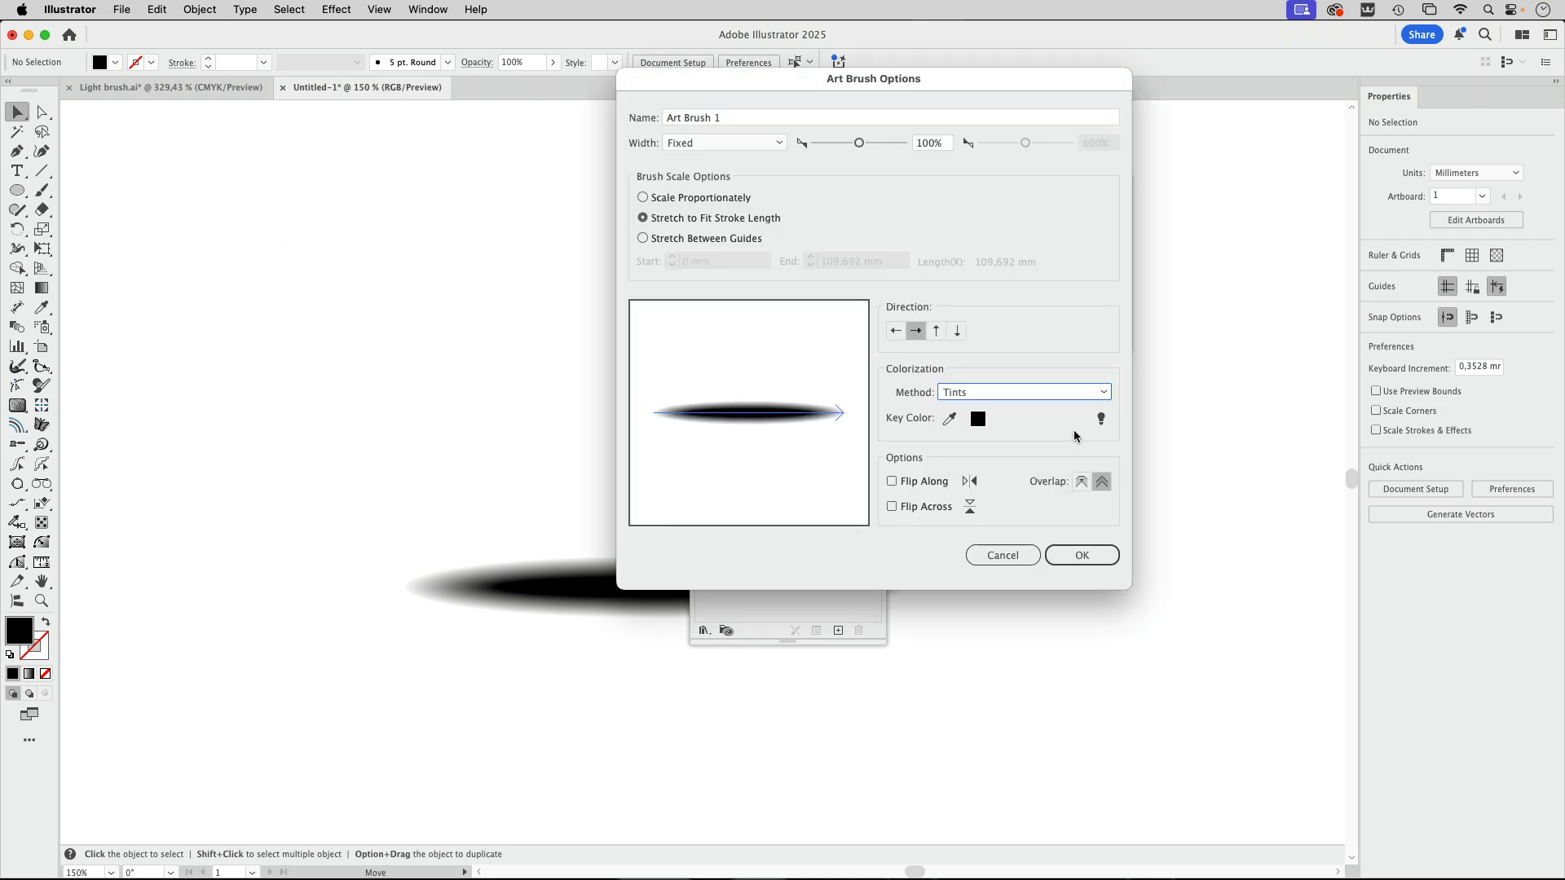
click(1081, 555)
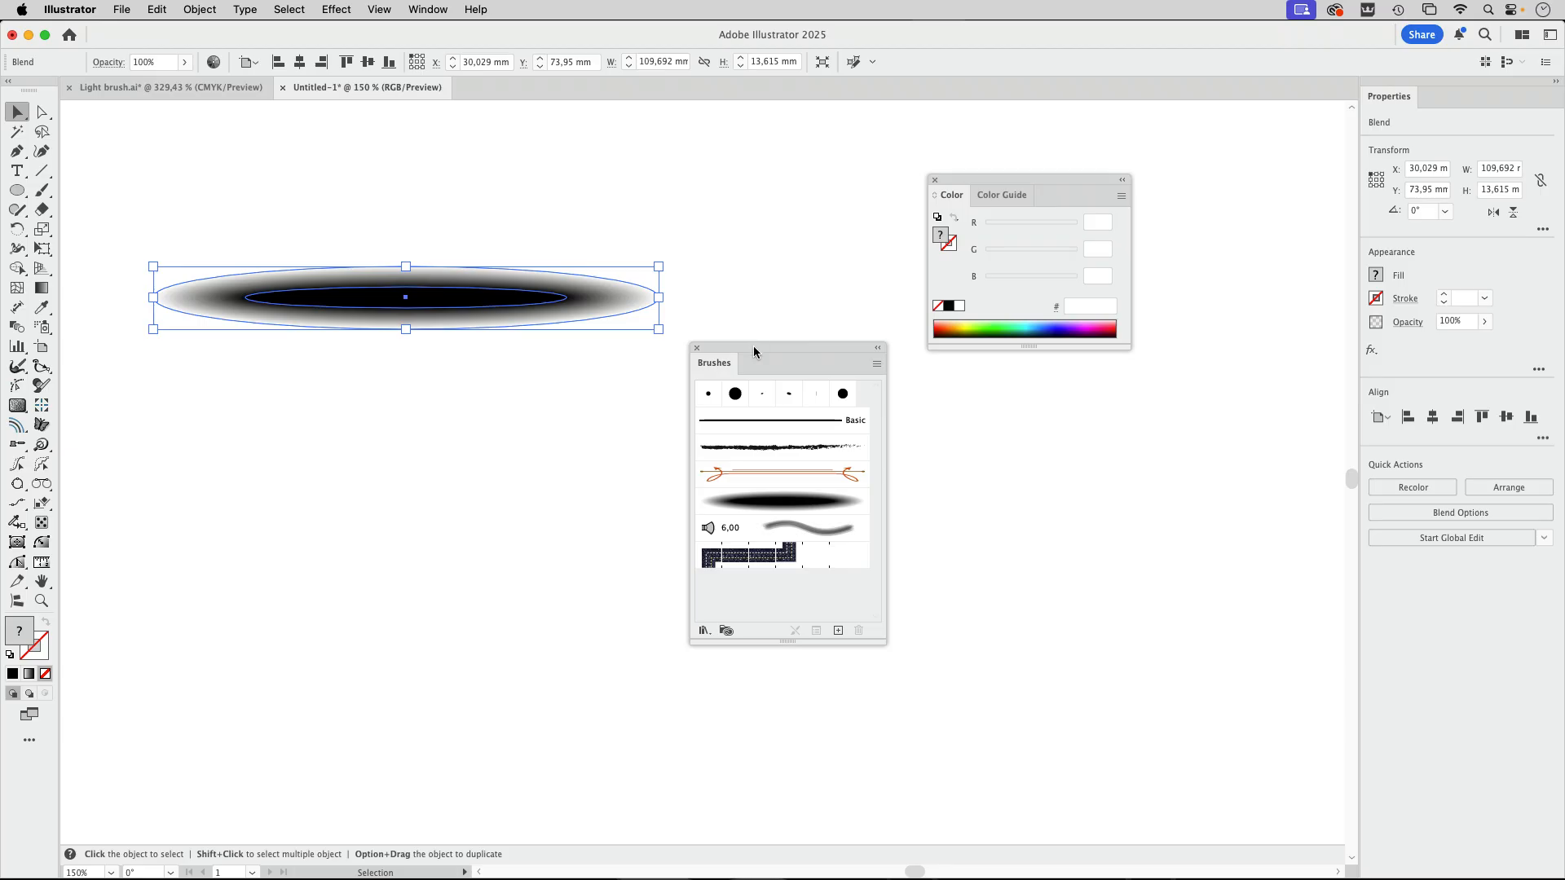
- Paint an S-shaped stroke about 130 mm wide and 57 mm high with the new soft art brush in an empty area
drag(753, 347, 1045, 386)
key(space)
drag(524, 522, 565, 291)
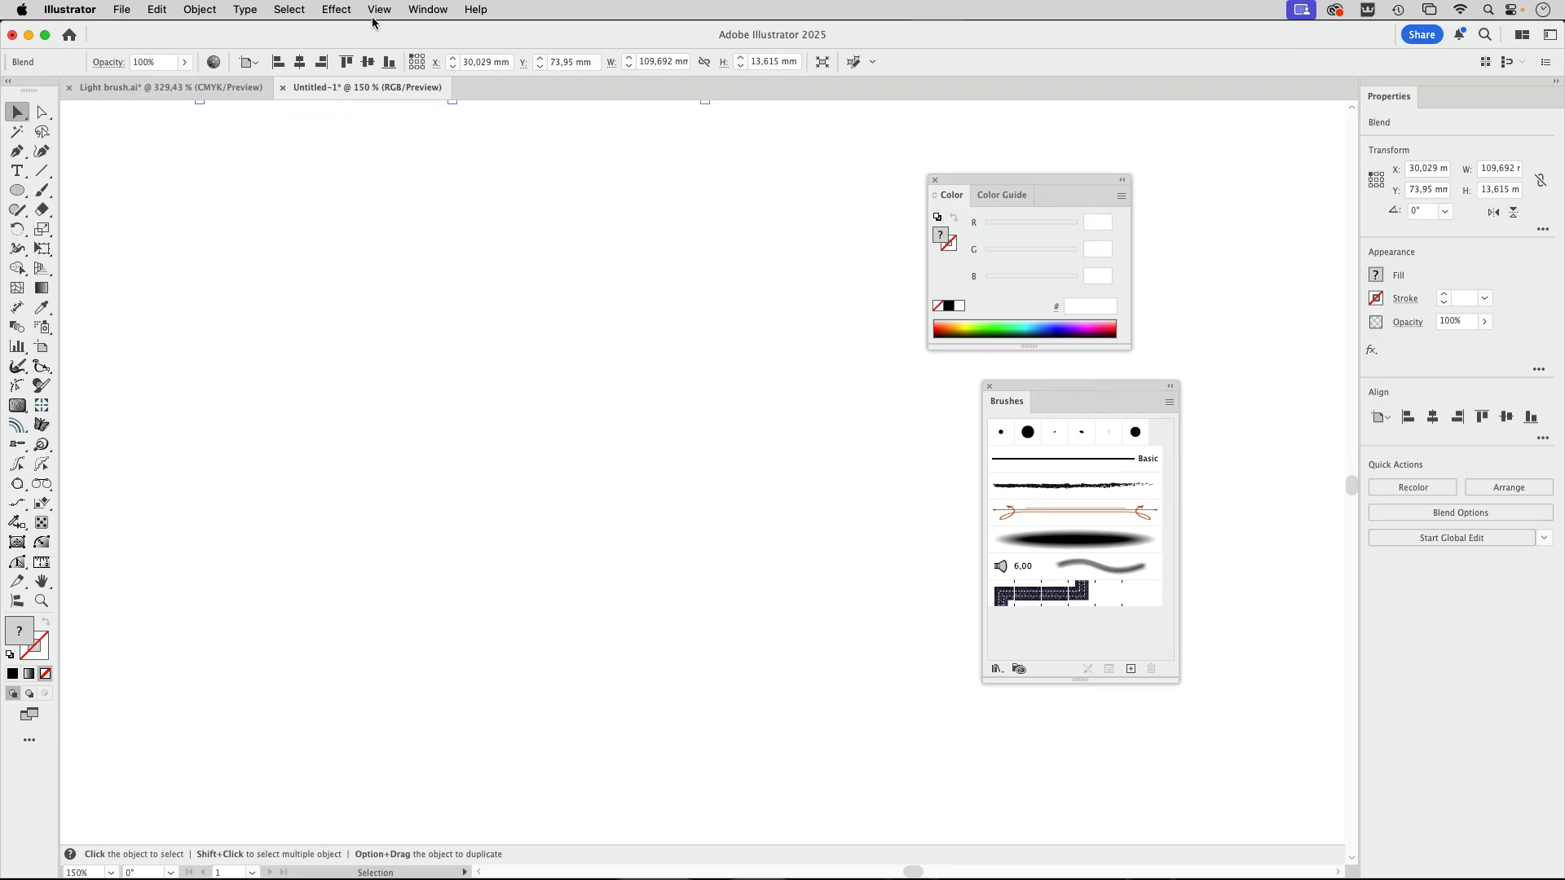
click(43, 190)
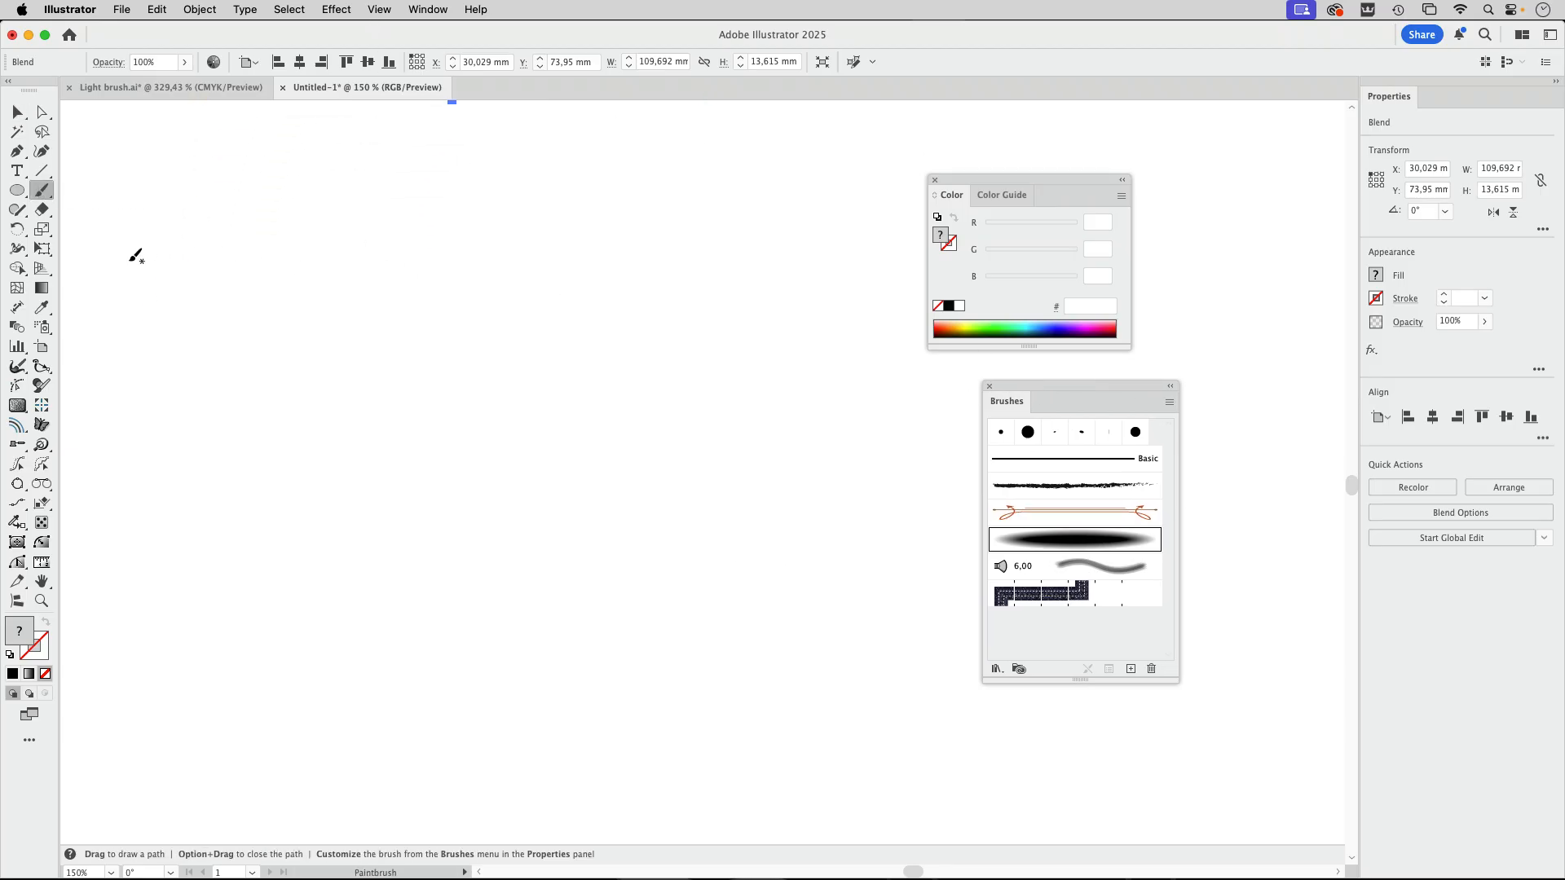
drag(136, 253, 721, 485)
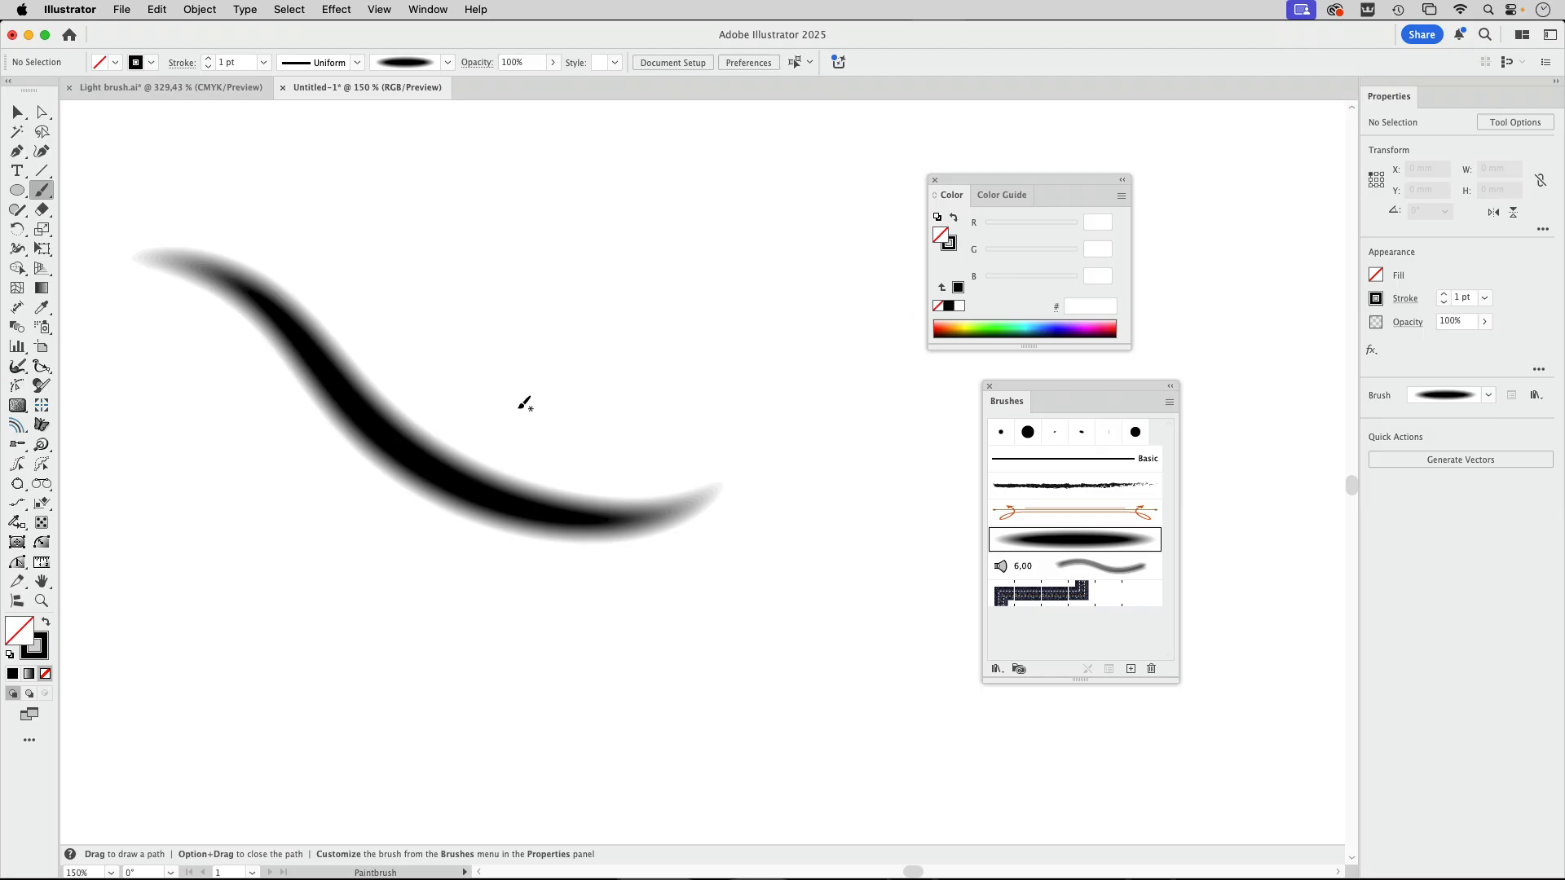
- Change the stroke color of the painted curve to bright pink, ff5cec
key(super)
super+click(429, 465)
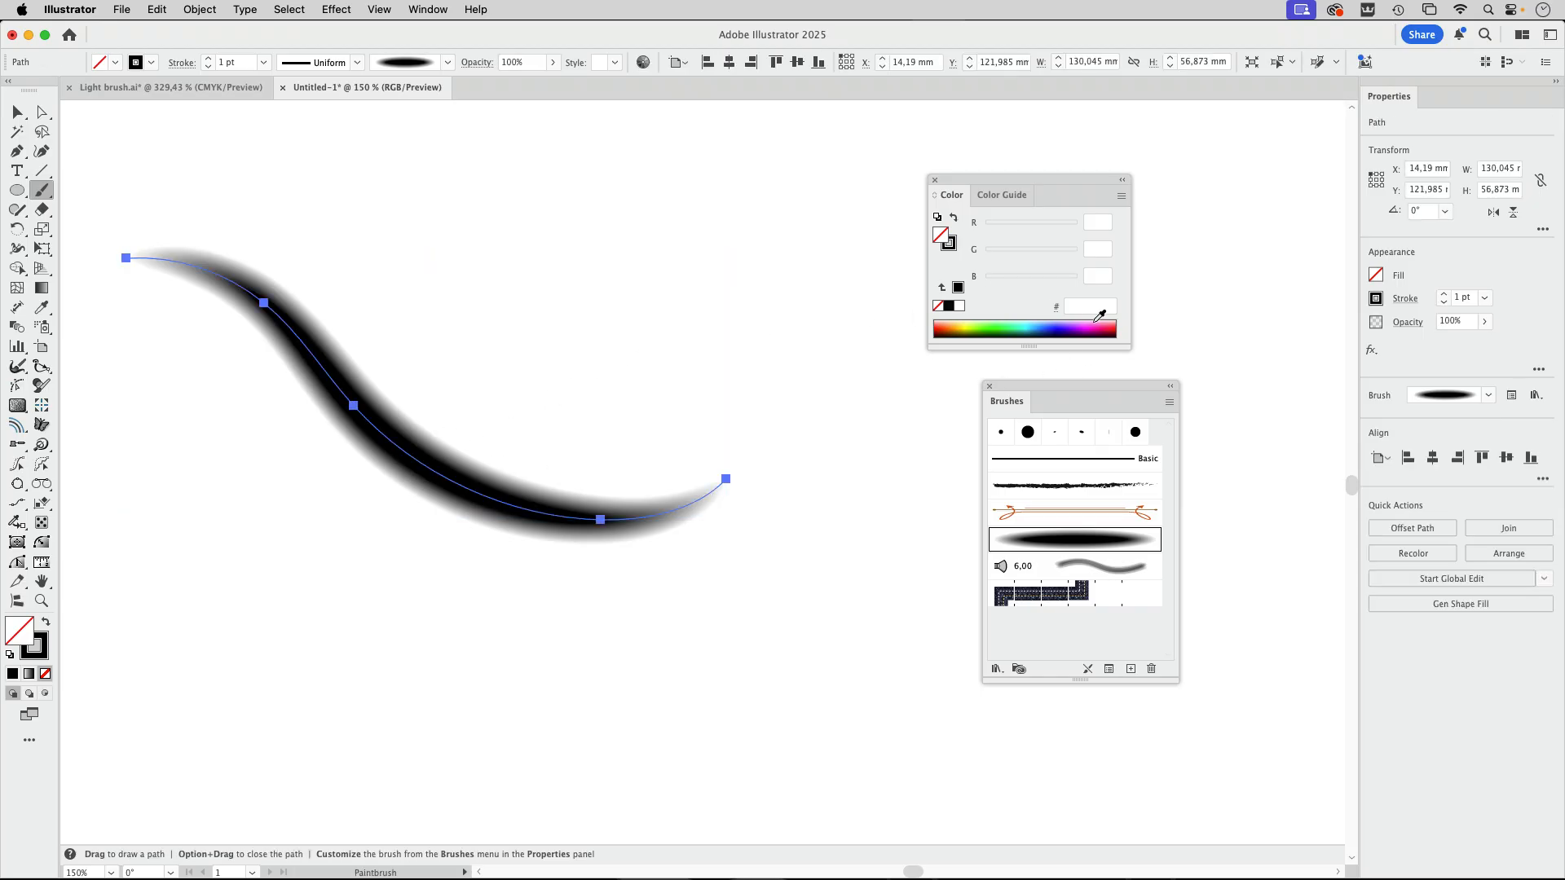
click(951, 245)
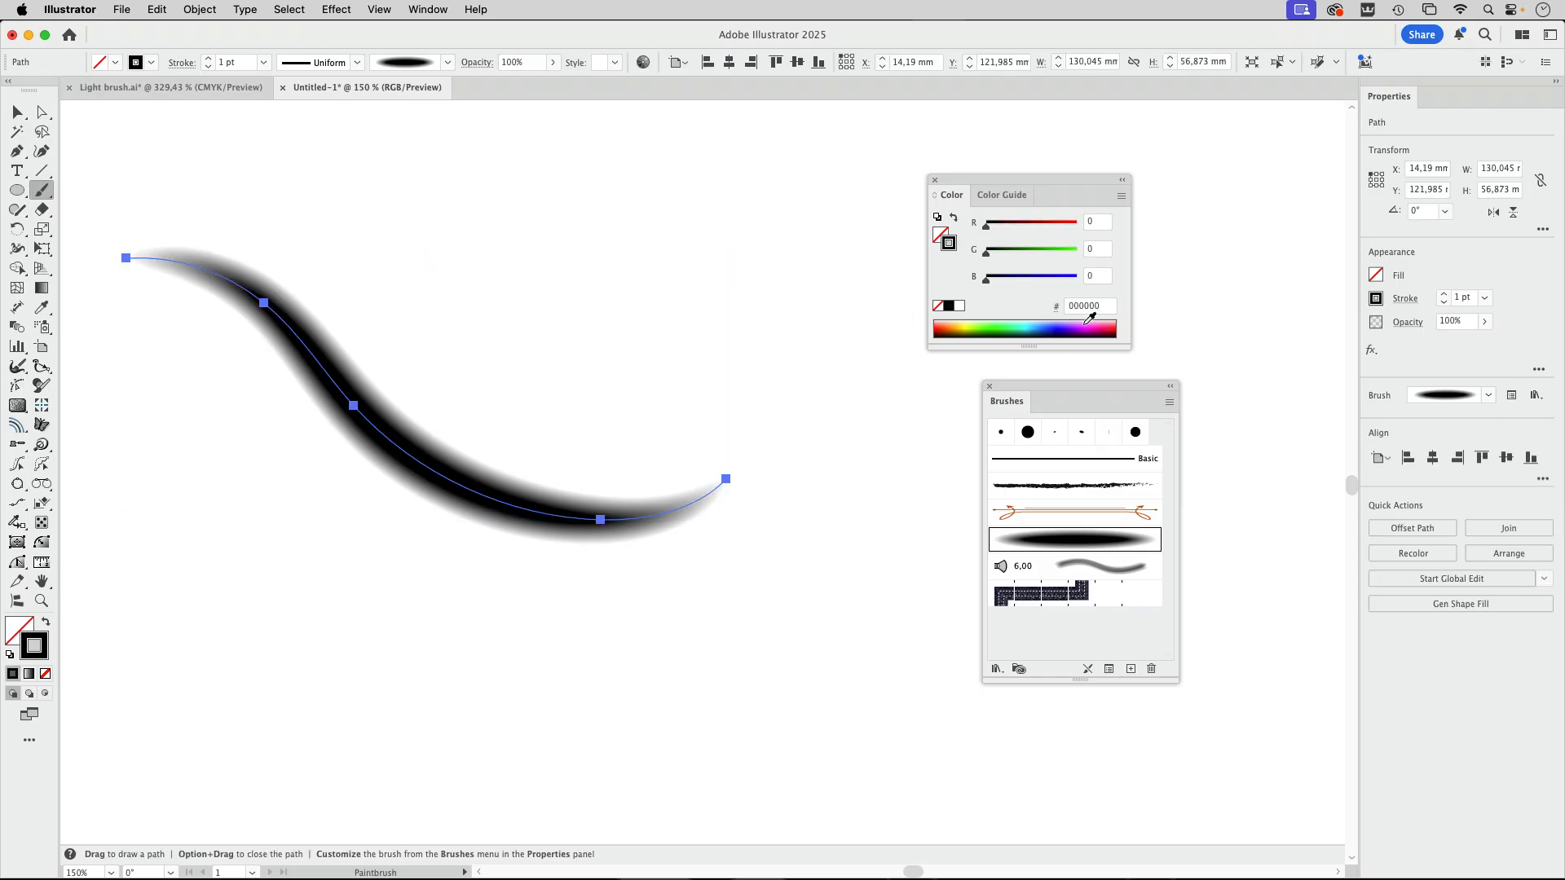
click(1092, 319)
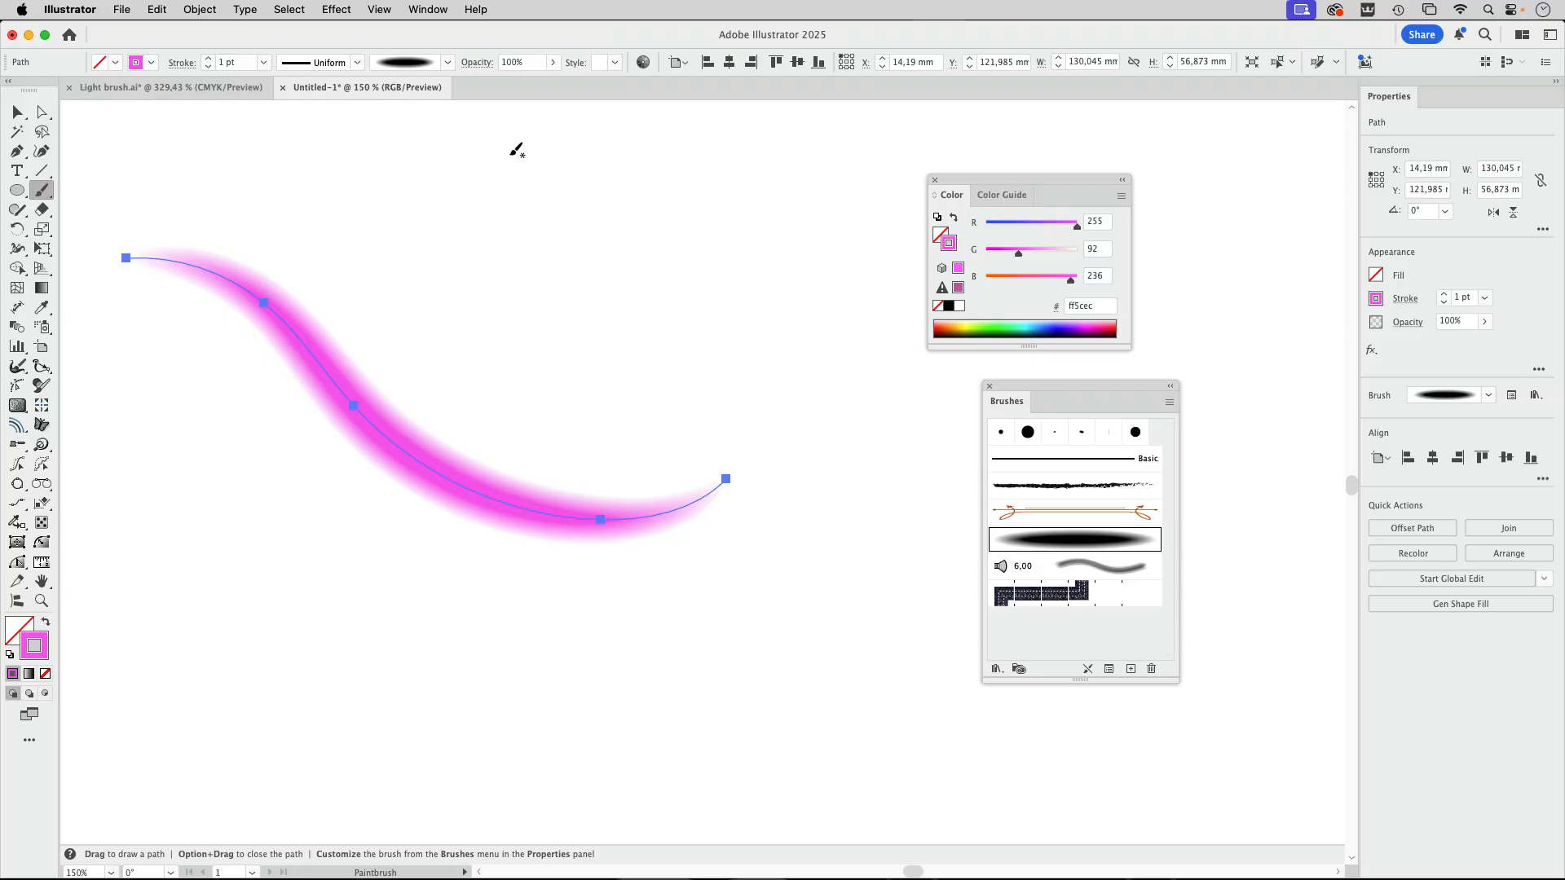
- Examine the pink stroke's soft edges up close against the transparency grid, and hide the grid again
click(392, 15)
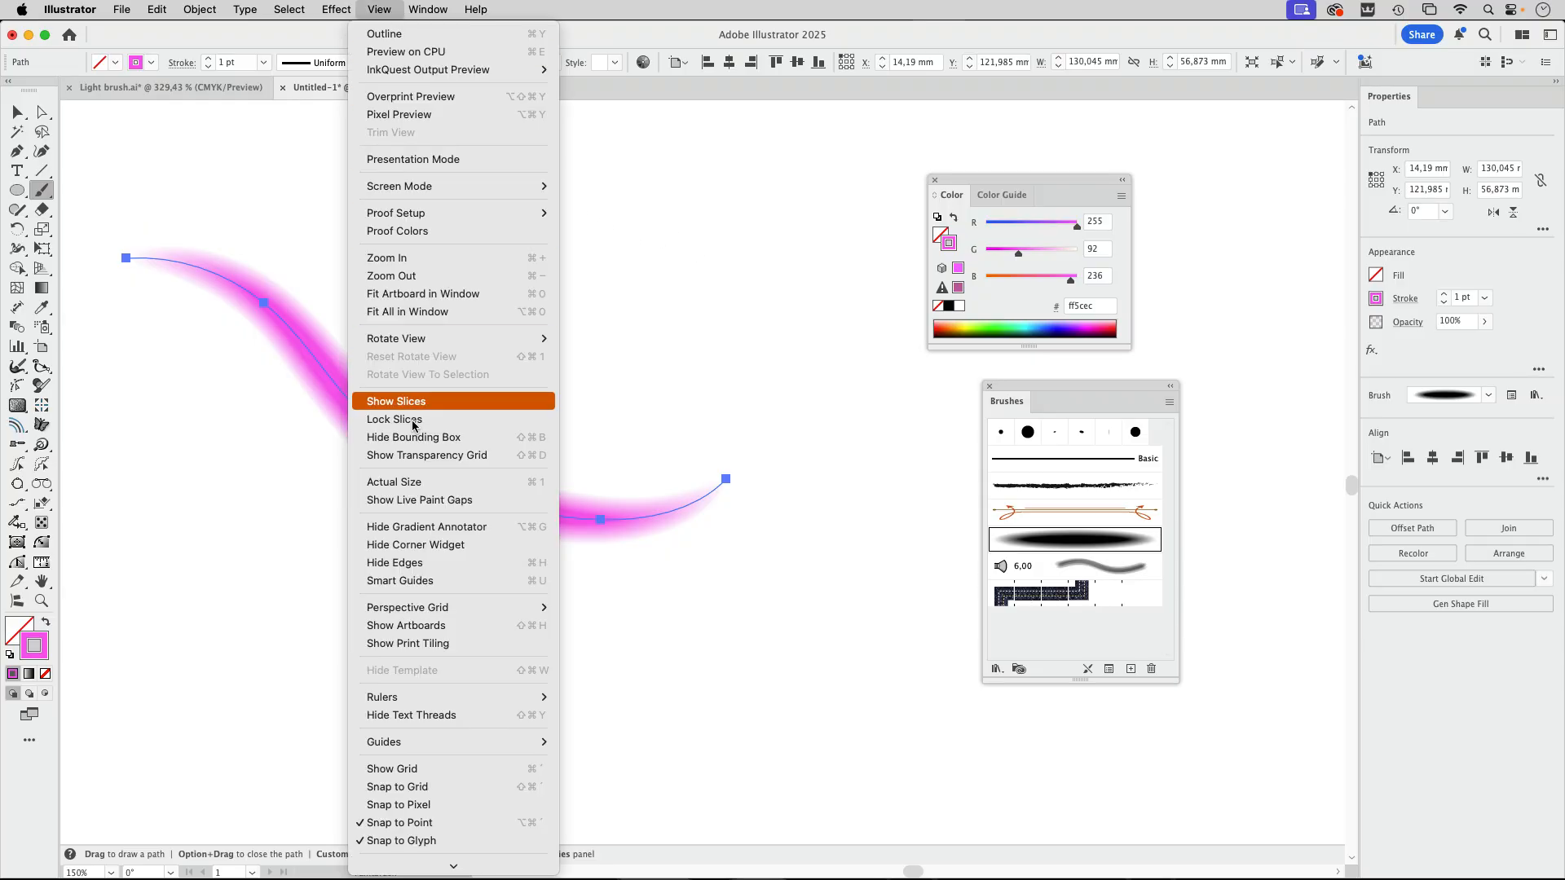
click(420, 455)
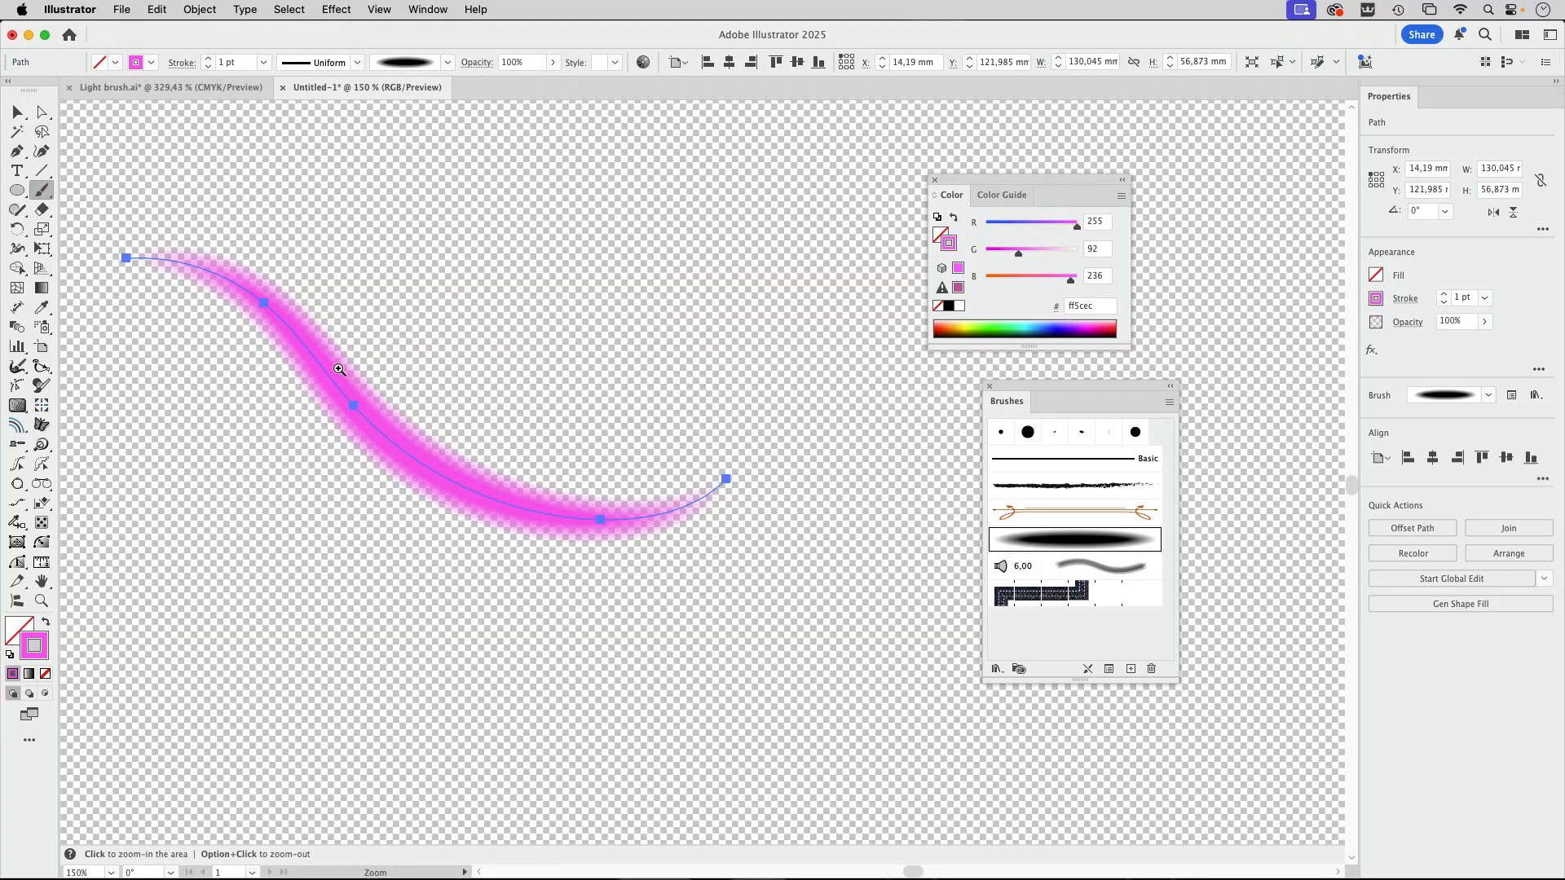
scroll(338, 369, up, 5)
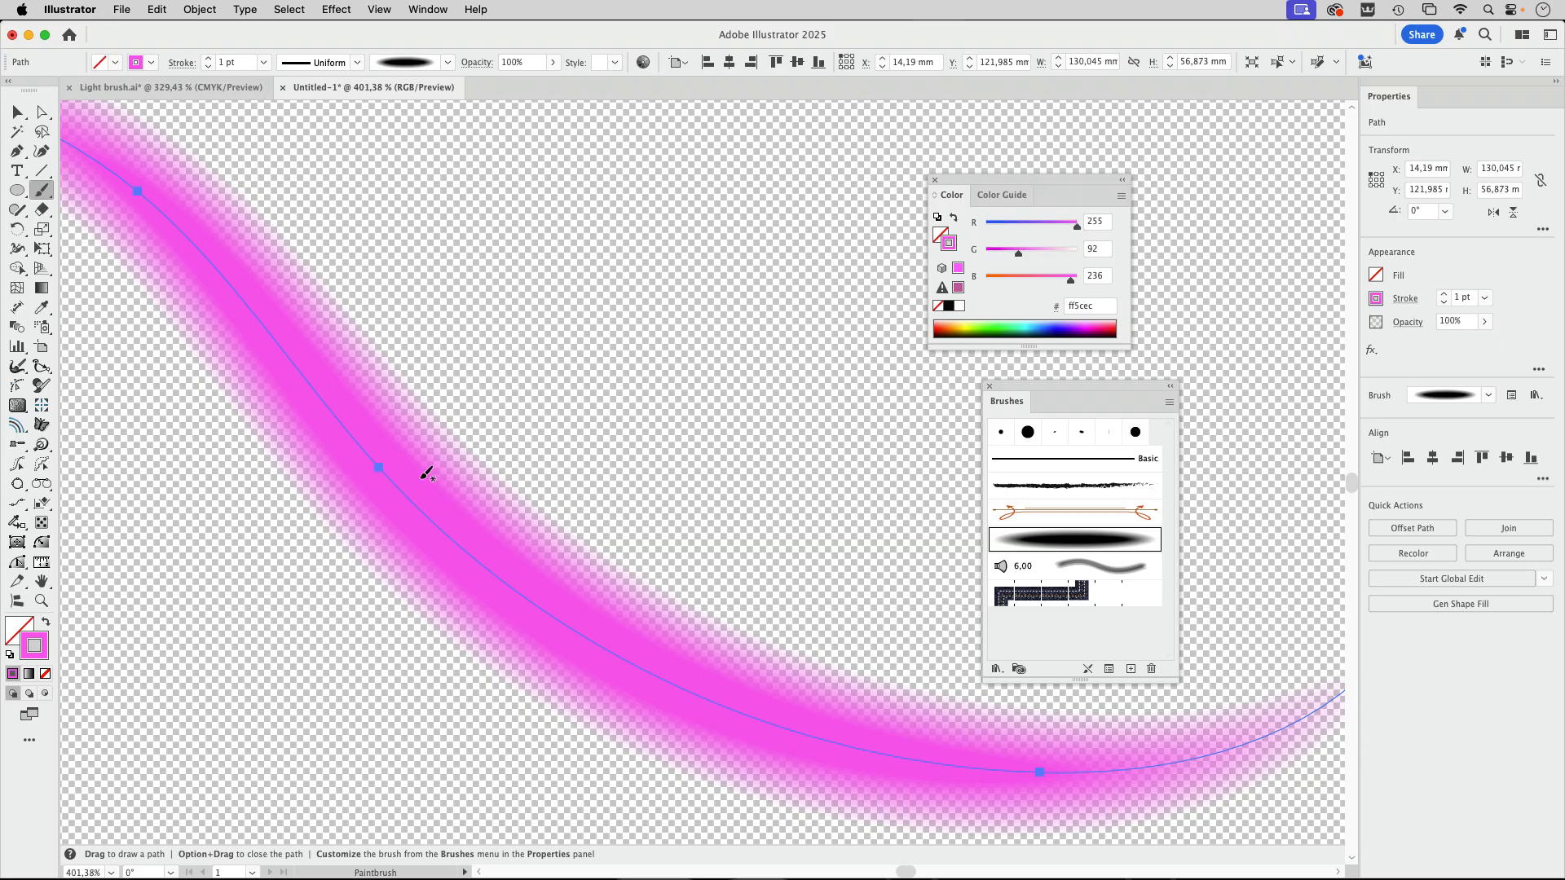
scroll(644, 306, down, 5)
drag(676, 320, 507, 269)
click(17, 112)
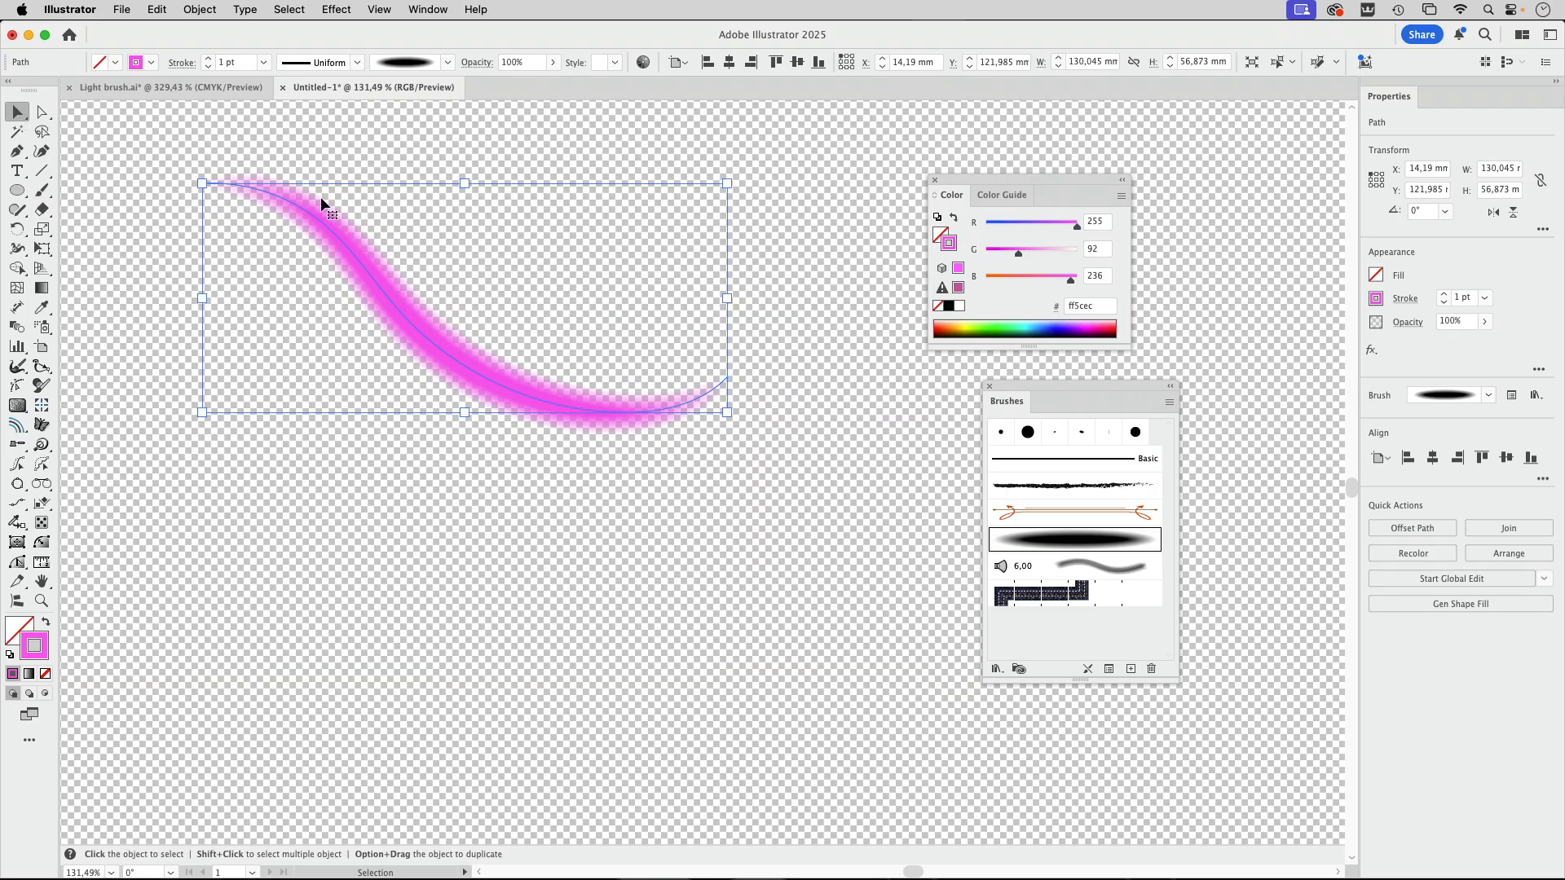
click(388, 15)
click(424, 455)
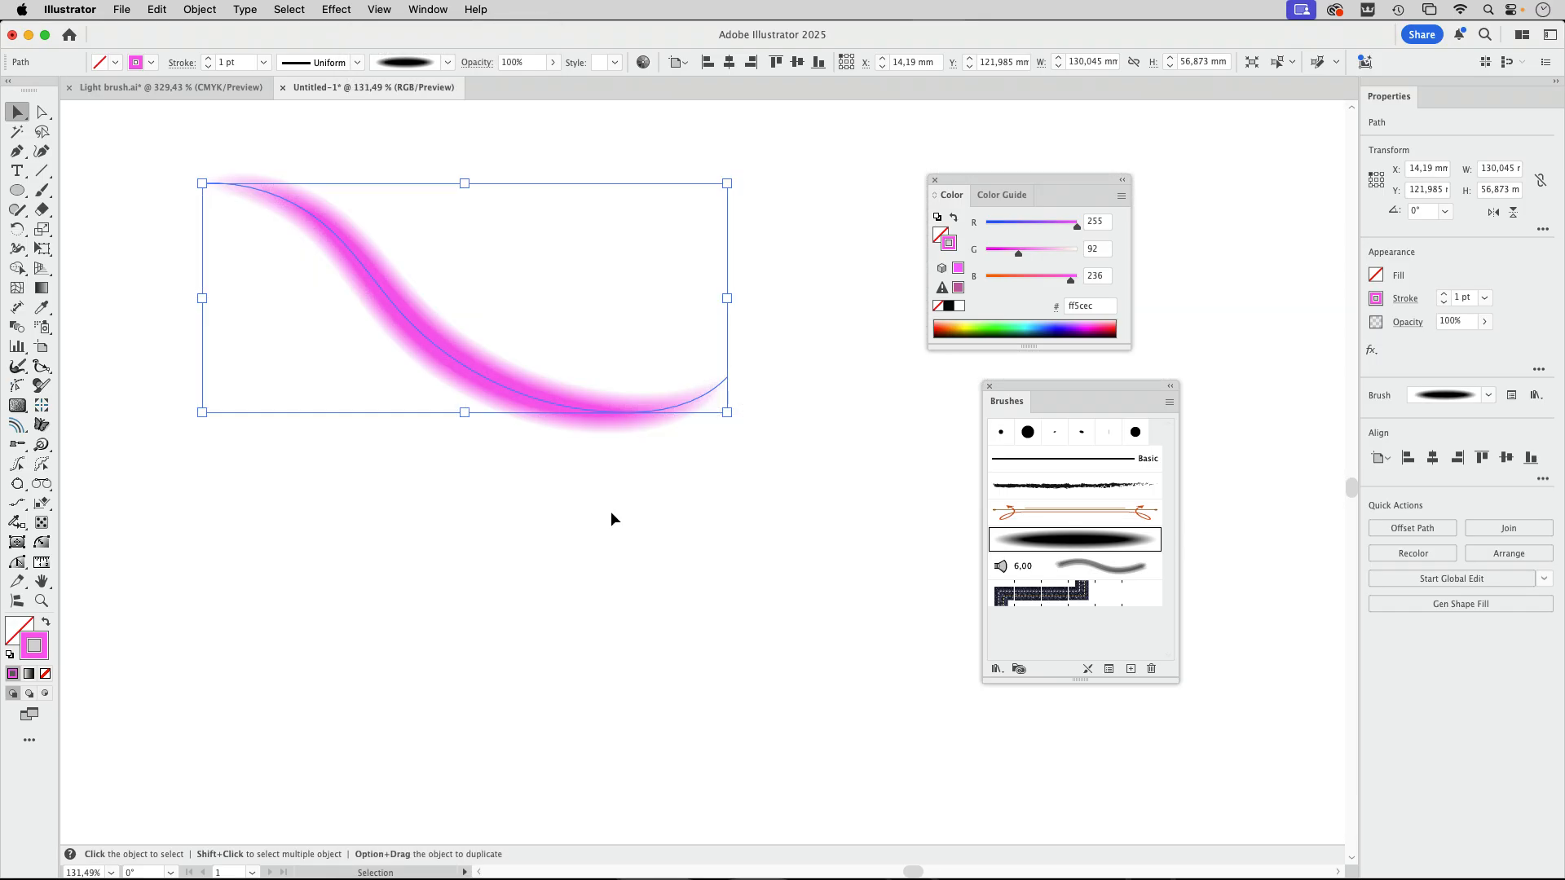
click(612, 518)
- Review the opacity and blending mode options of the pink S-shaped stroke, and deselect it
scroll(598, 374, up, 5)
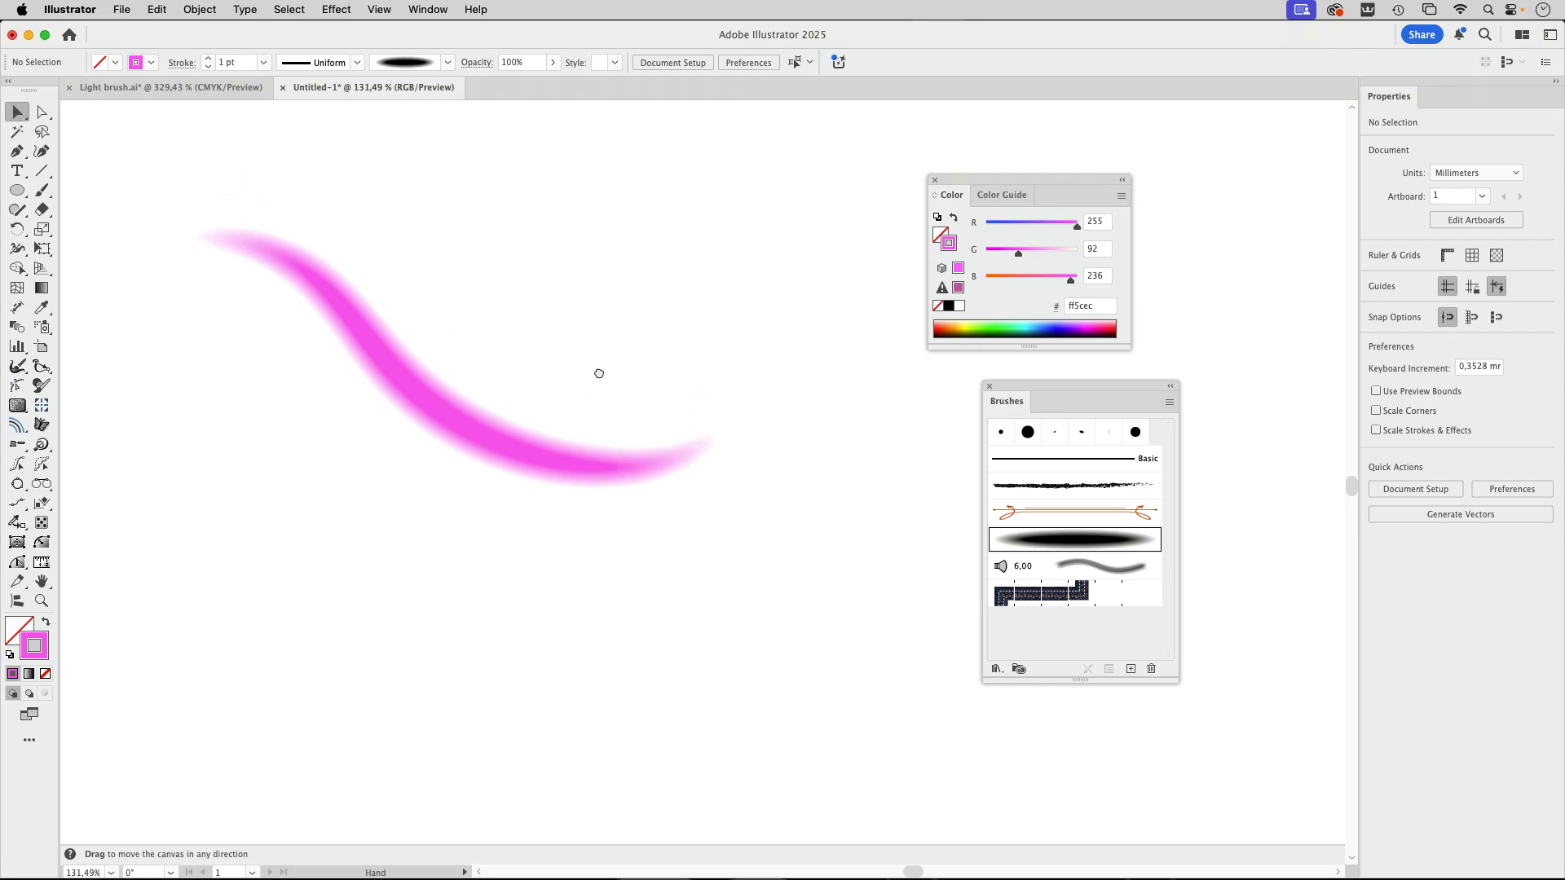
click(507, 394)
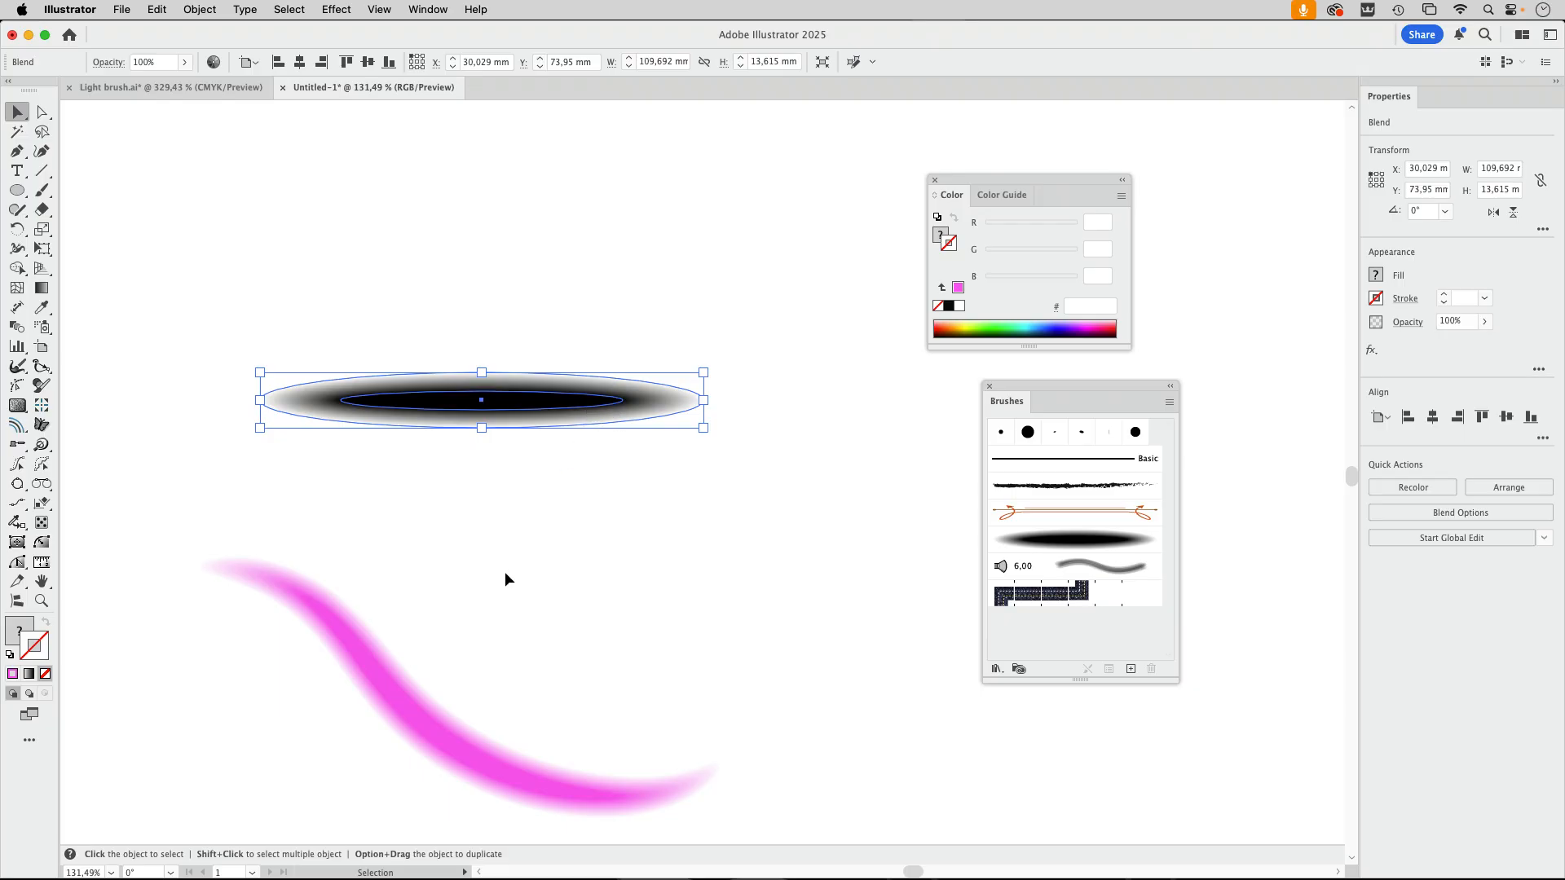
click(421, 714)
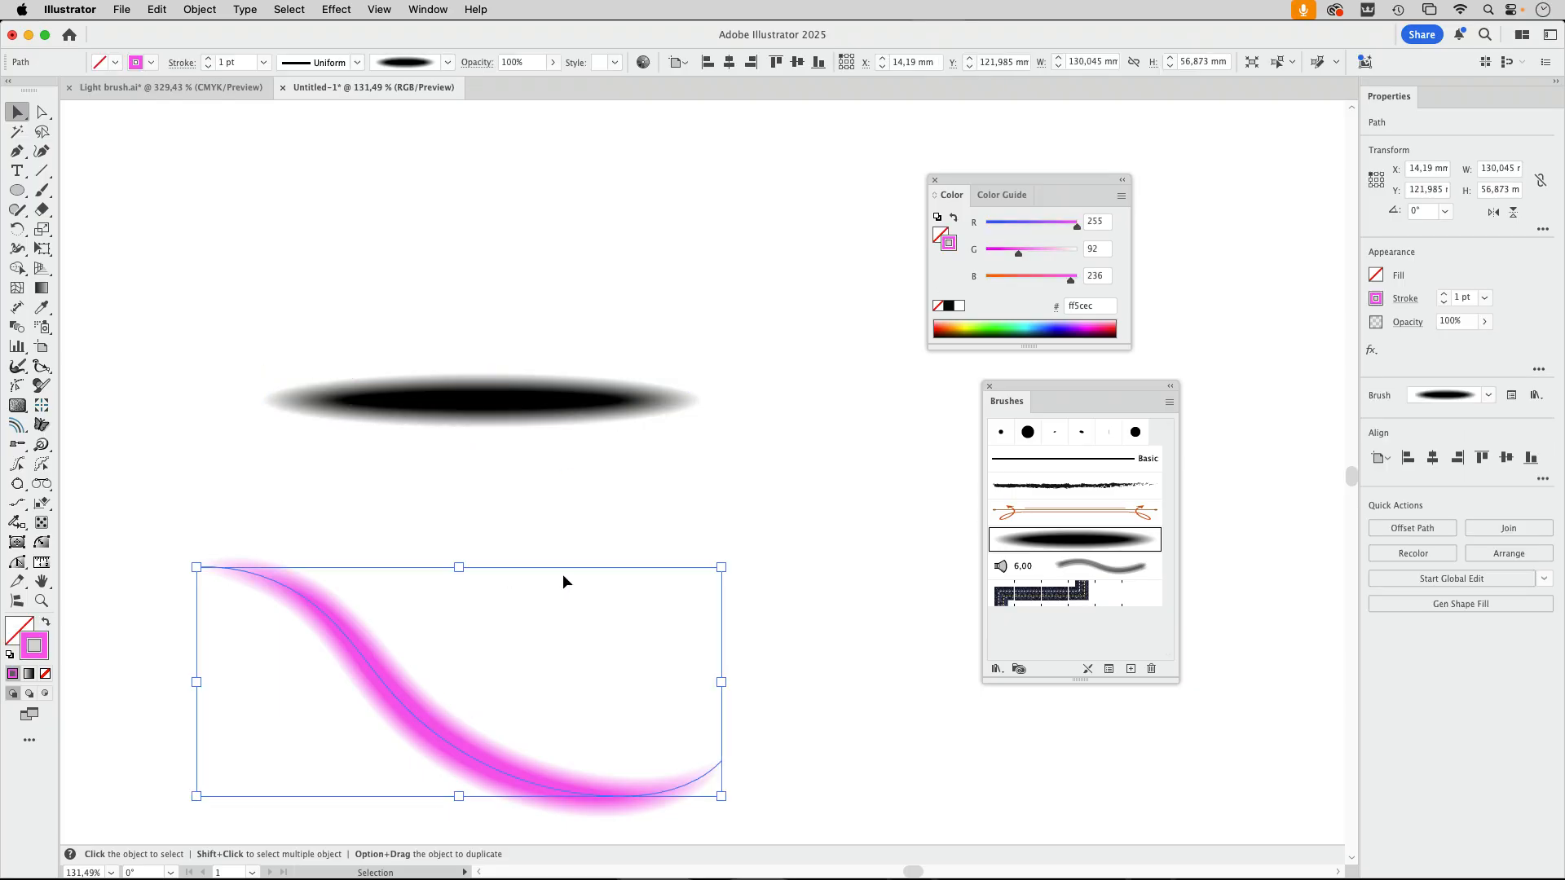
click(477, 63)
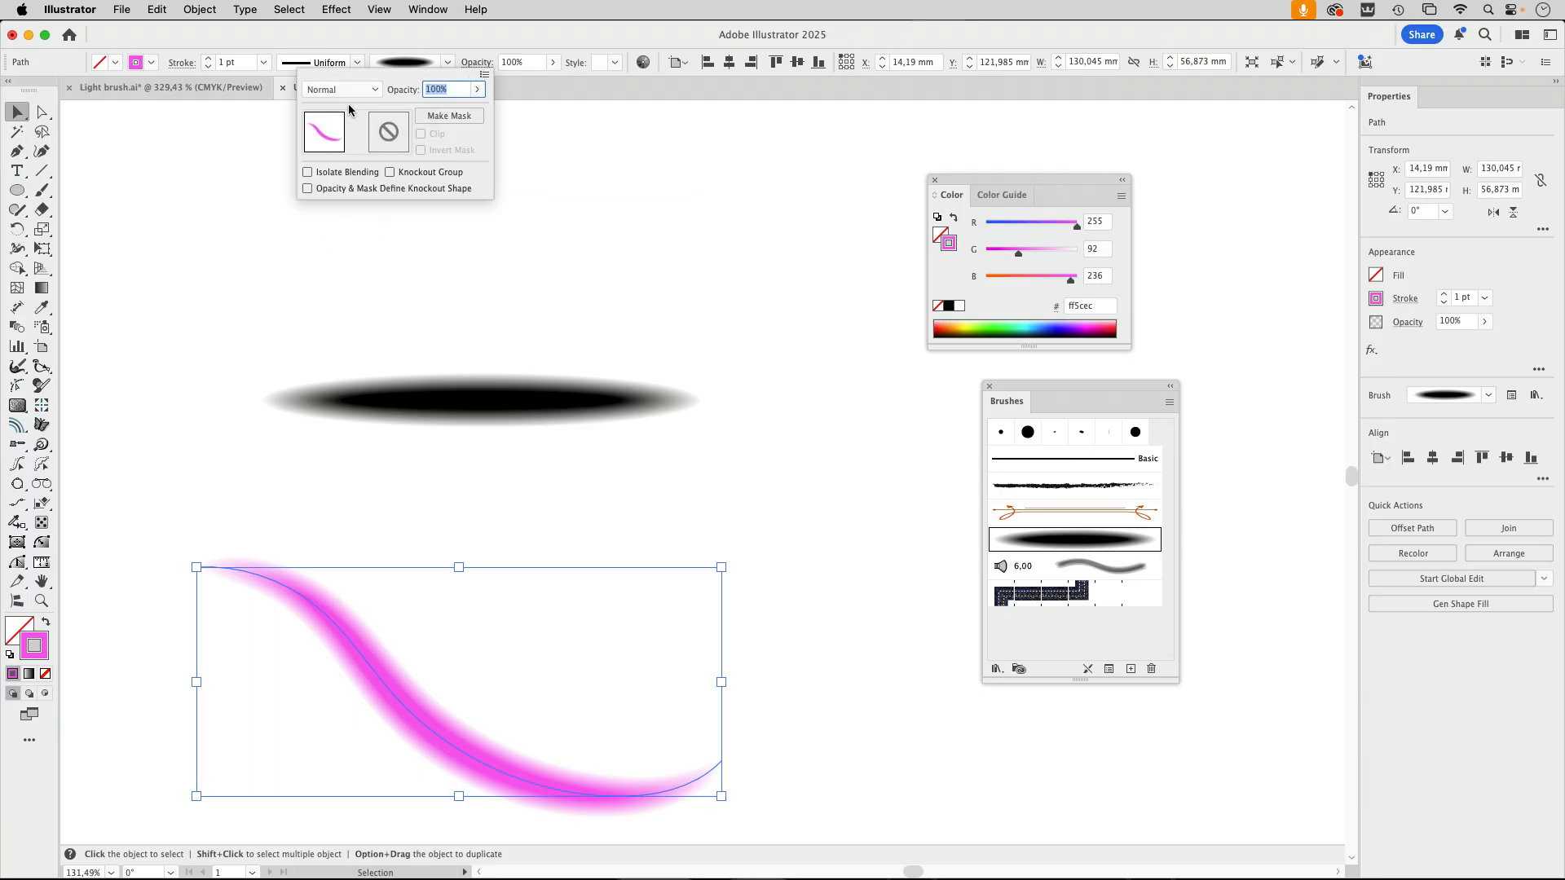
click(341, 90)
click(479, 43)
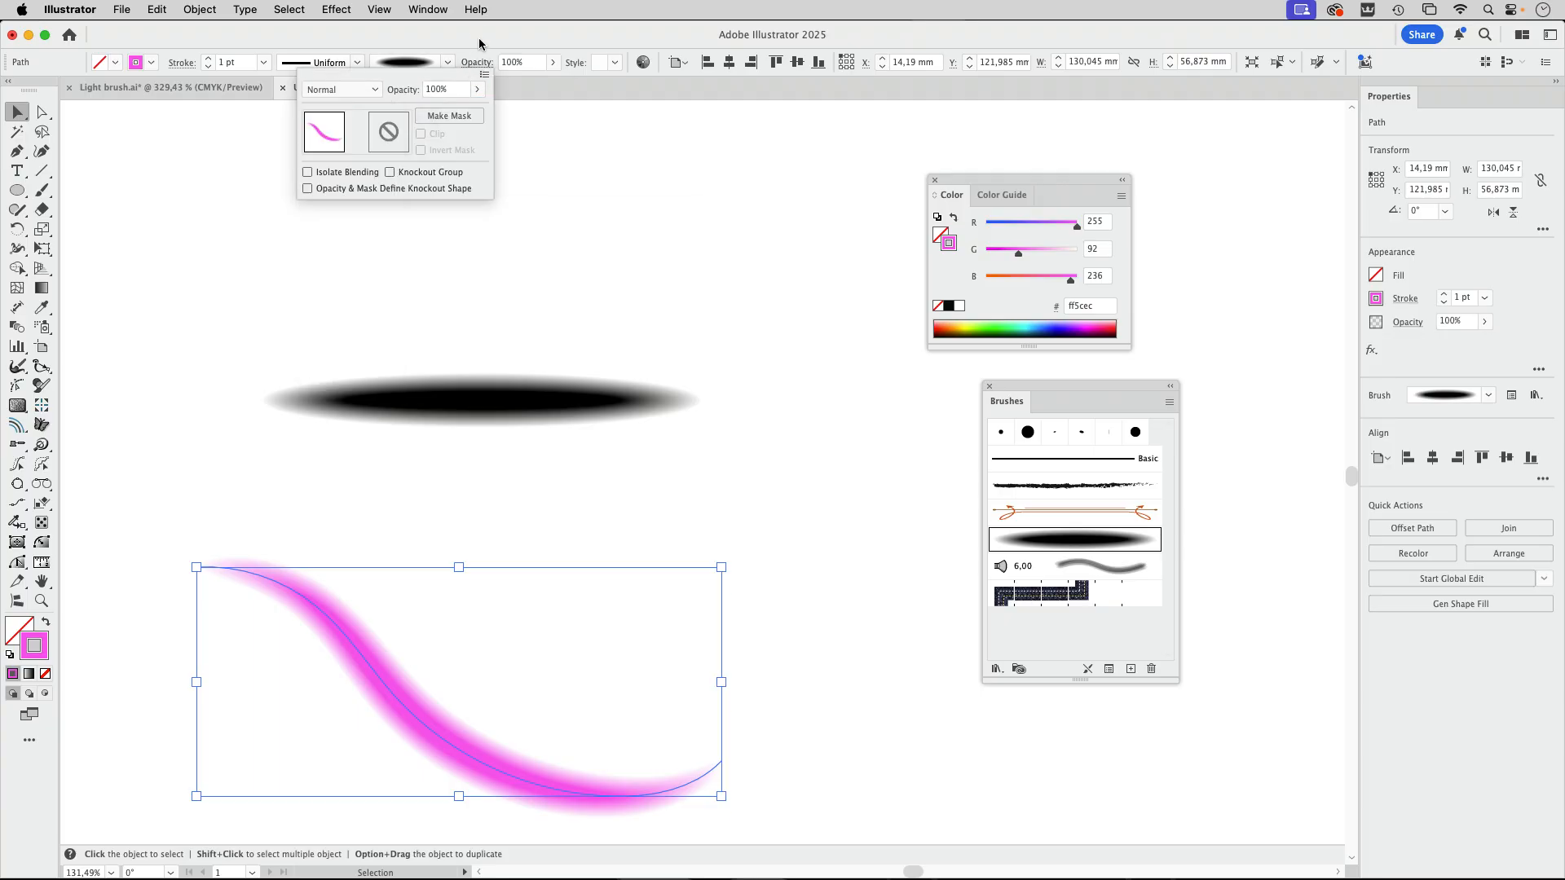
click(629, 306)
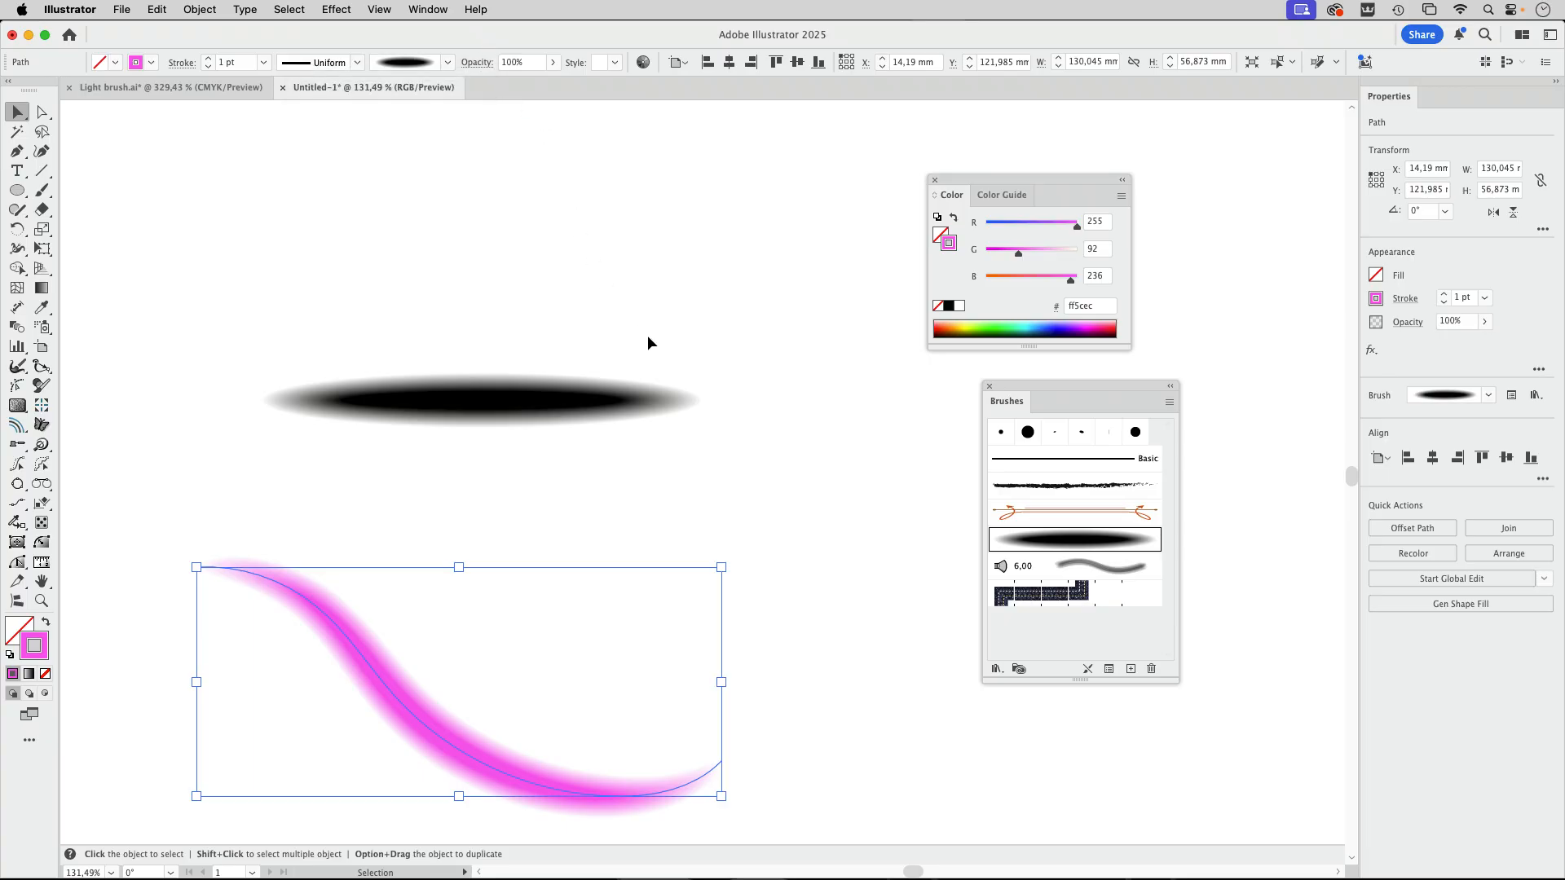
click(641, 336)
- View the shaded red ball in the Light brush.ai document and return to the Untitled-1 document
key(super+0)
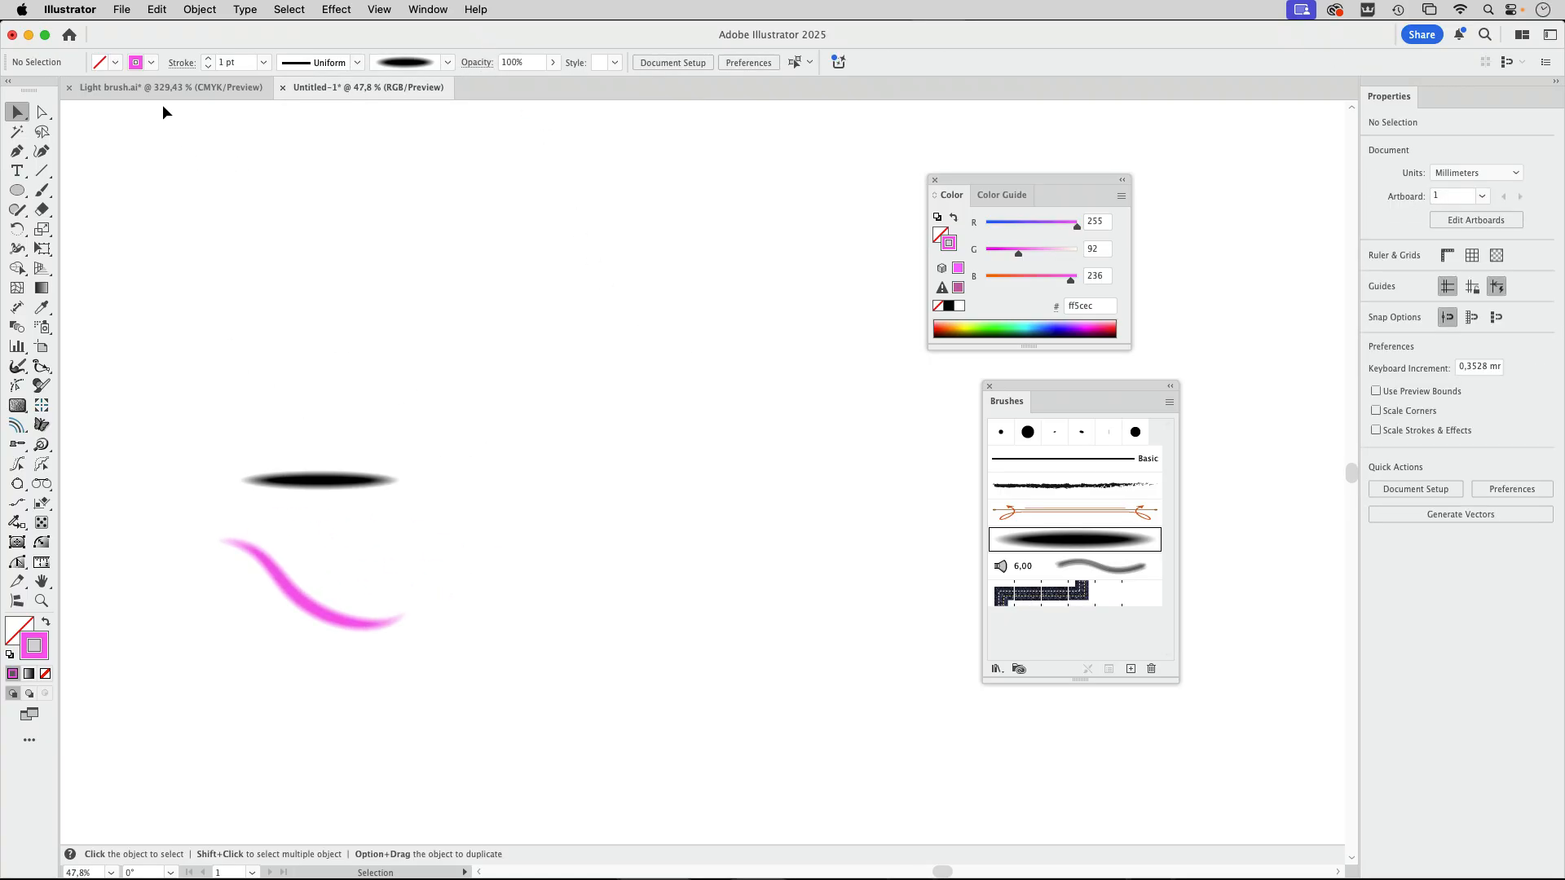
click(169, 88)
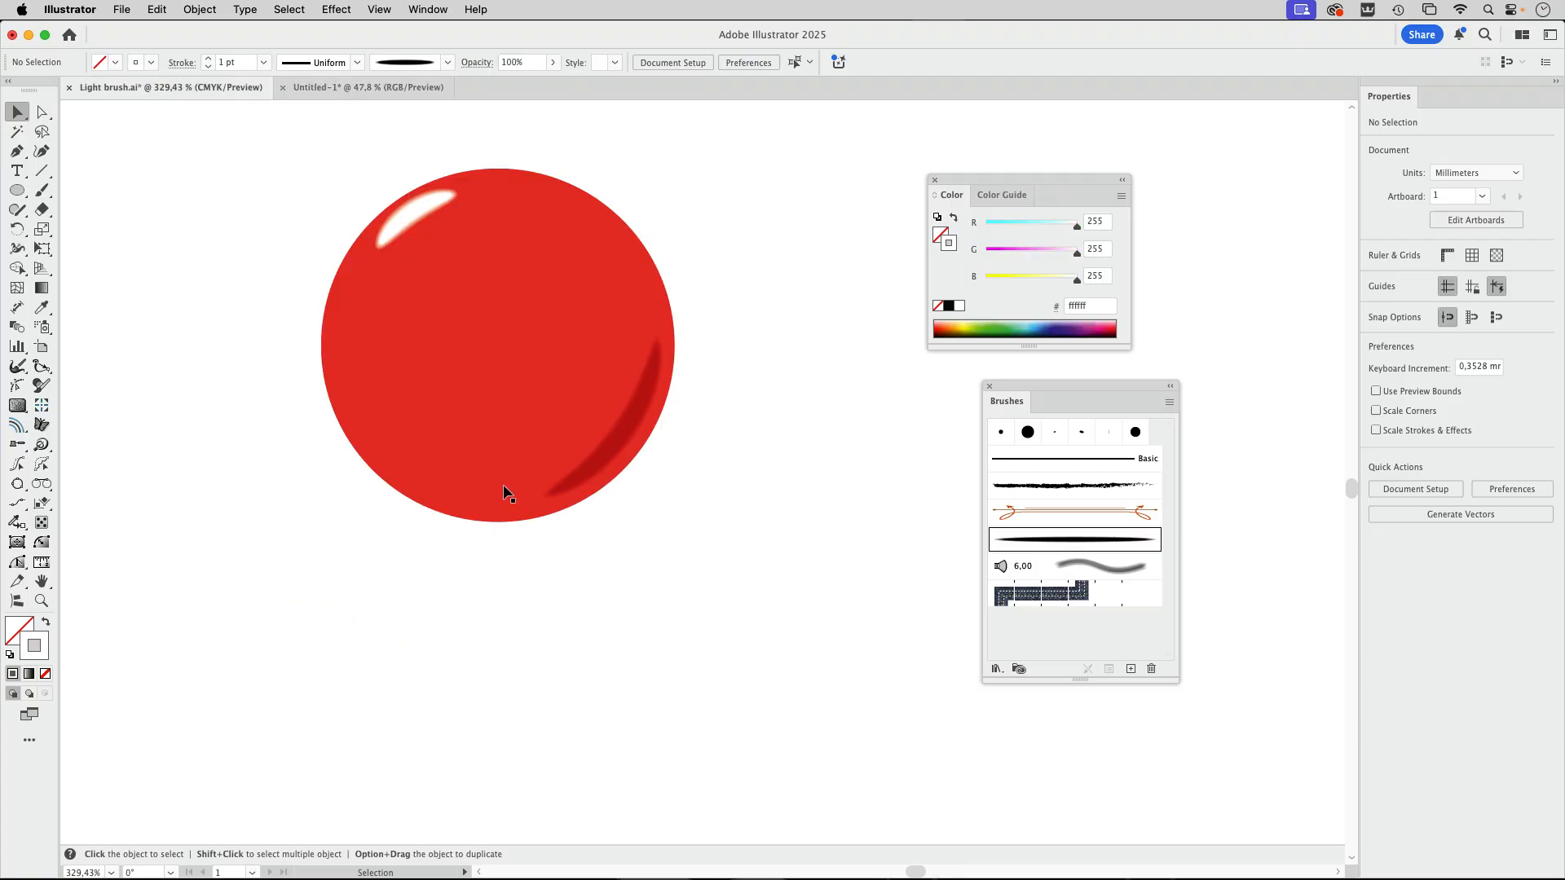
click(378, 88)
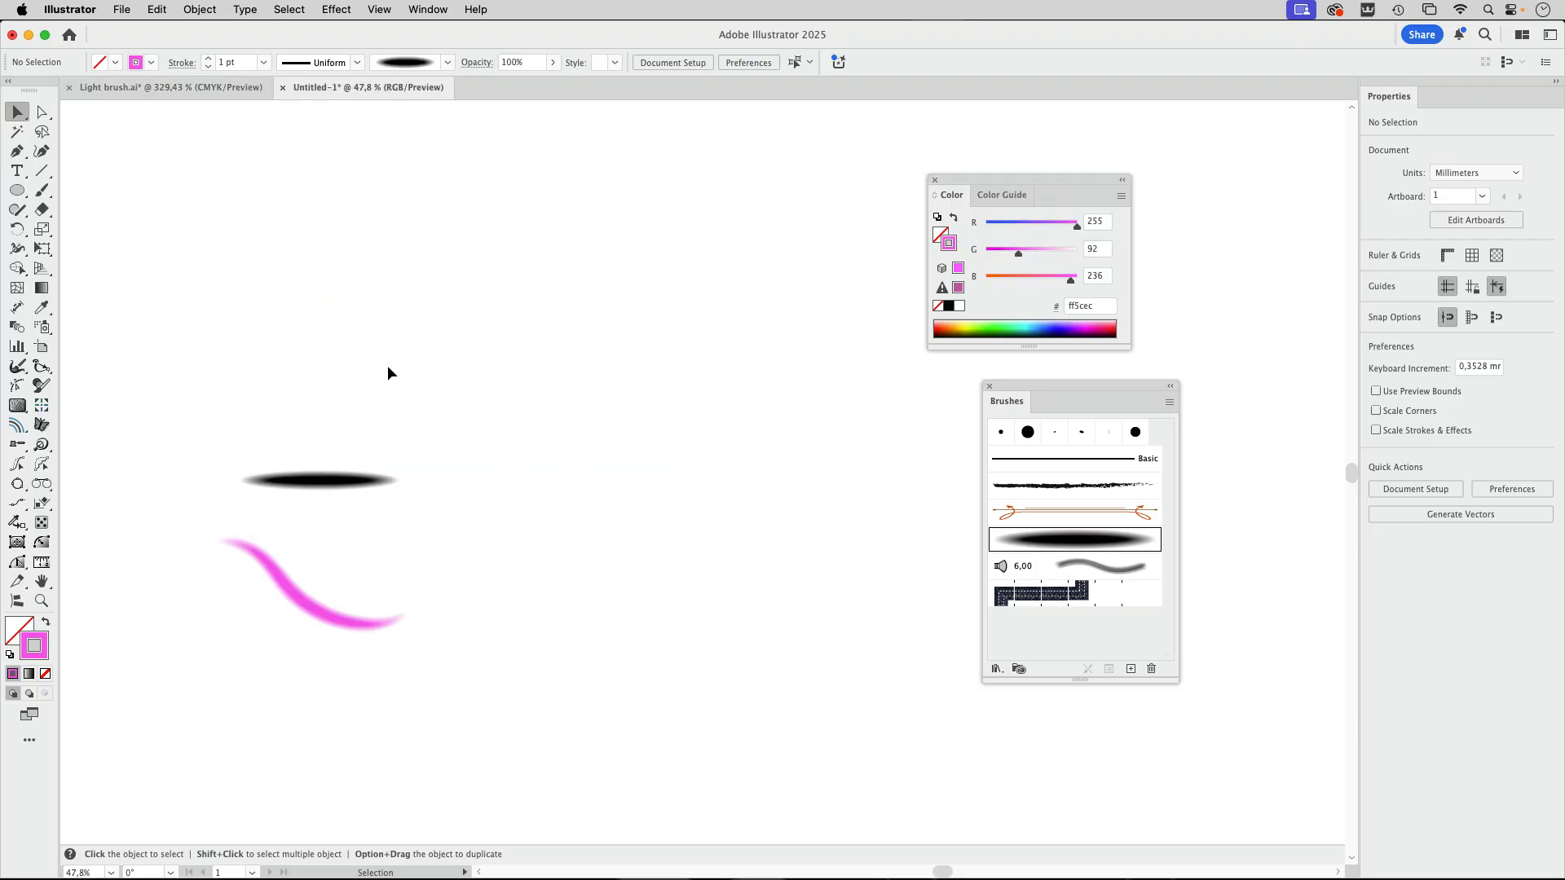
- Place a copy of the black blended ellipse above the original and flatten it to about 3.4 mm high
click(340, 482)
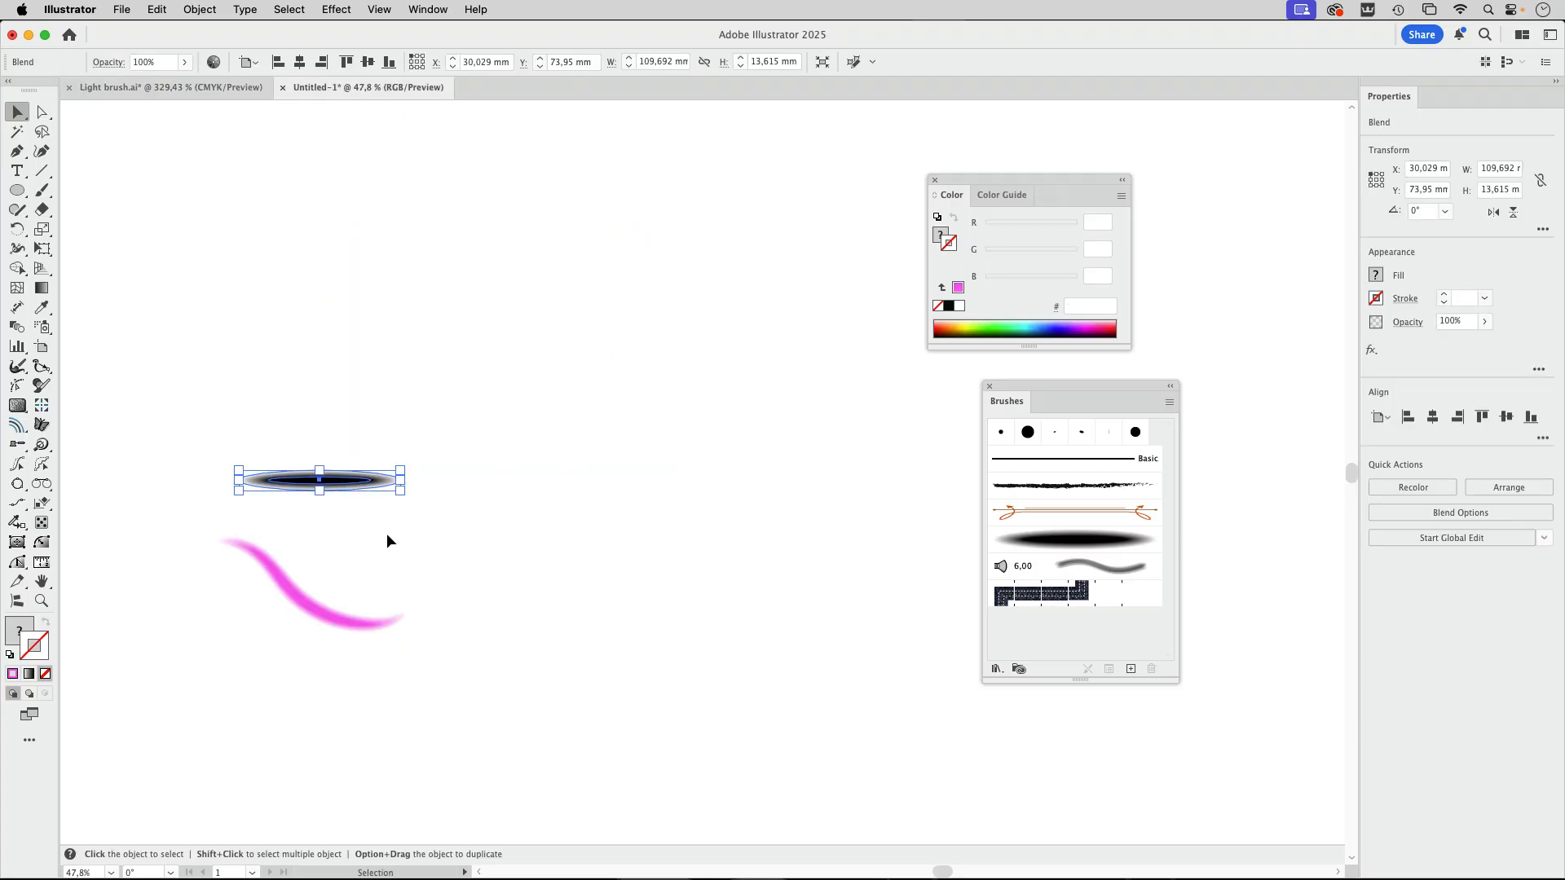
drag(329, 520, 593, 396)
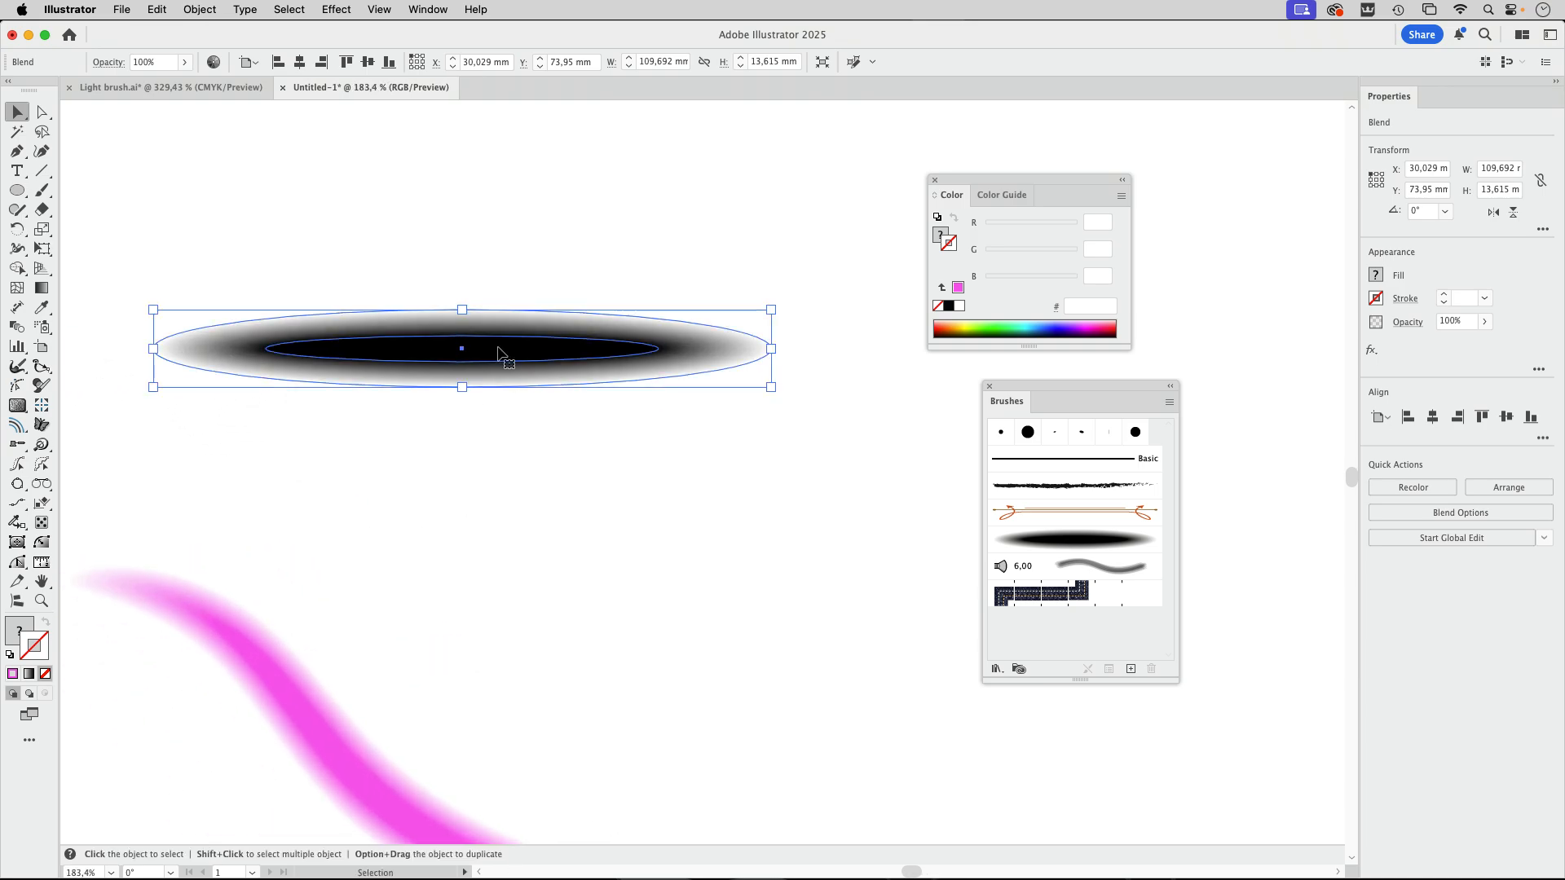
drag(468, 415, 454, 451)
key(a)
click(719, 339)
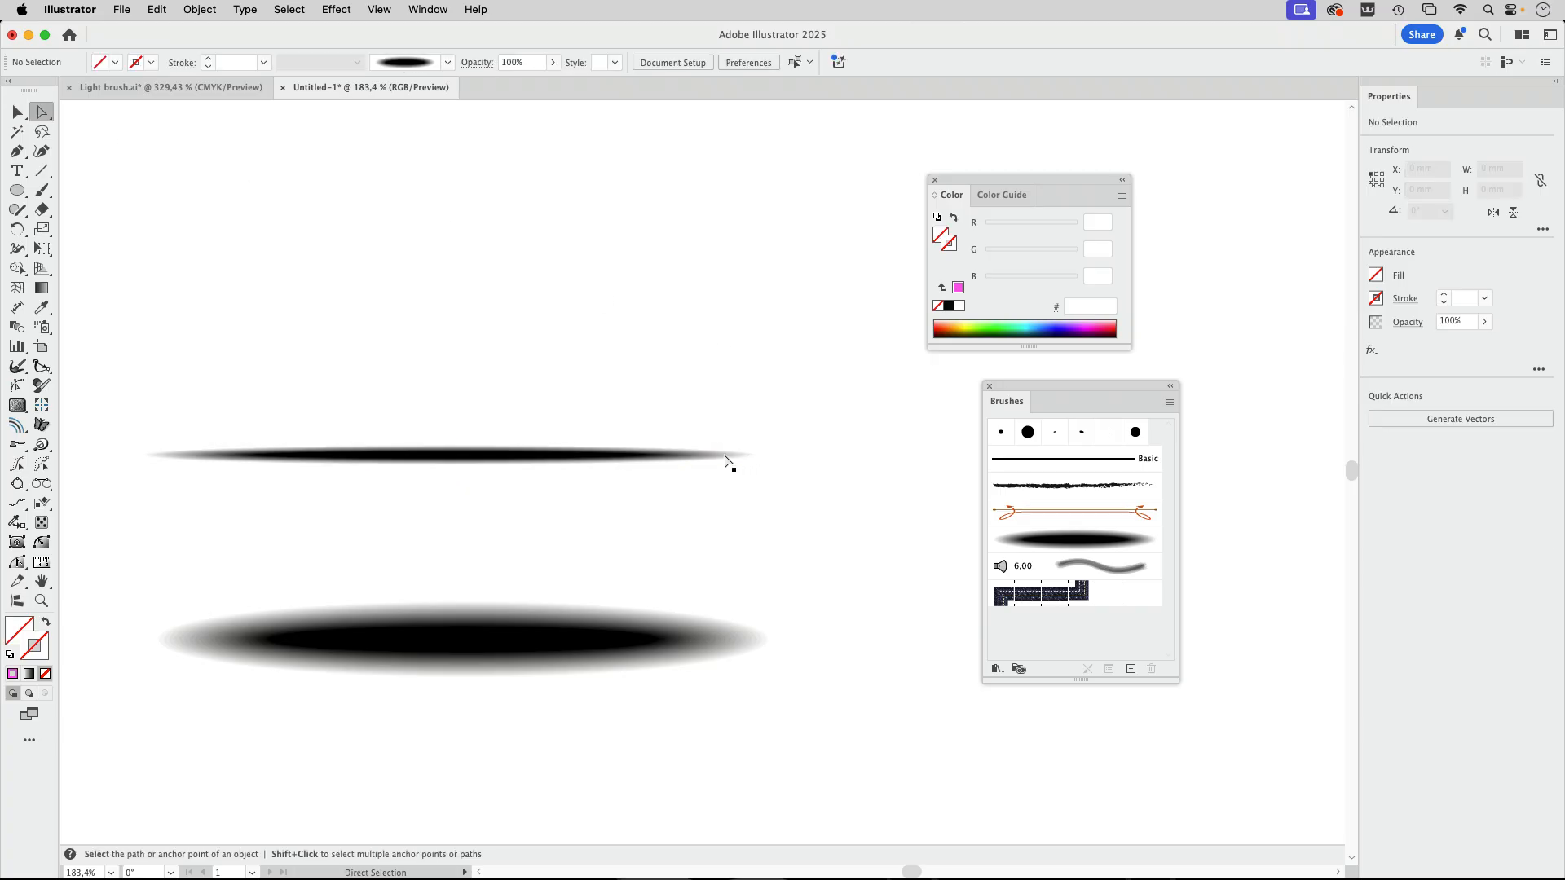
- Stretch only the transparent outer ellipse of the thin blend symmetrically from its center to about 303 mm wide
click(728, 458)
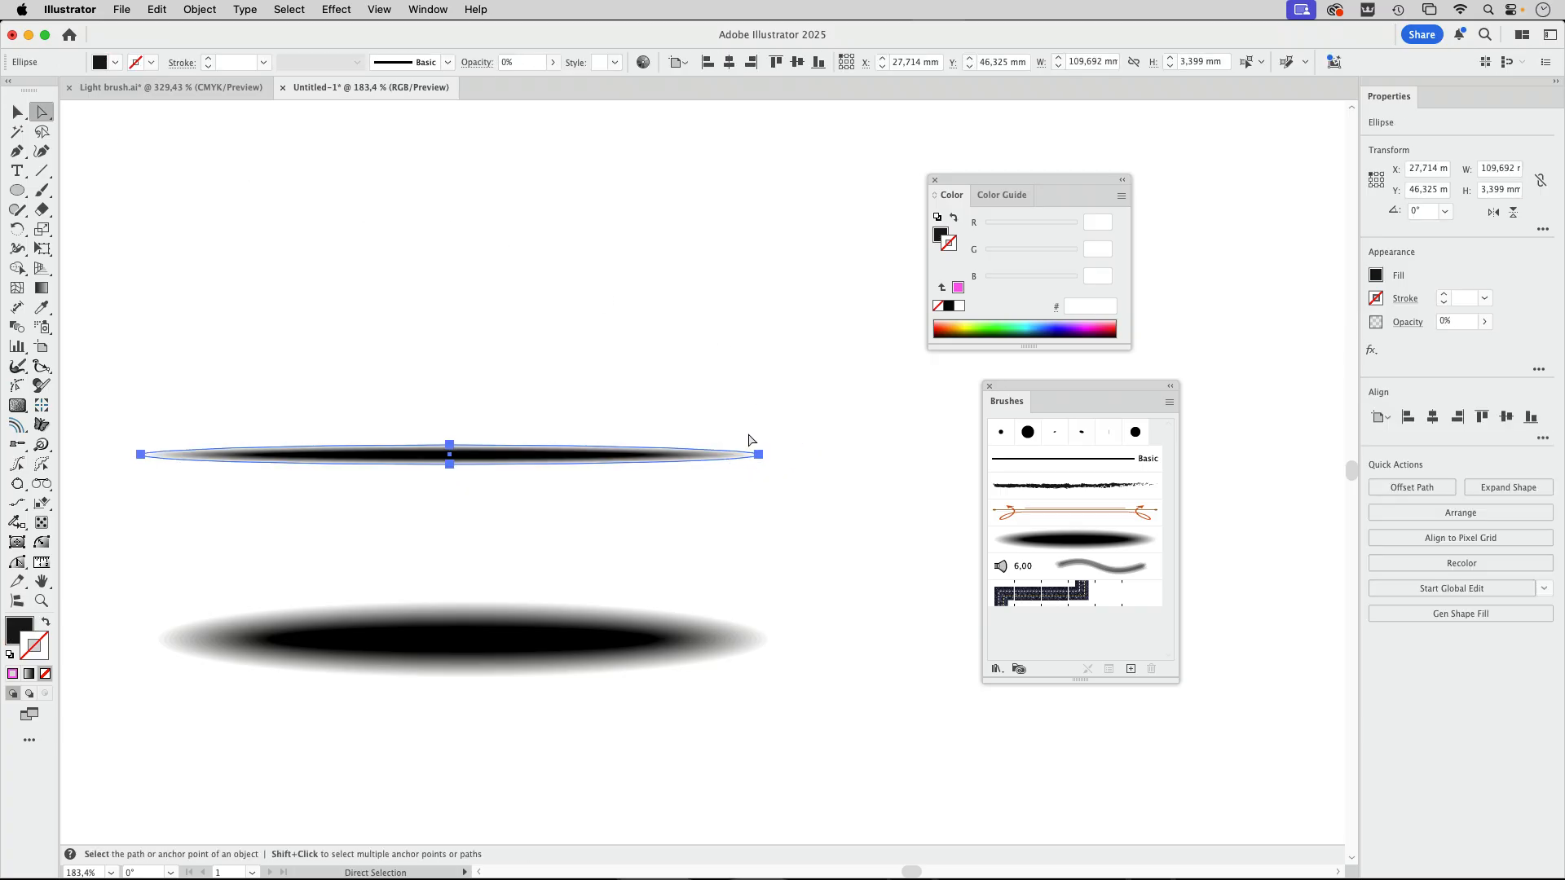
scroll(562, 395, down, 5)
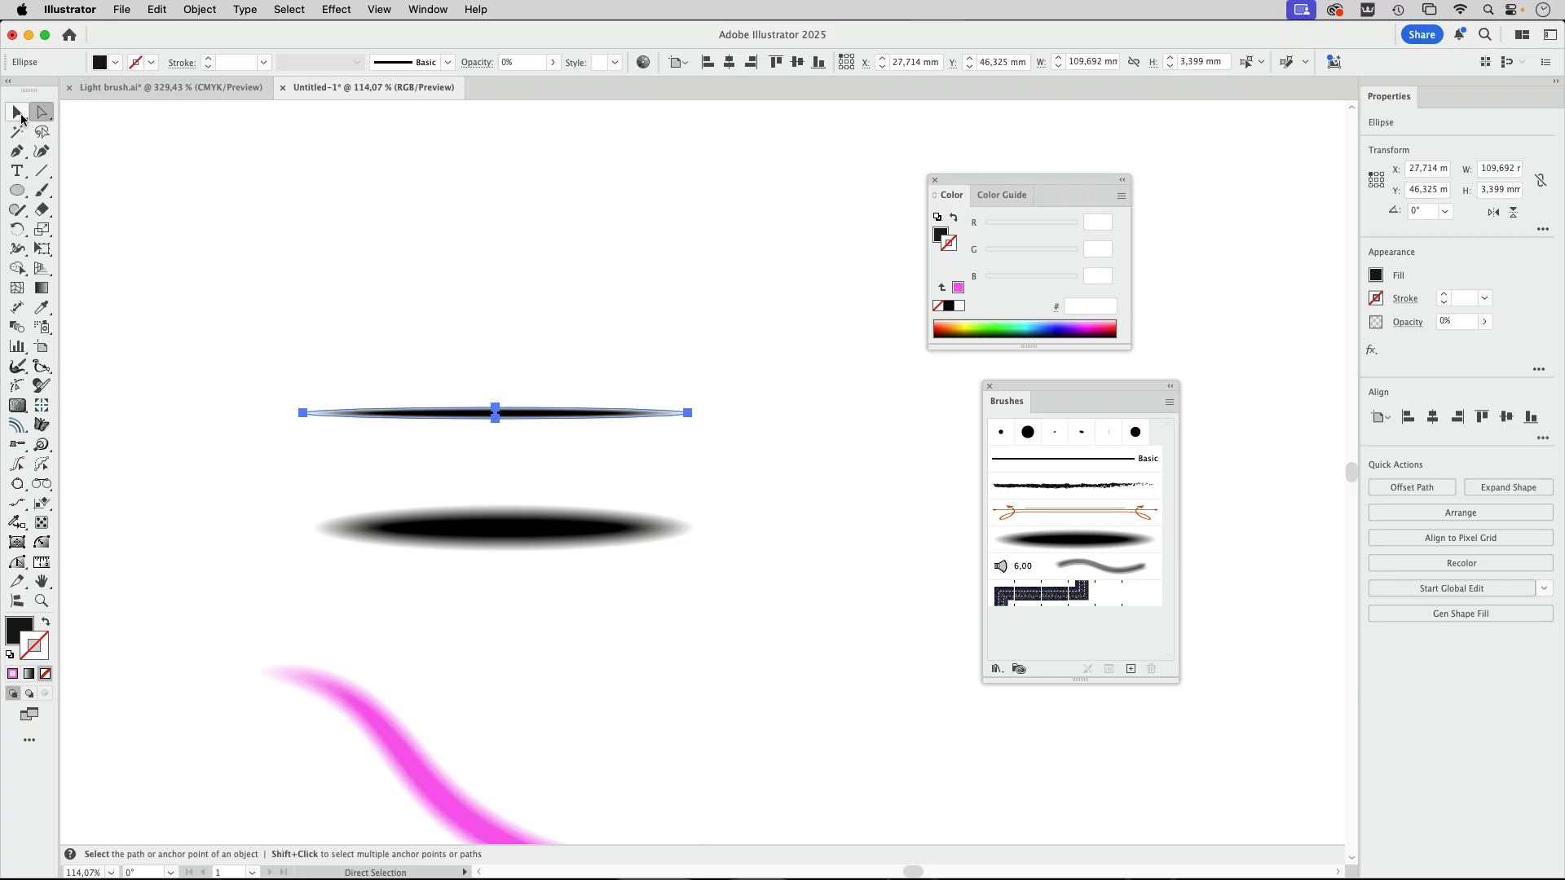
click(18, 112)
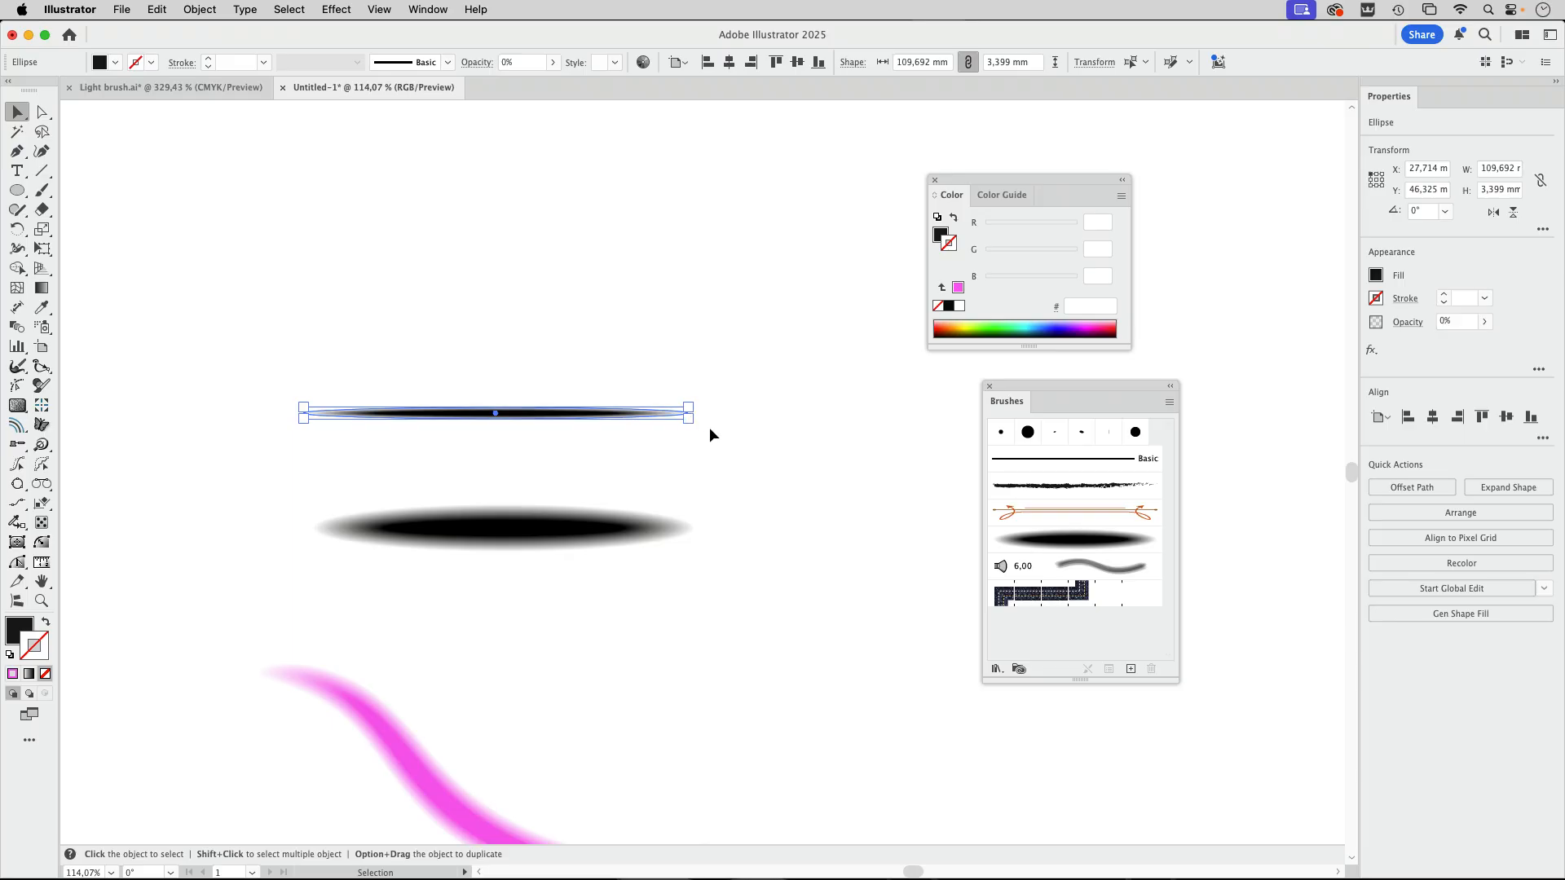
scroll(646, 419, up, 5)
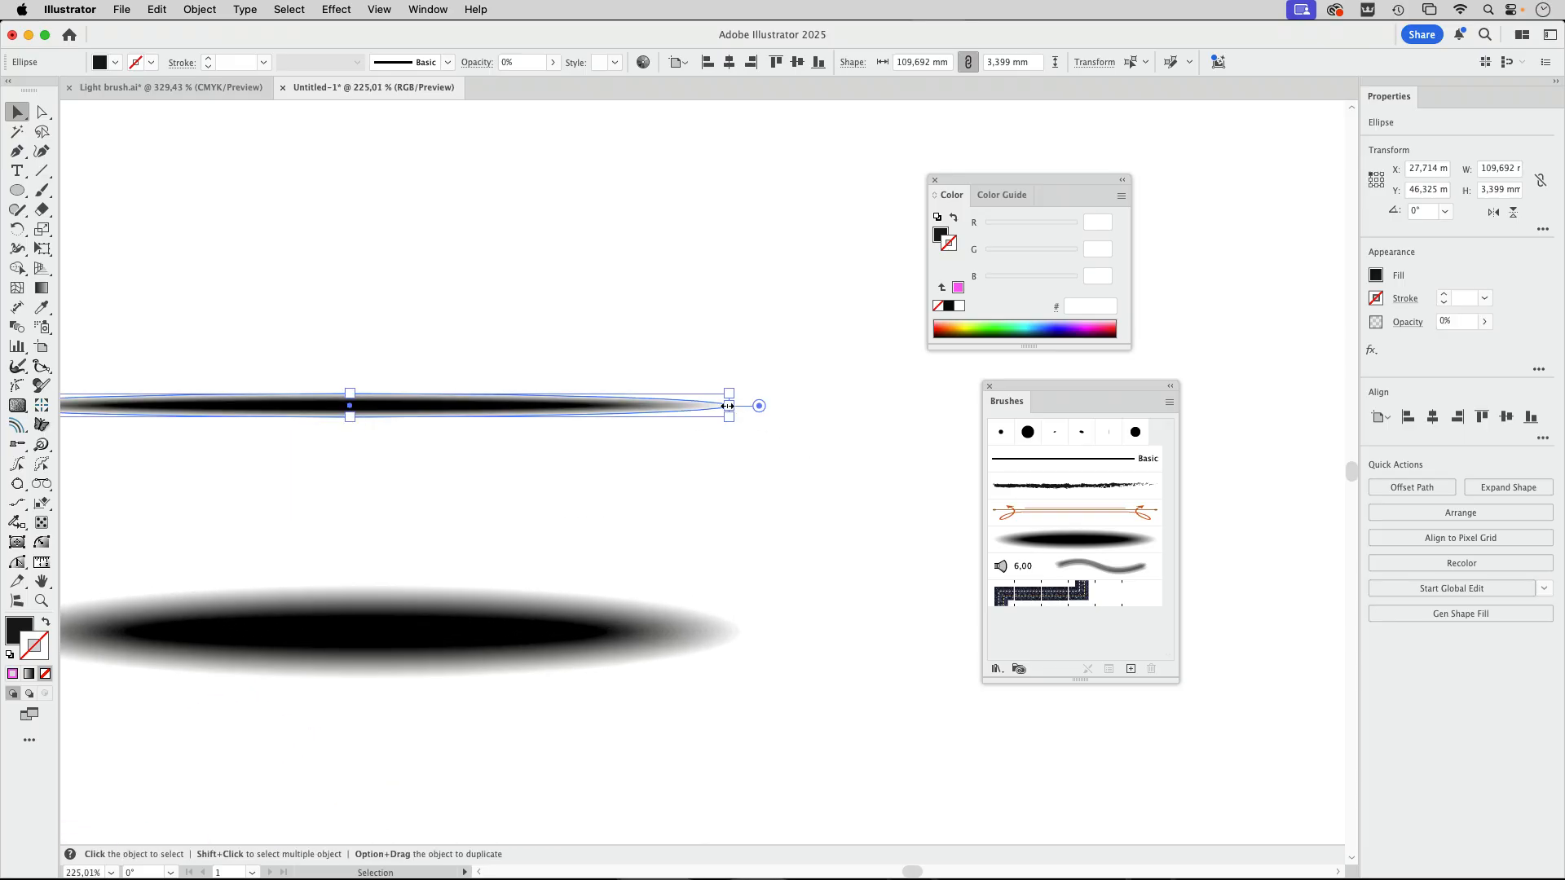
alt+drag(727, 405, 1353, 403)
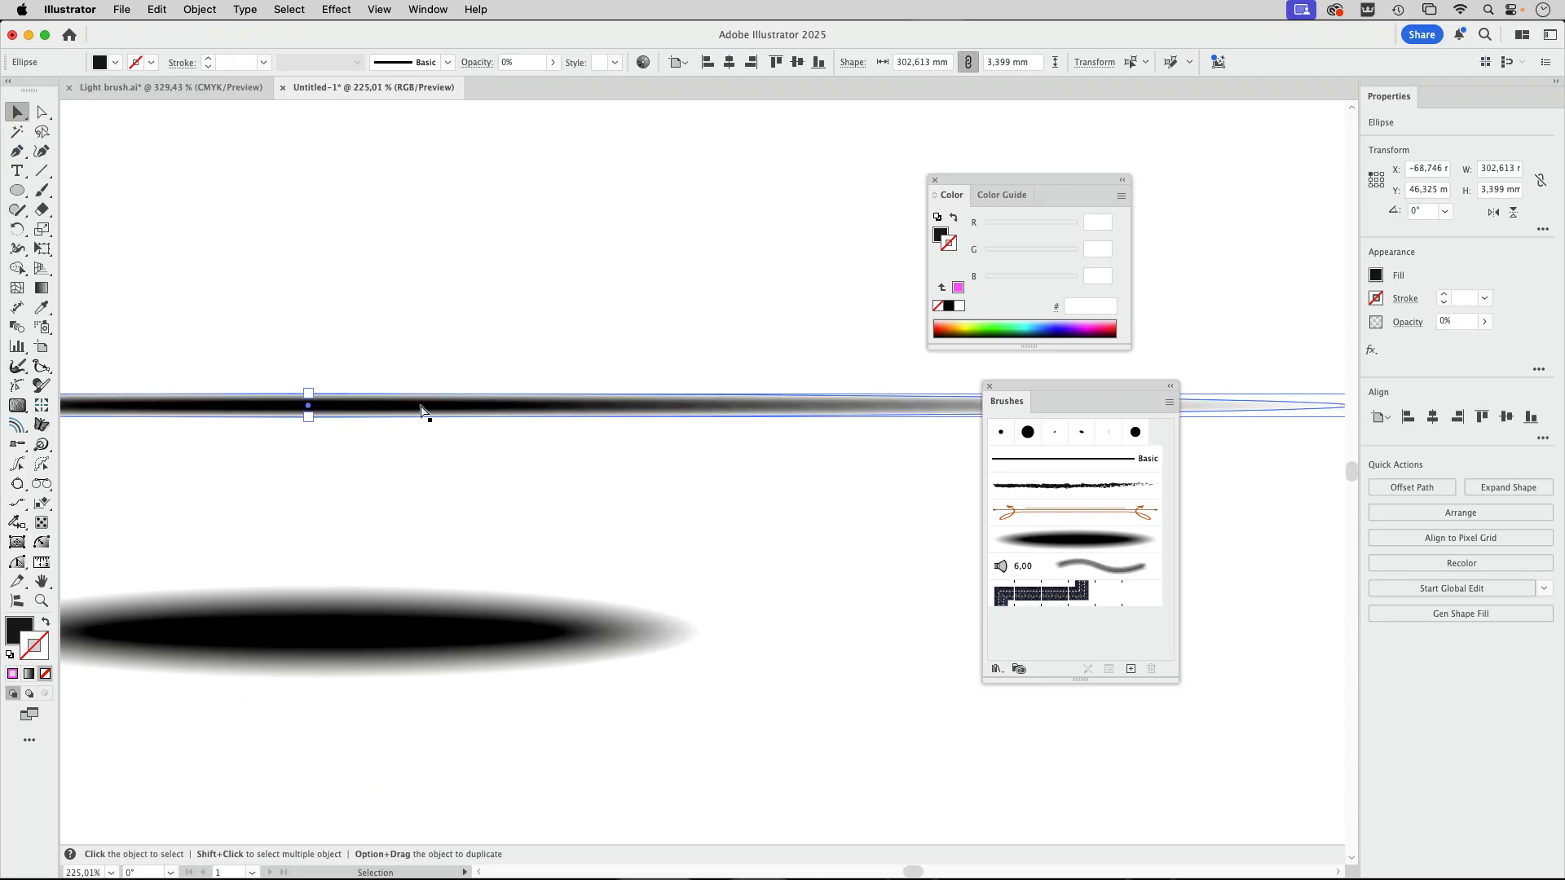
scroll(420, 407, down, 5)
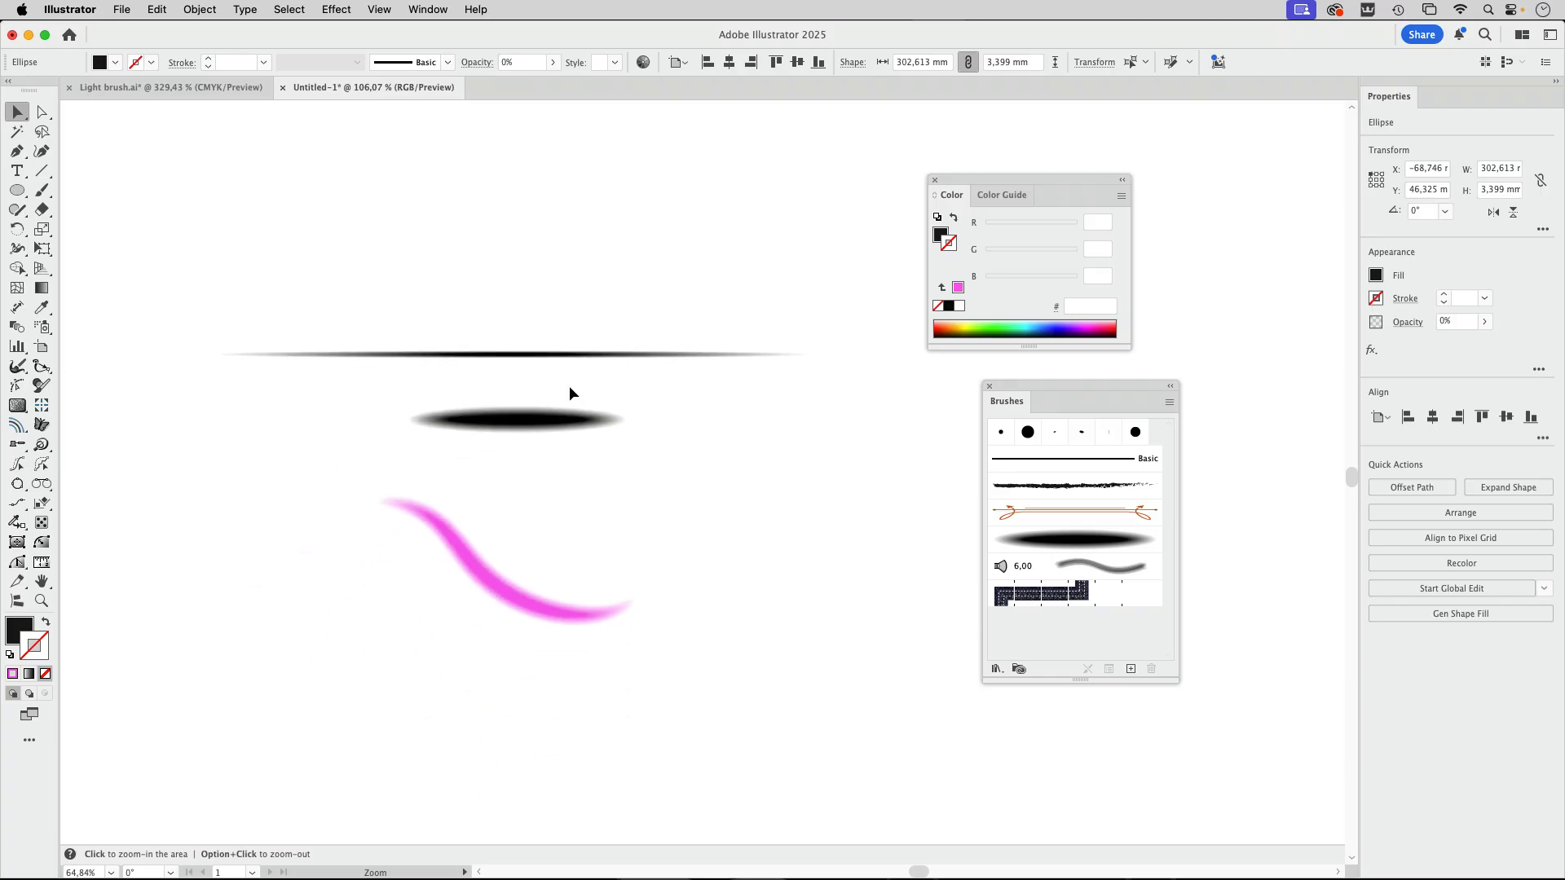
- Move the thin blend farther above the thick one and scale it proportionally to about 172 mm wide
drag(607, 419, 548, 533)
drag(500, 475, 524, 351)
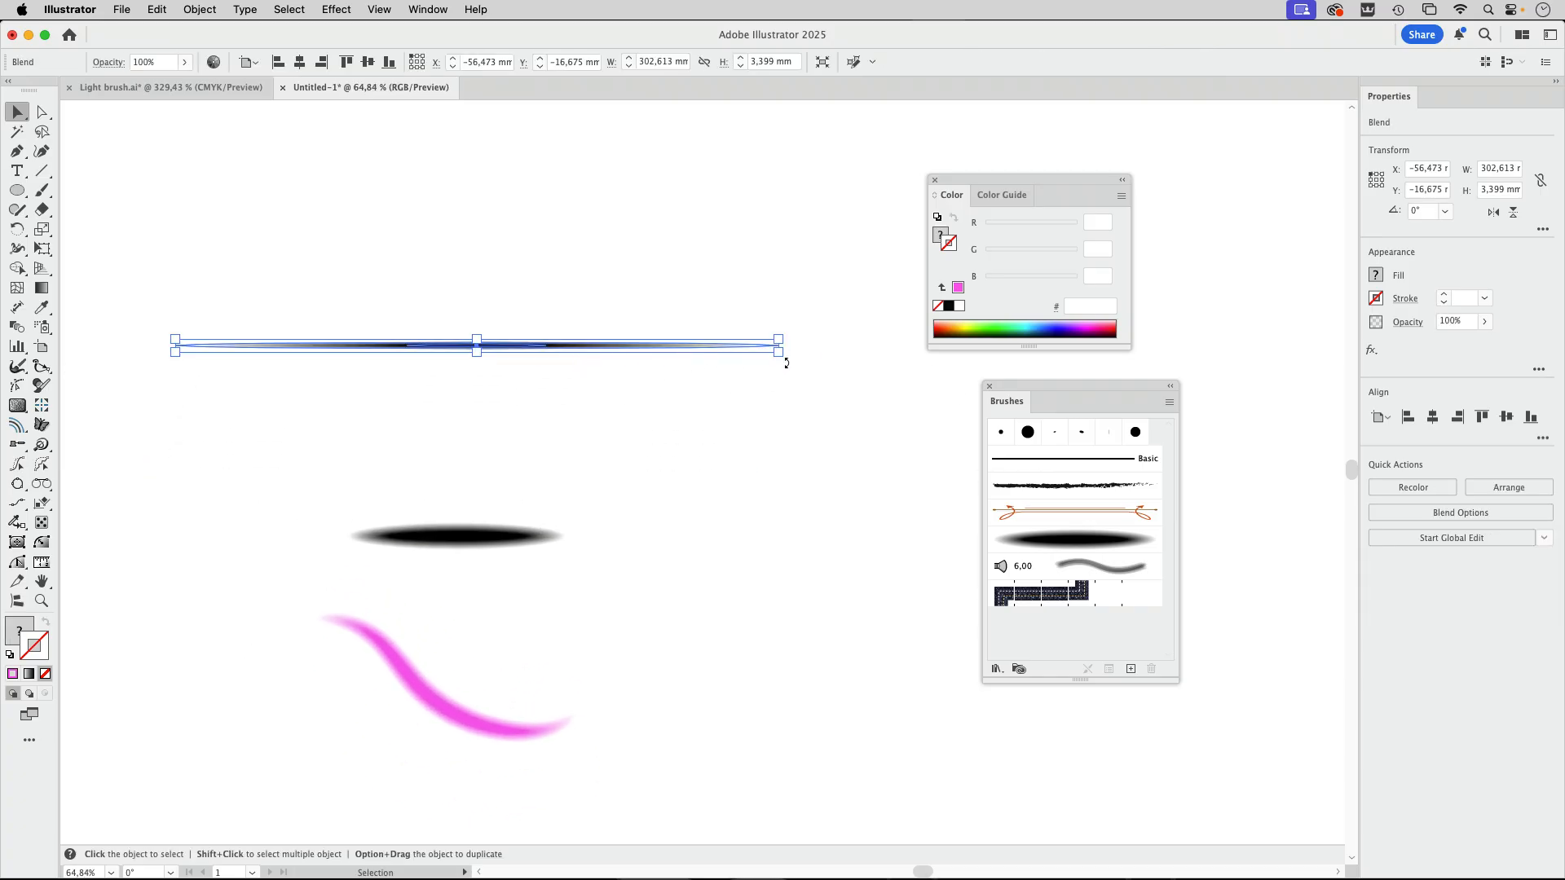
drag(778, 355, 648, 348)
- Set the thin blend's spacing to 8 specified steps
drag(301, 314, 652, 444)
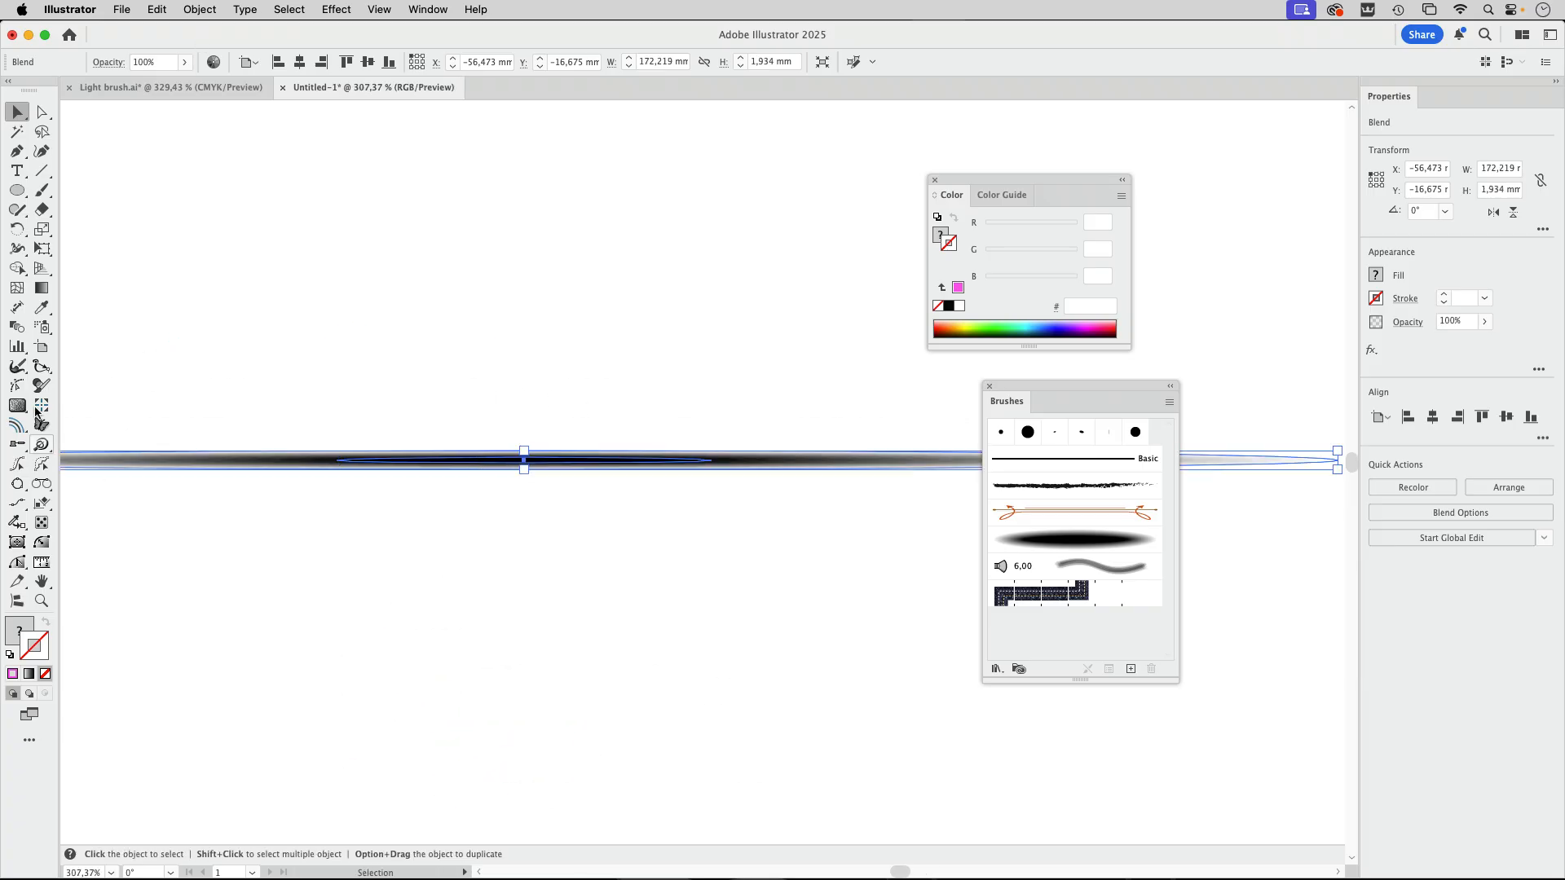
double_click(17, 327)
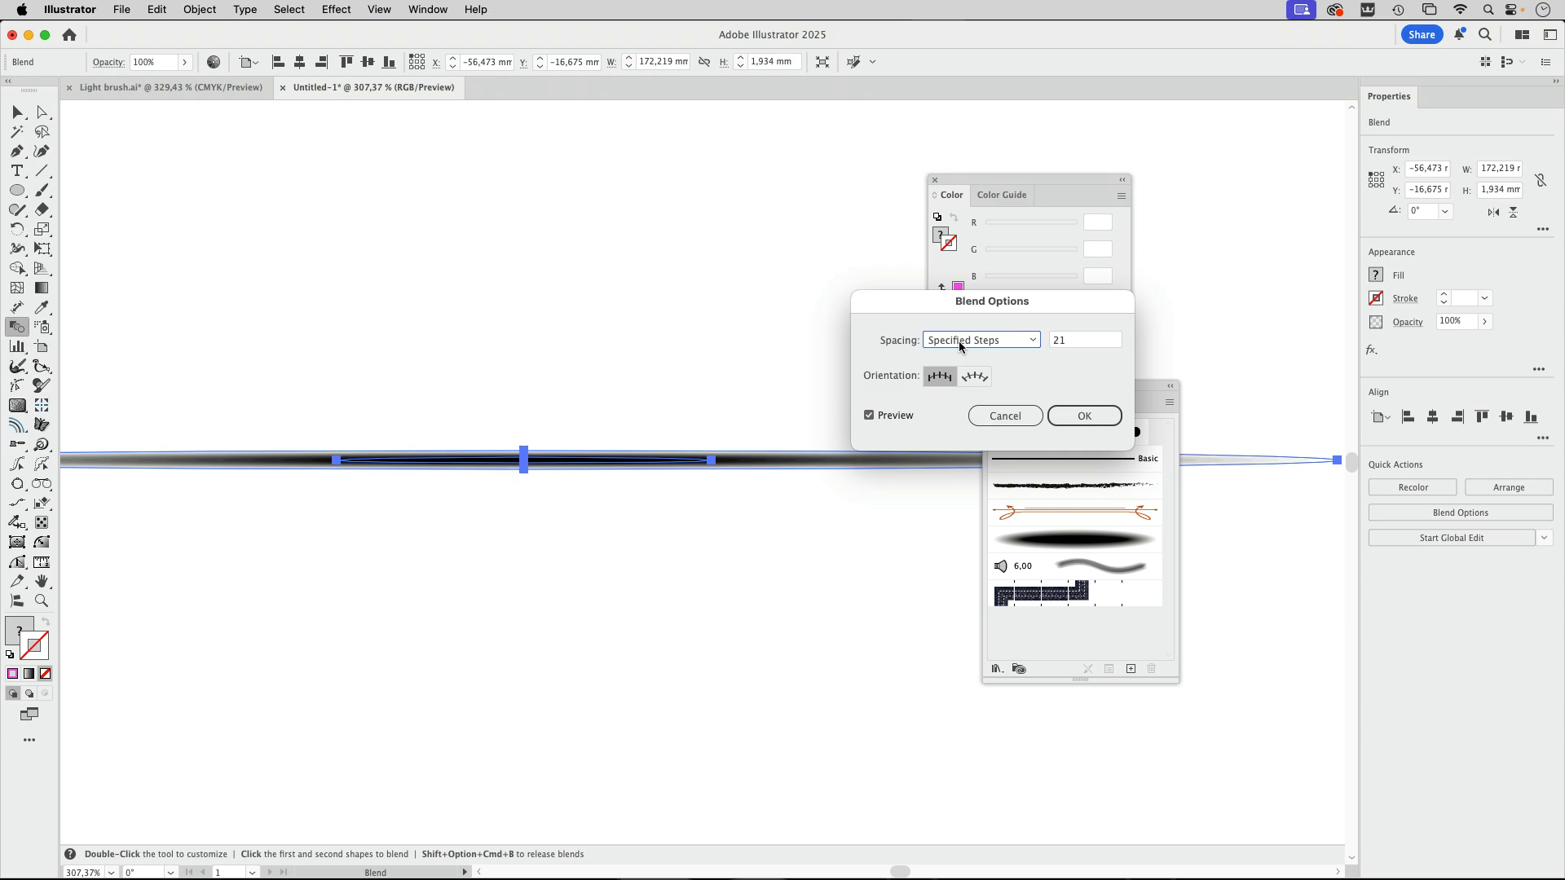
click(960, 341)
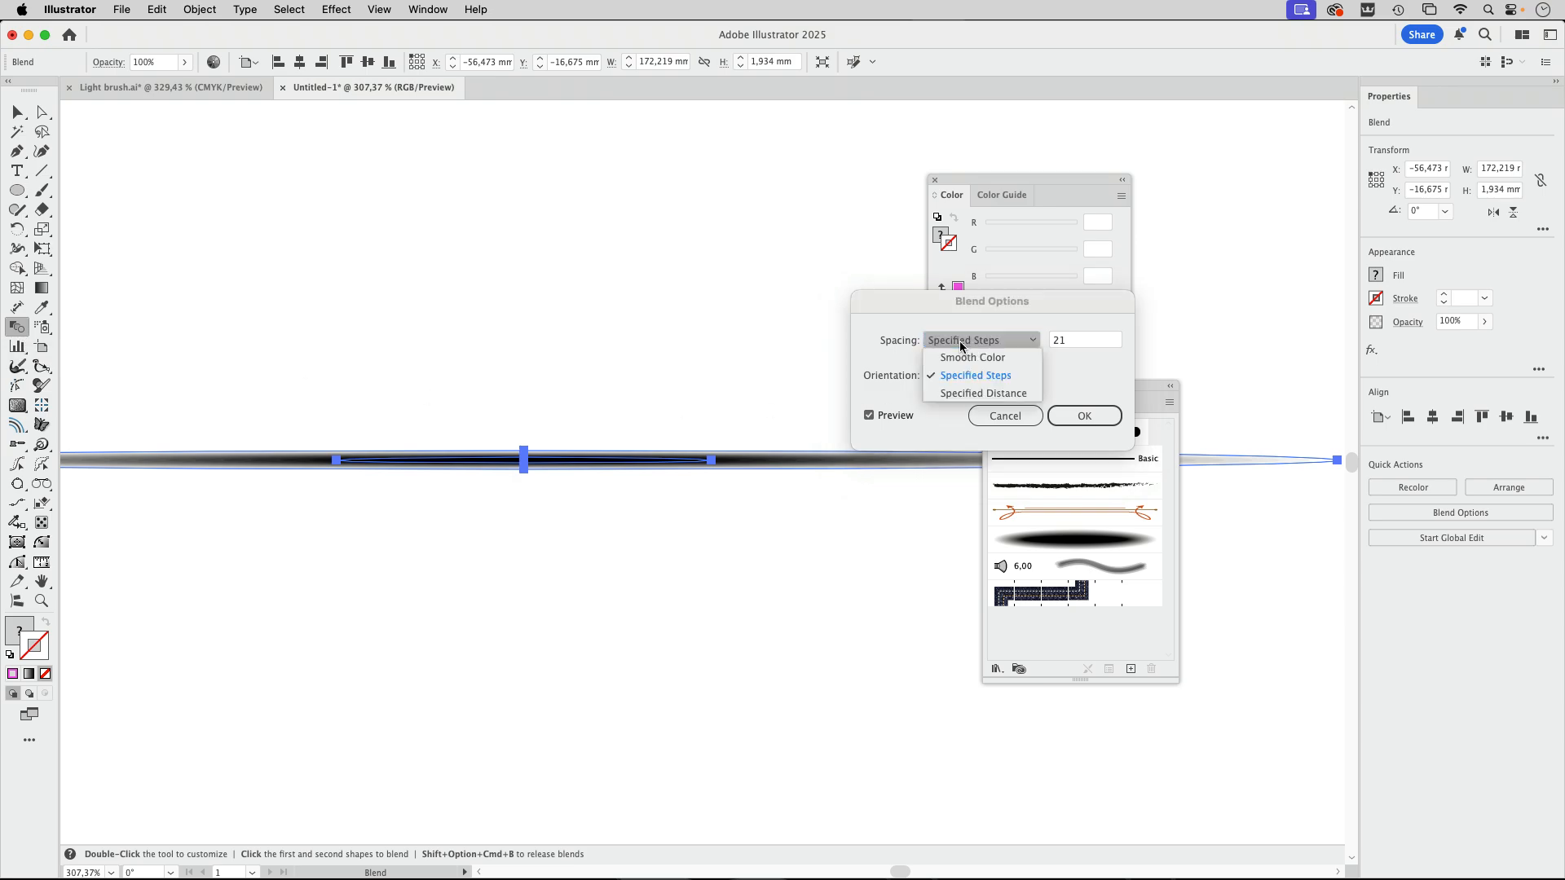
click(1071, 341)
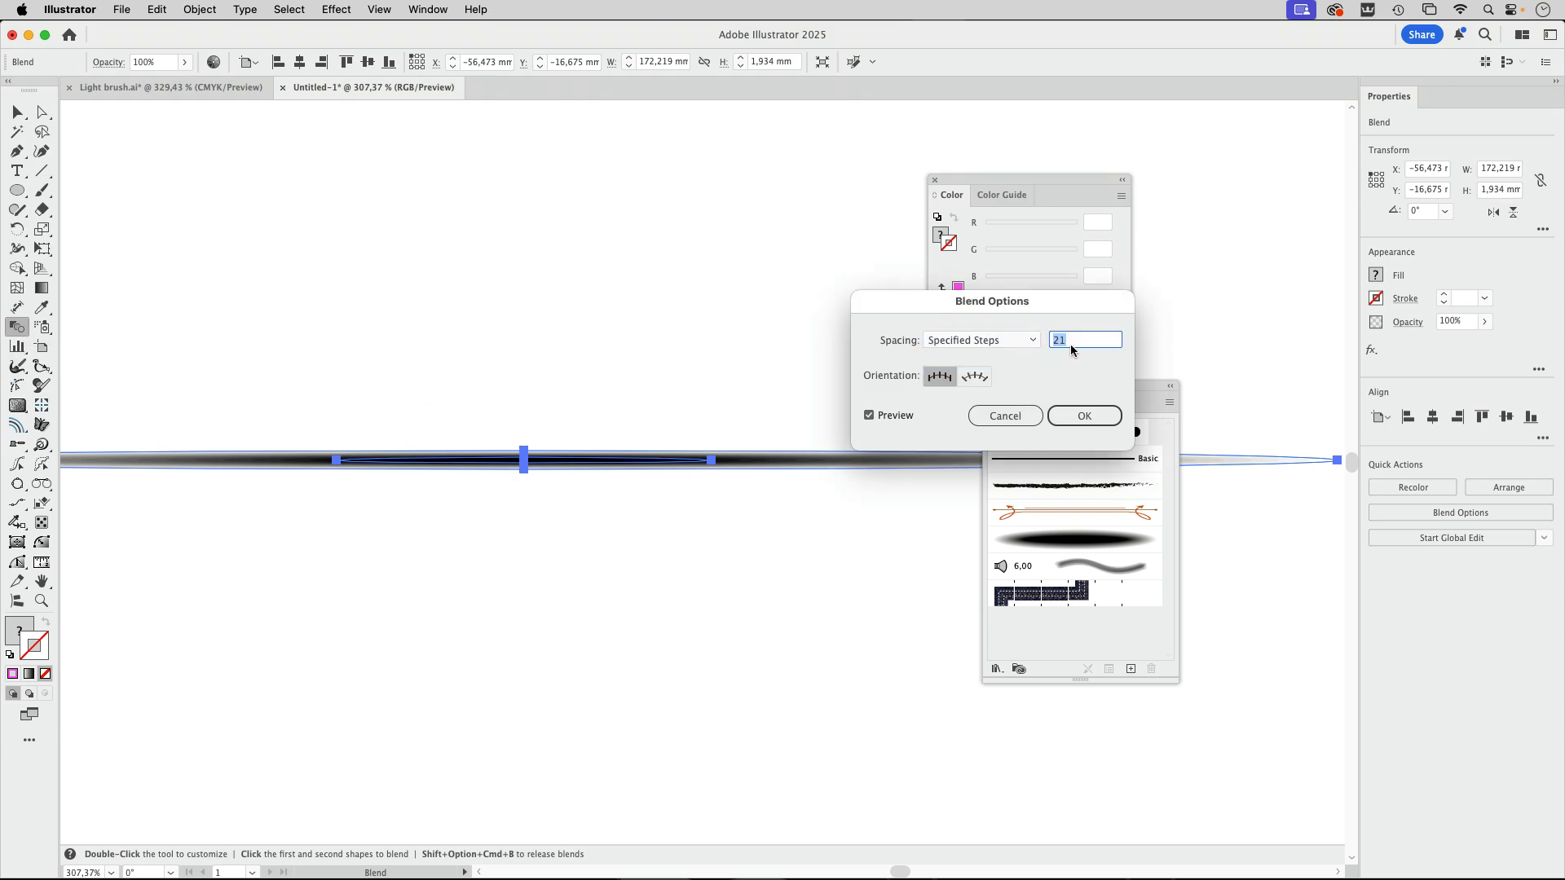
text(8)
key(Return)
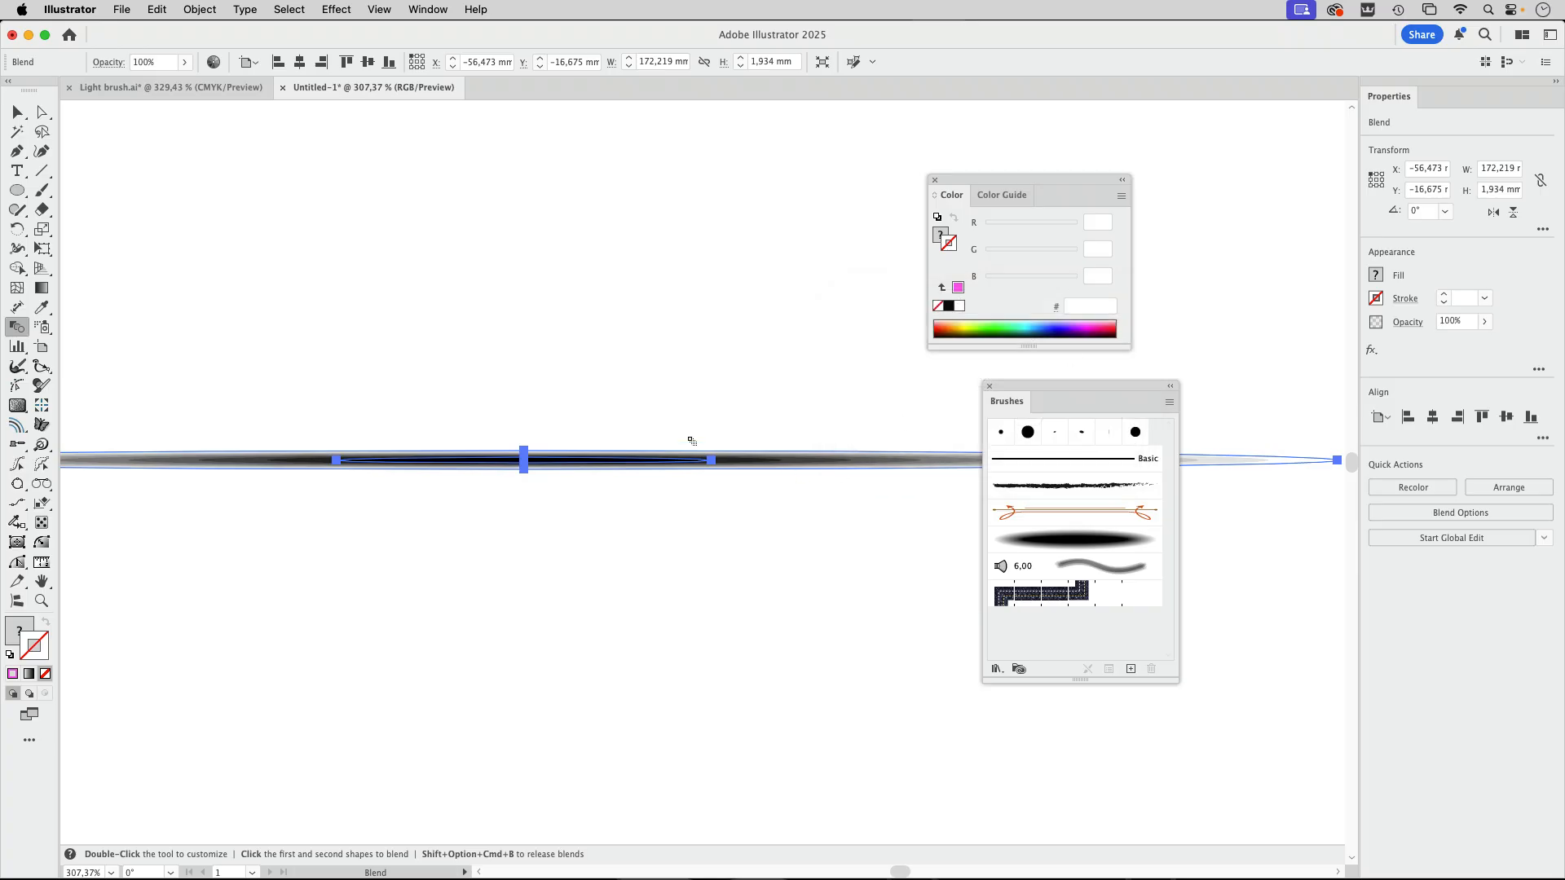
click(10, 117)
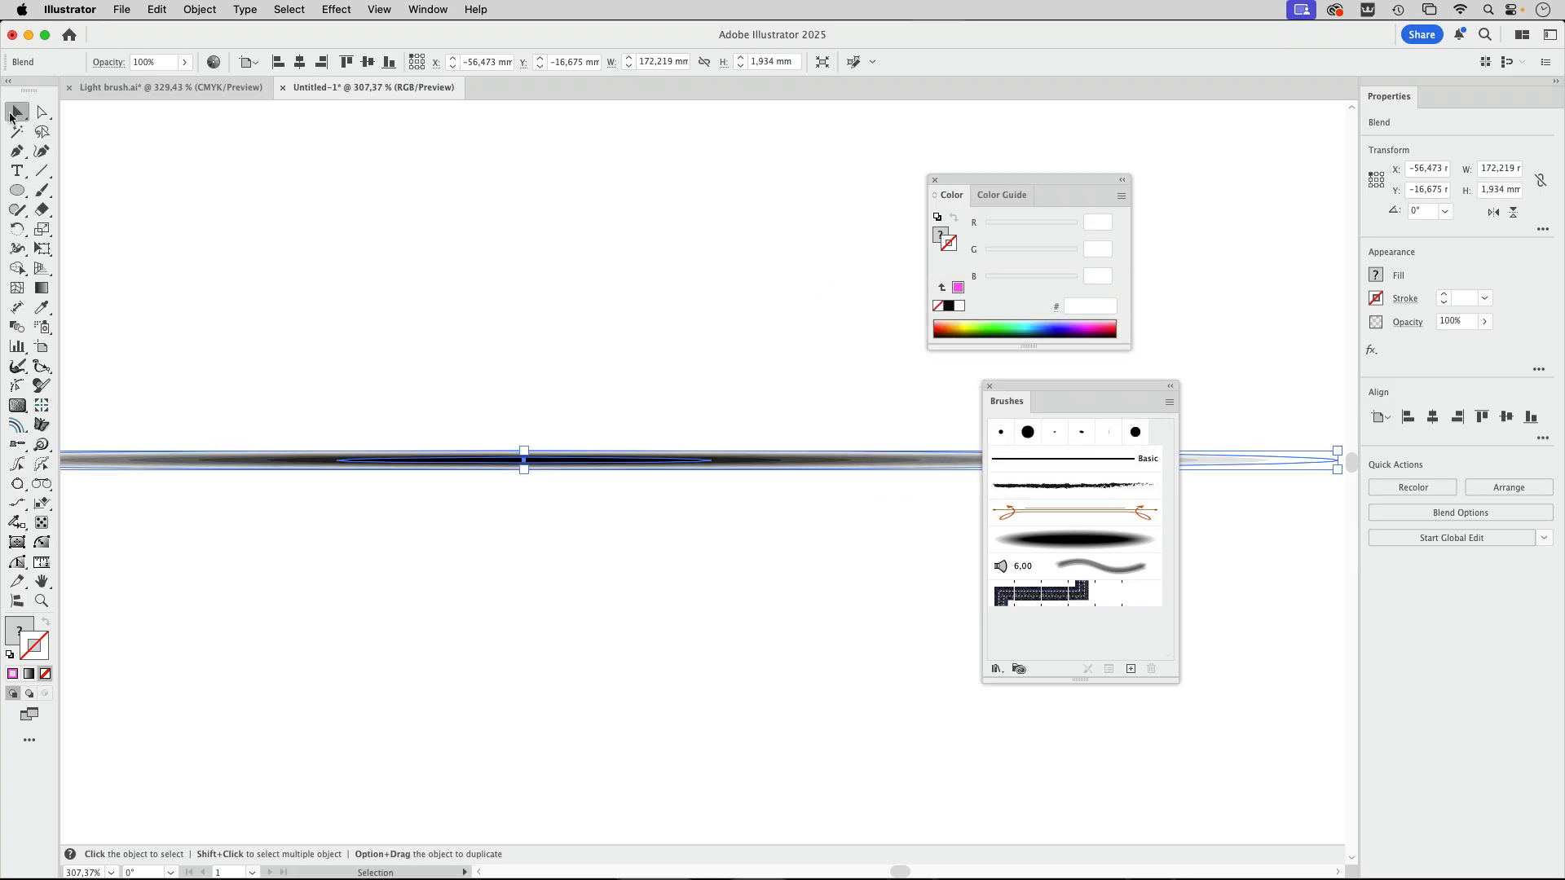
- Create a copy of the thin blend rotated 90° about its center to form a cross-shaped sparkle
key(super+minus)
key(super+minus)
key(super+minus)
key(super+minus)
key(super+minus)
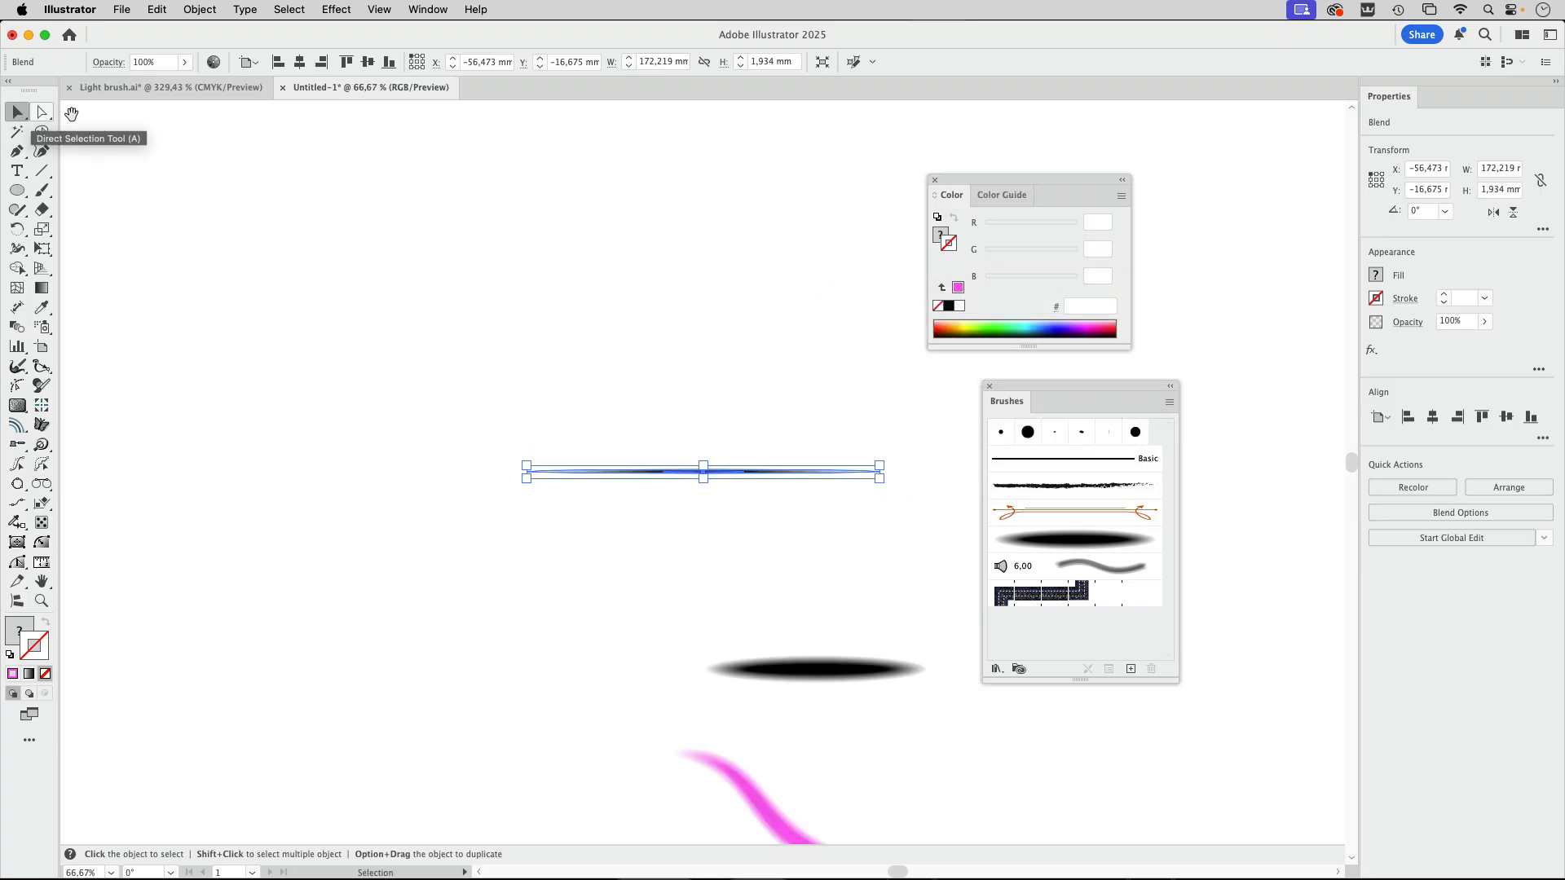
key(space)
drag(543, 328, 322, 247)
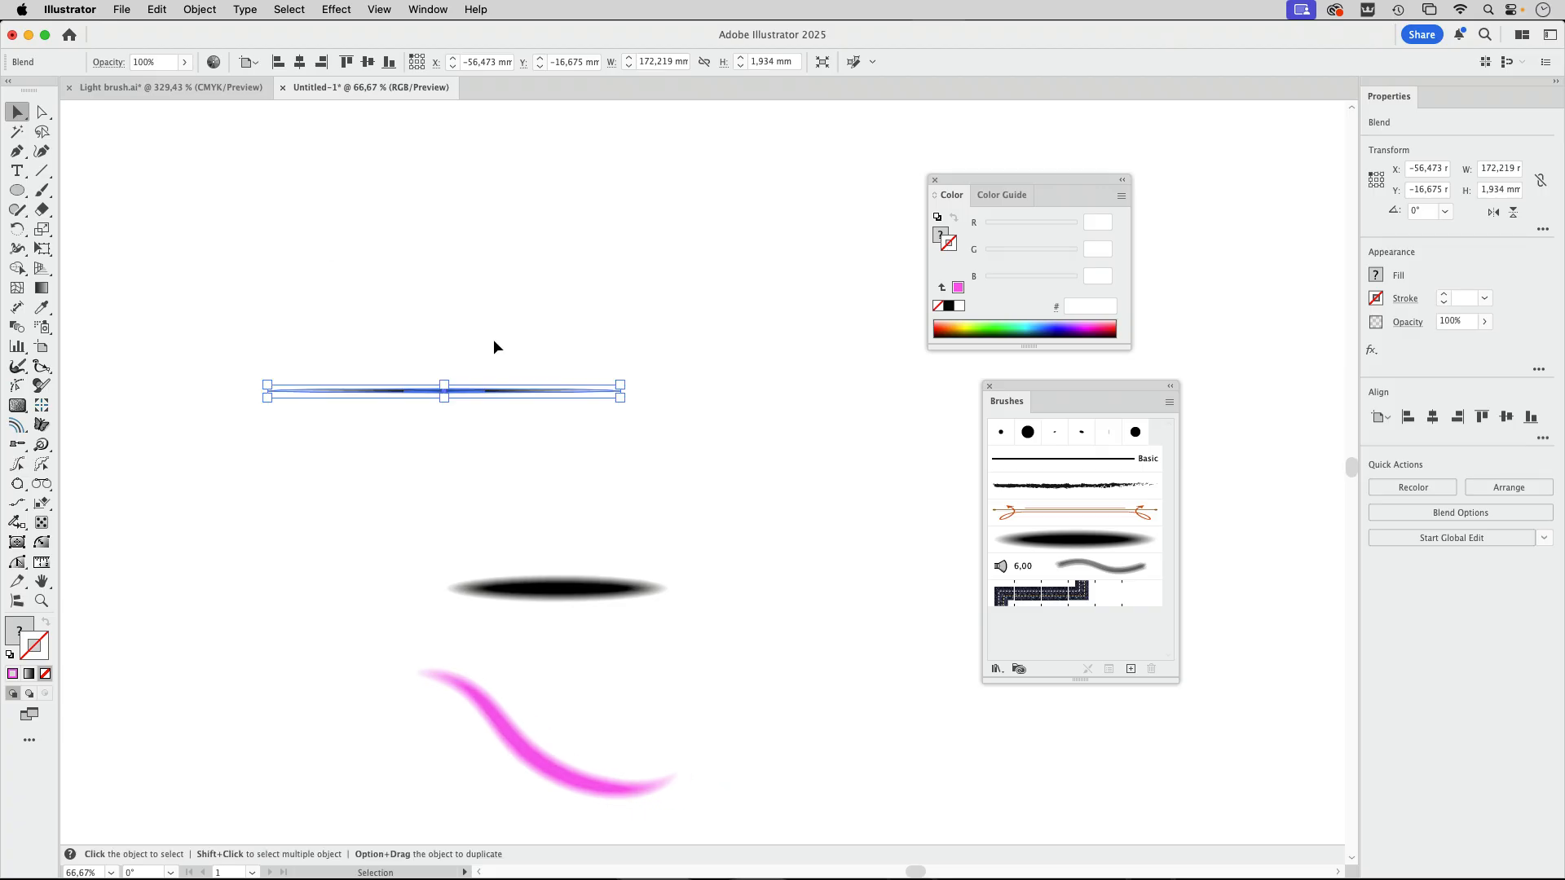
key(a)
key(v)
key(a)
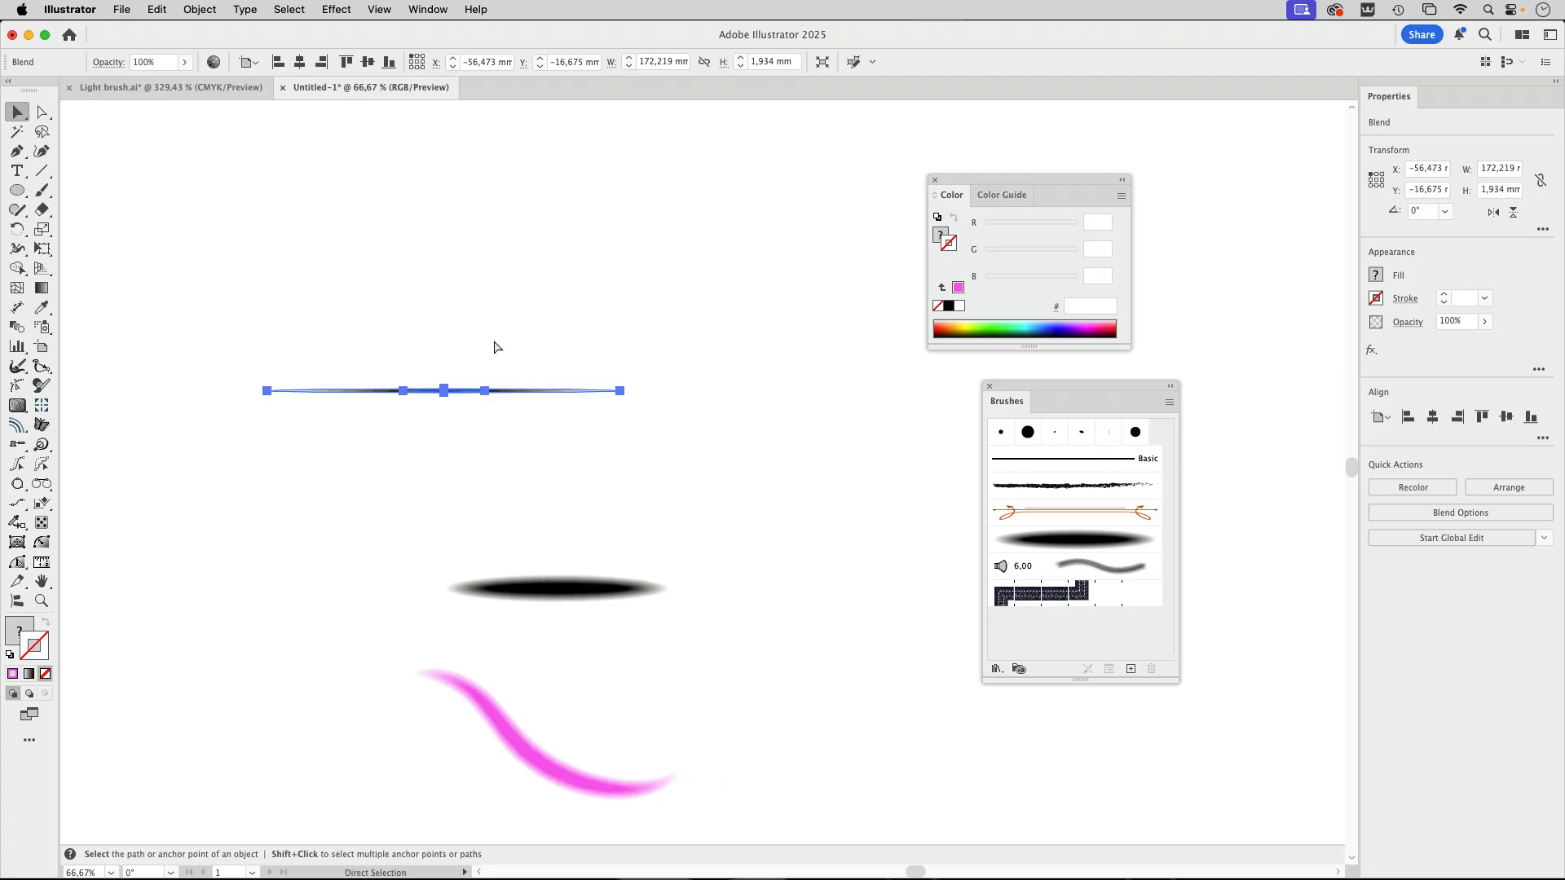
key(v)
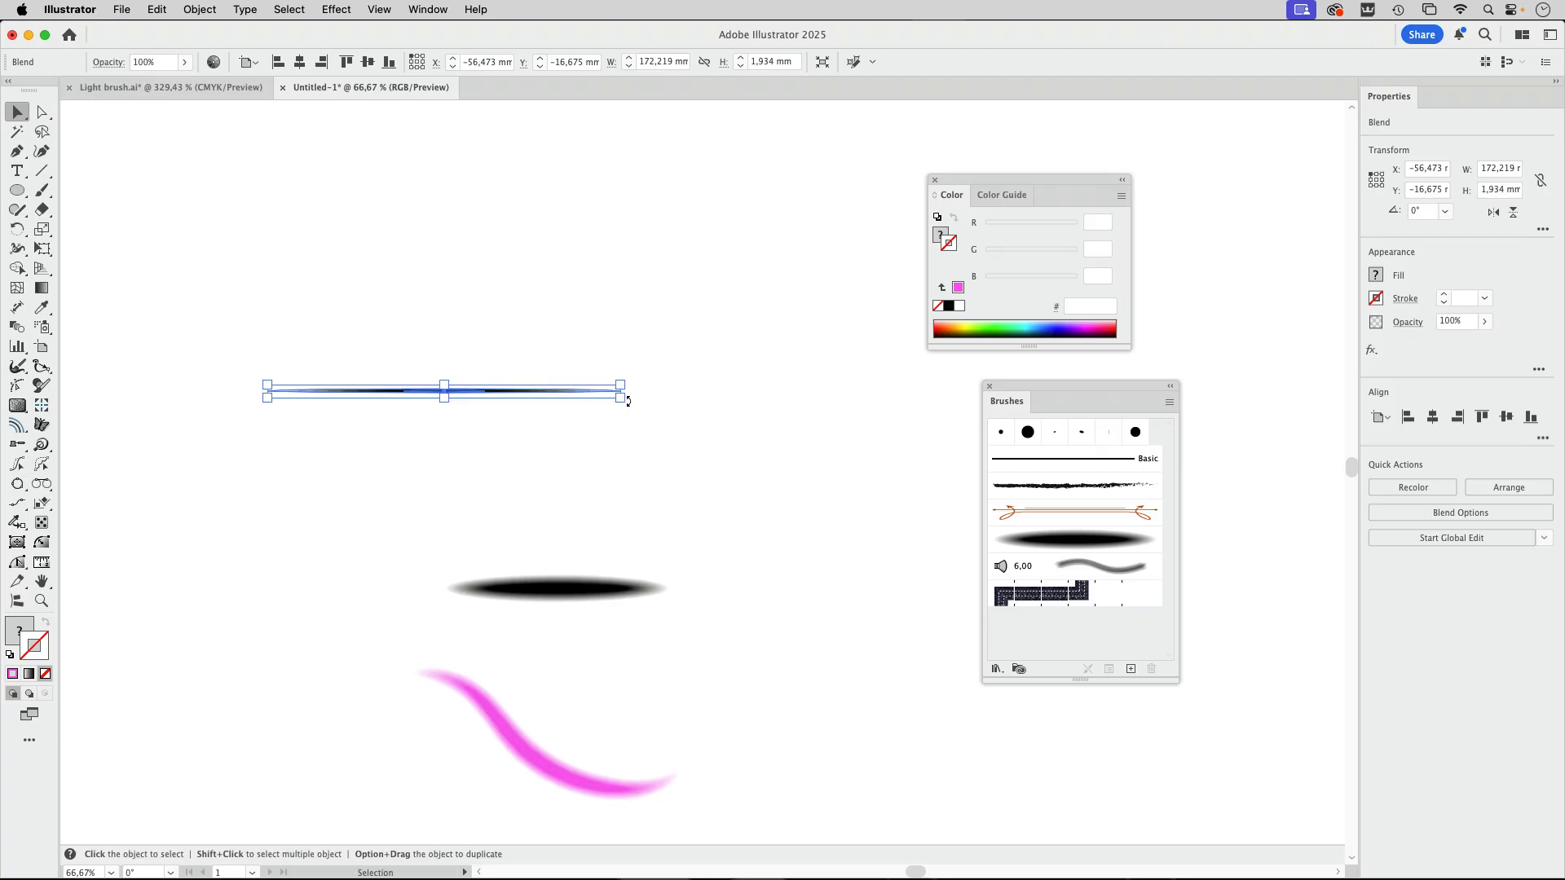
drag(630, 401, 478, 296)
click(614, 364)
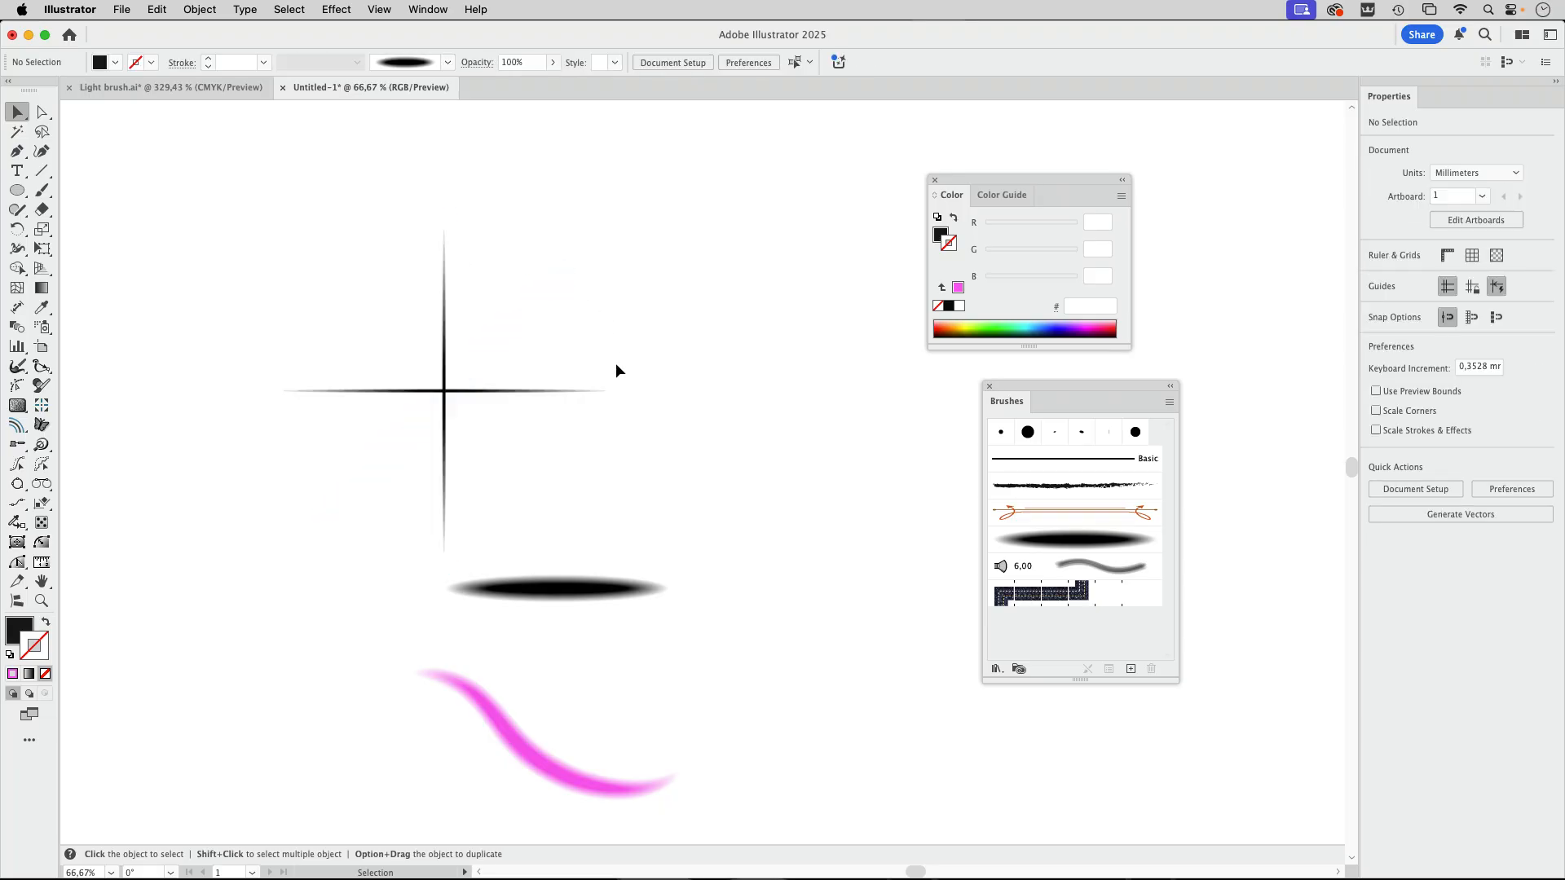
- Create a new Scatter Brush from both crossed blends
drag(393, 350, 549, 467)
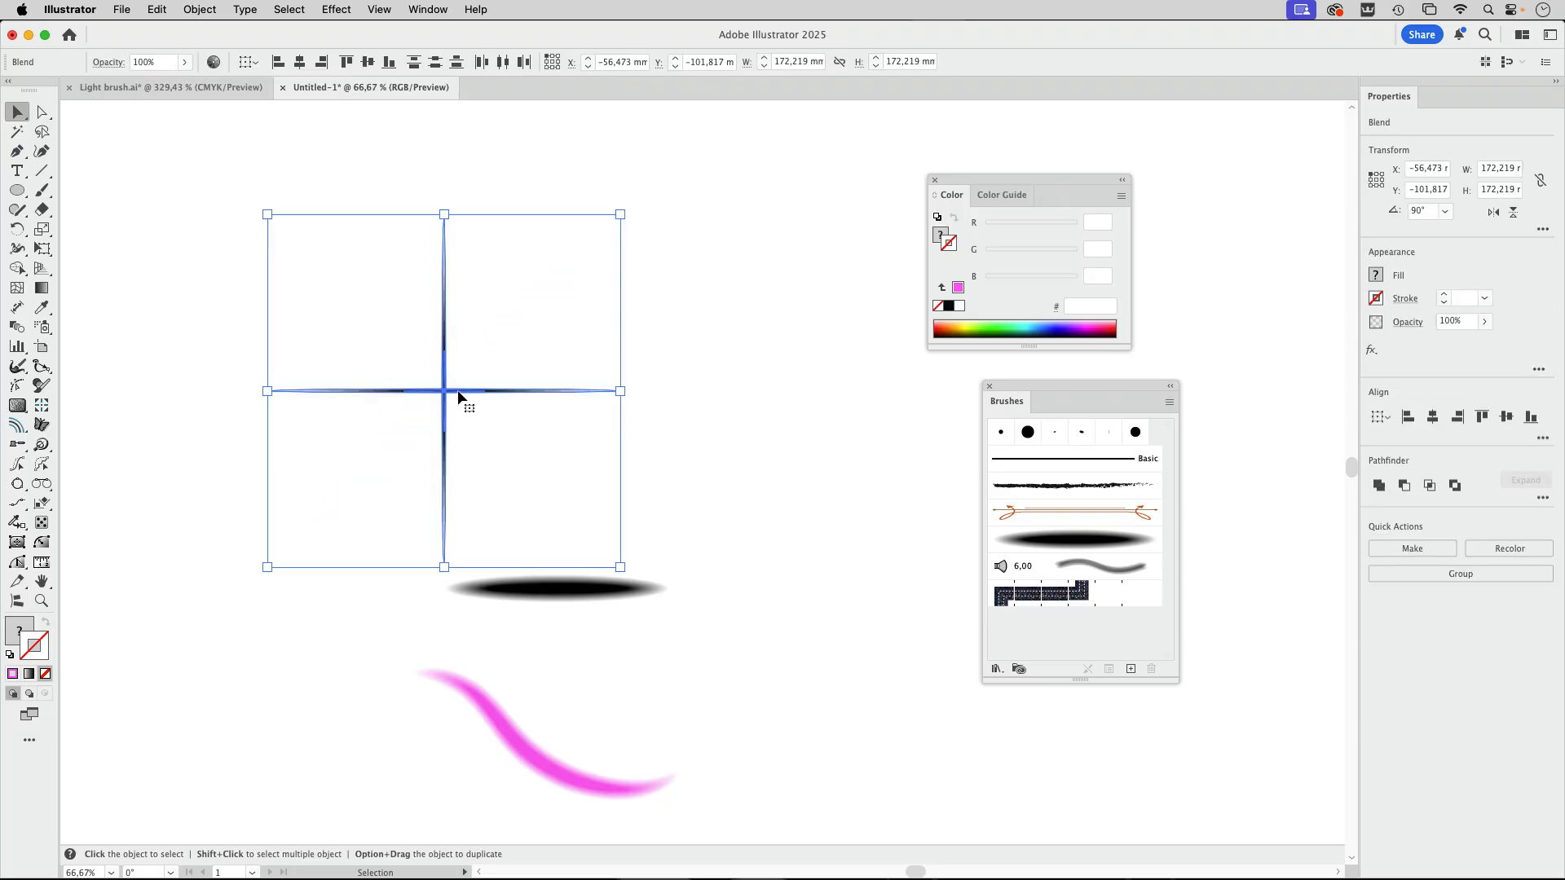
drag(458, 402, 1019, 653)
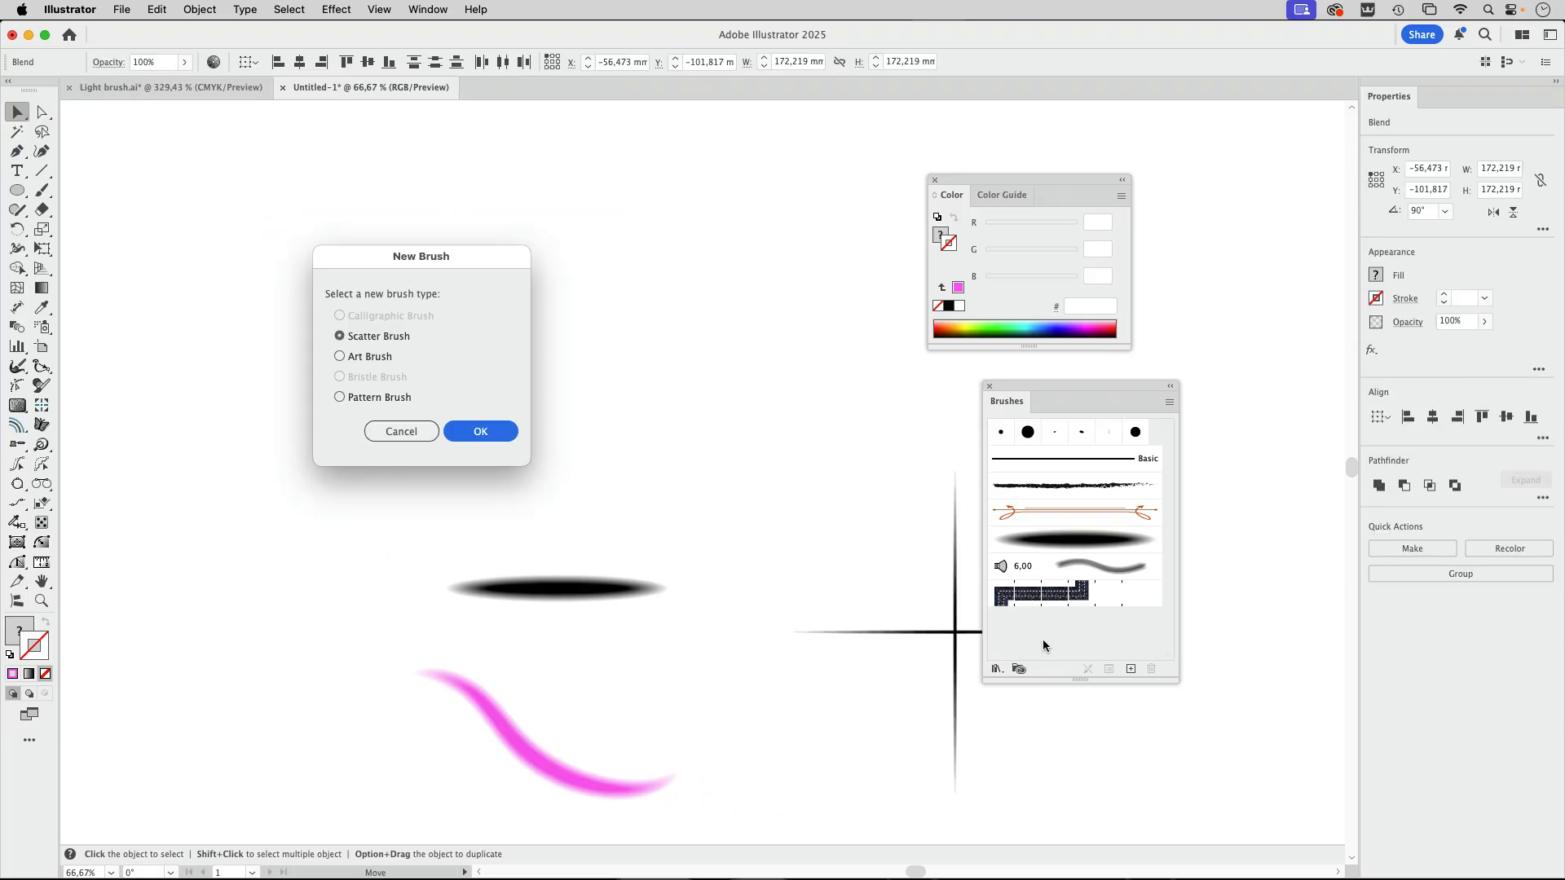
click(489, 434)
- Set the scatter brush's size, spacing and scatter to Random and its colorization method to Tints
click(635, 338)
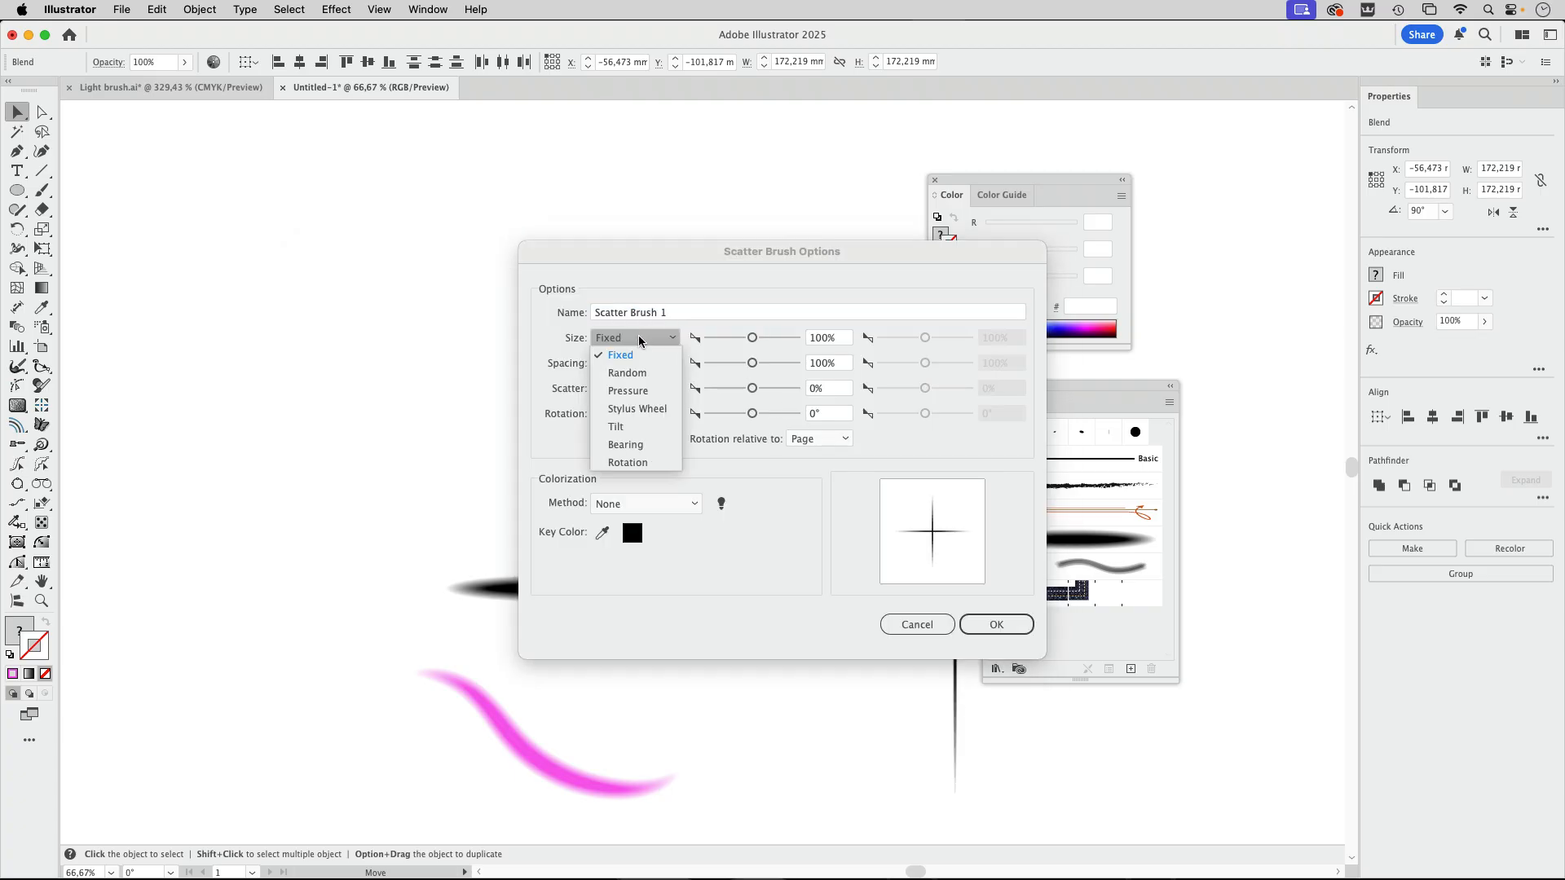
click(628, 372)
click(634, 363)
click(636, 398)
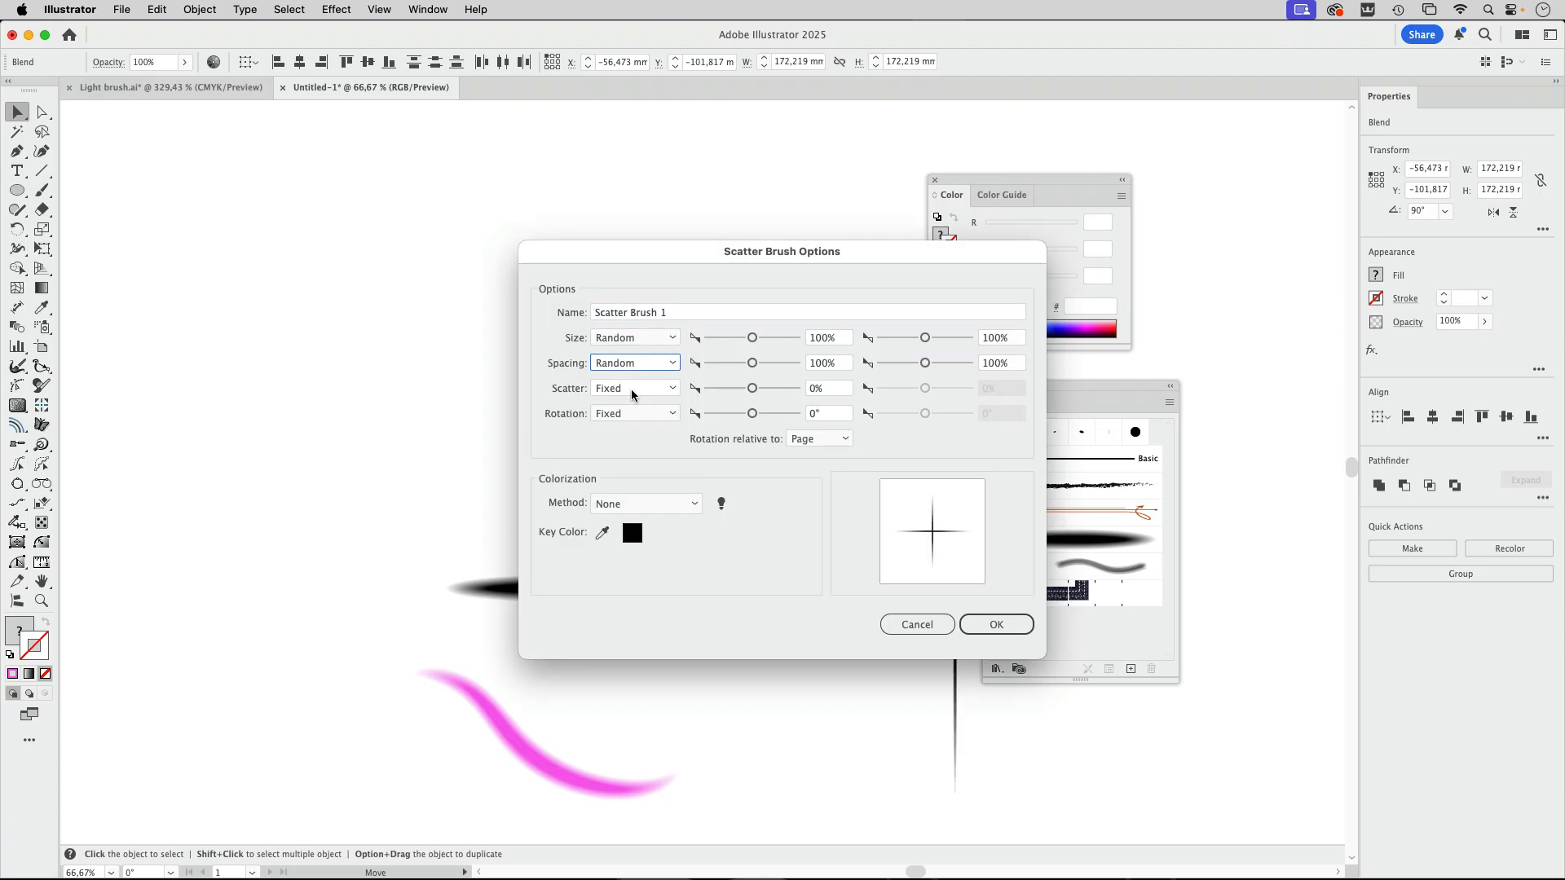
click(626, 388)
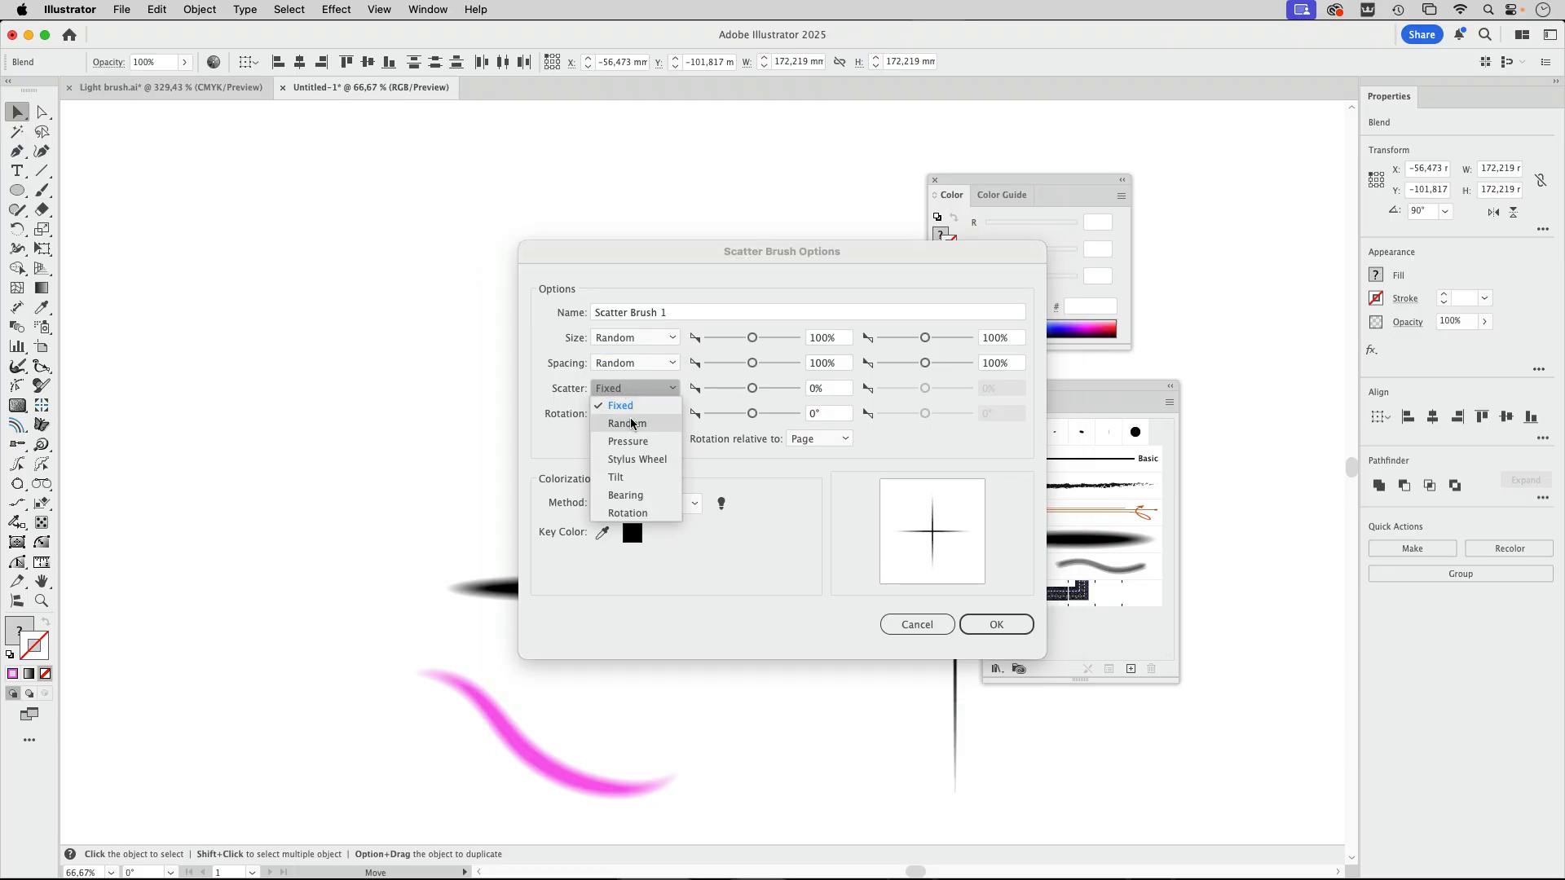
click(633, 414)
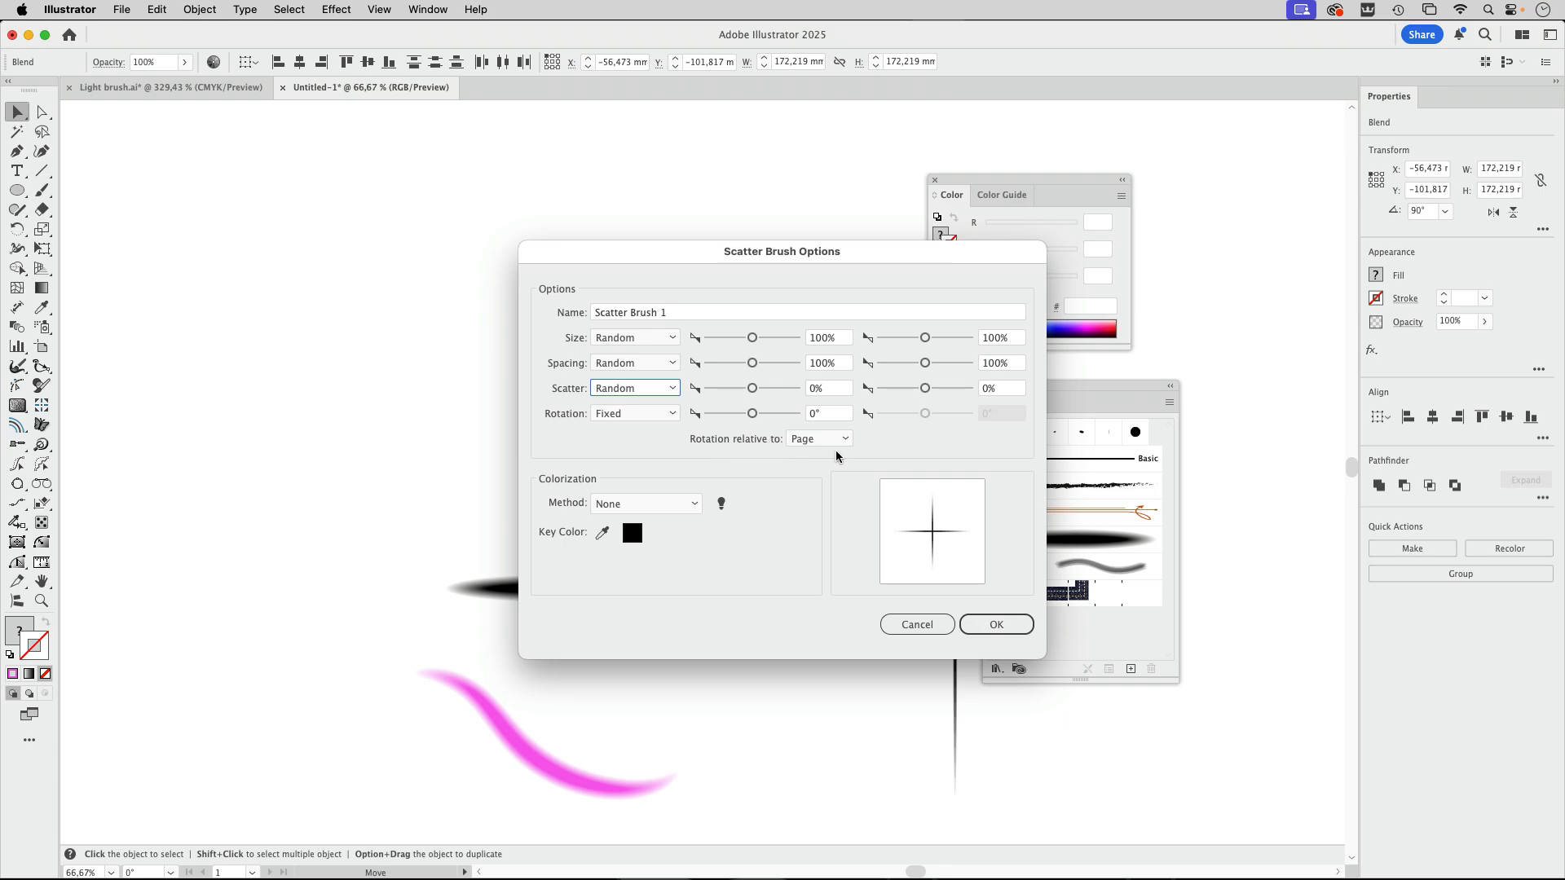
click(672, 500)
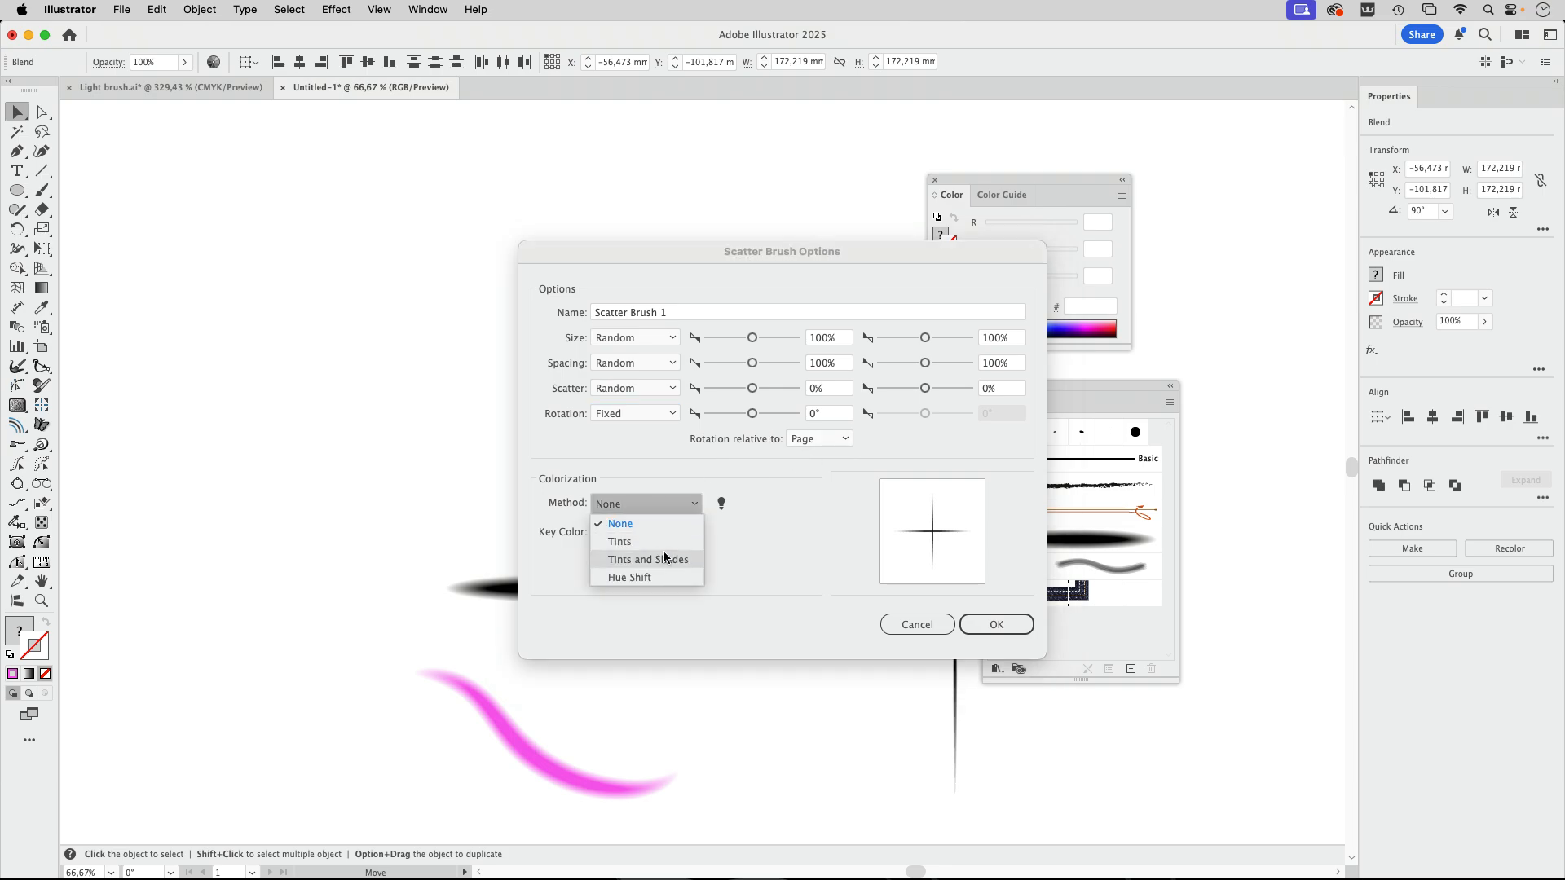
click(670, 540)
- Set the minimum size to 40%, the spacing range to 94%–657% and the scatter range to -493%–448%, and accept the brush
drag(752, 338, 723, 340)
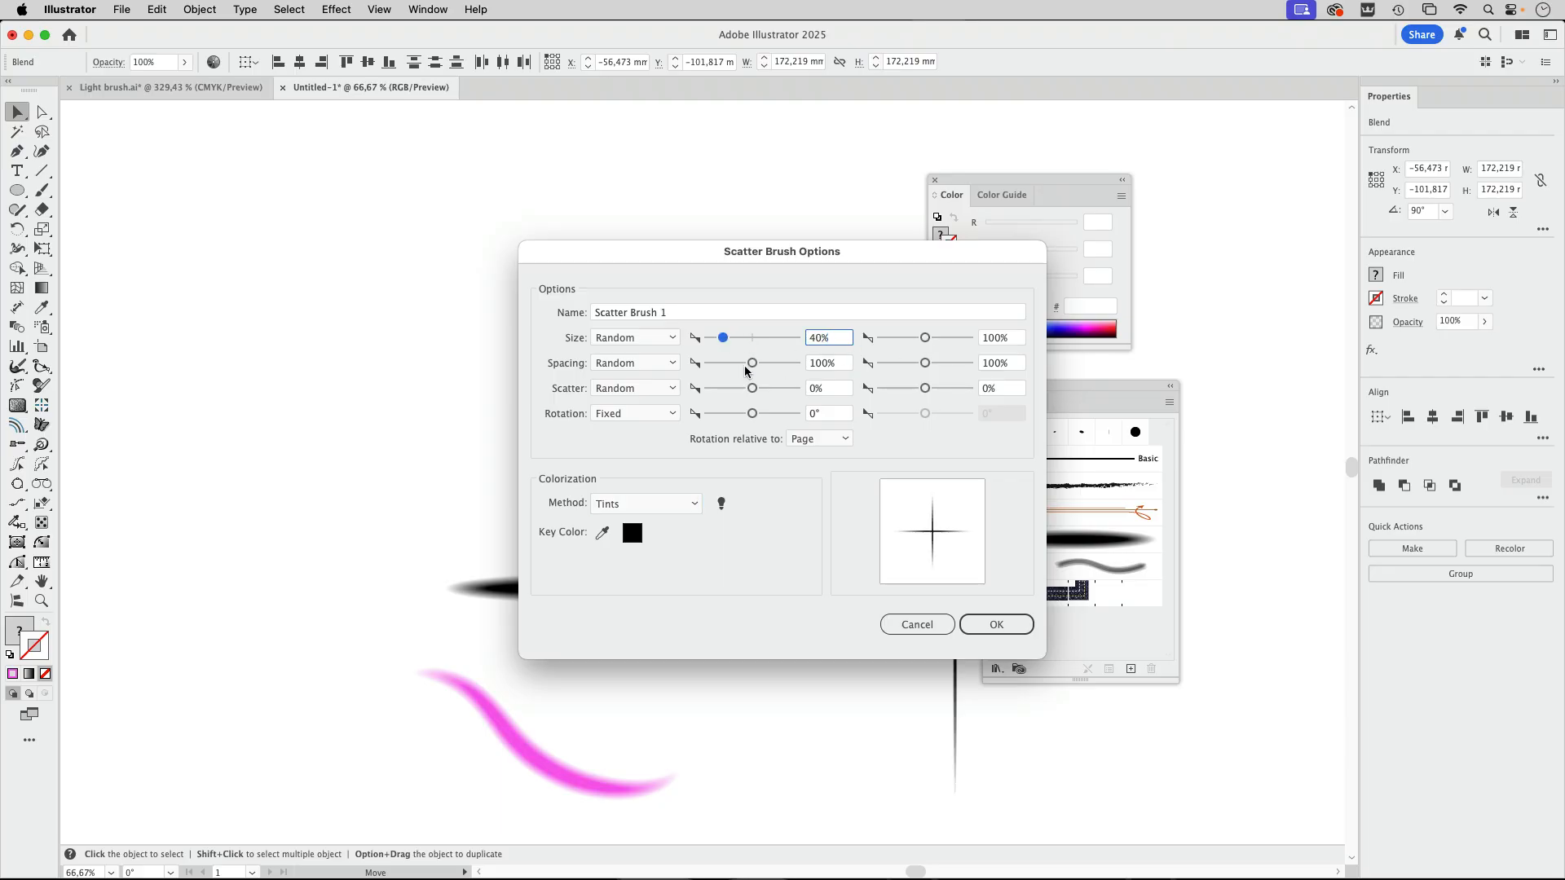
drag(752, 364, 750, 364)
drag(932, 367, 957, 367)
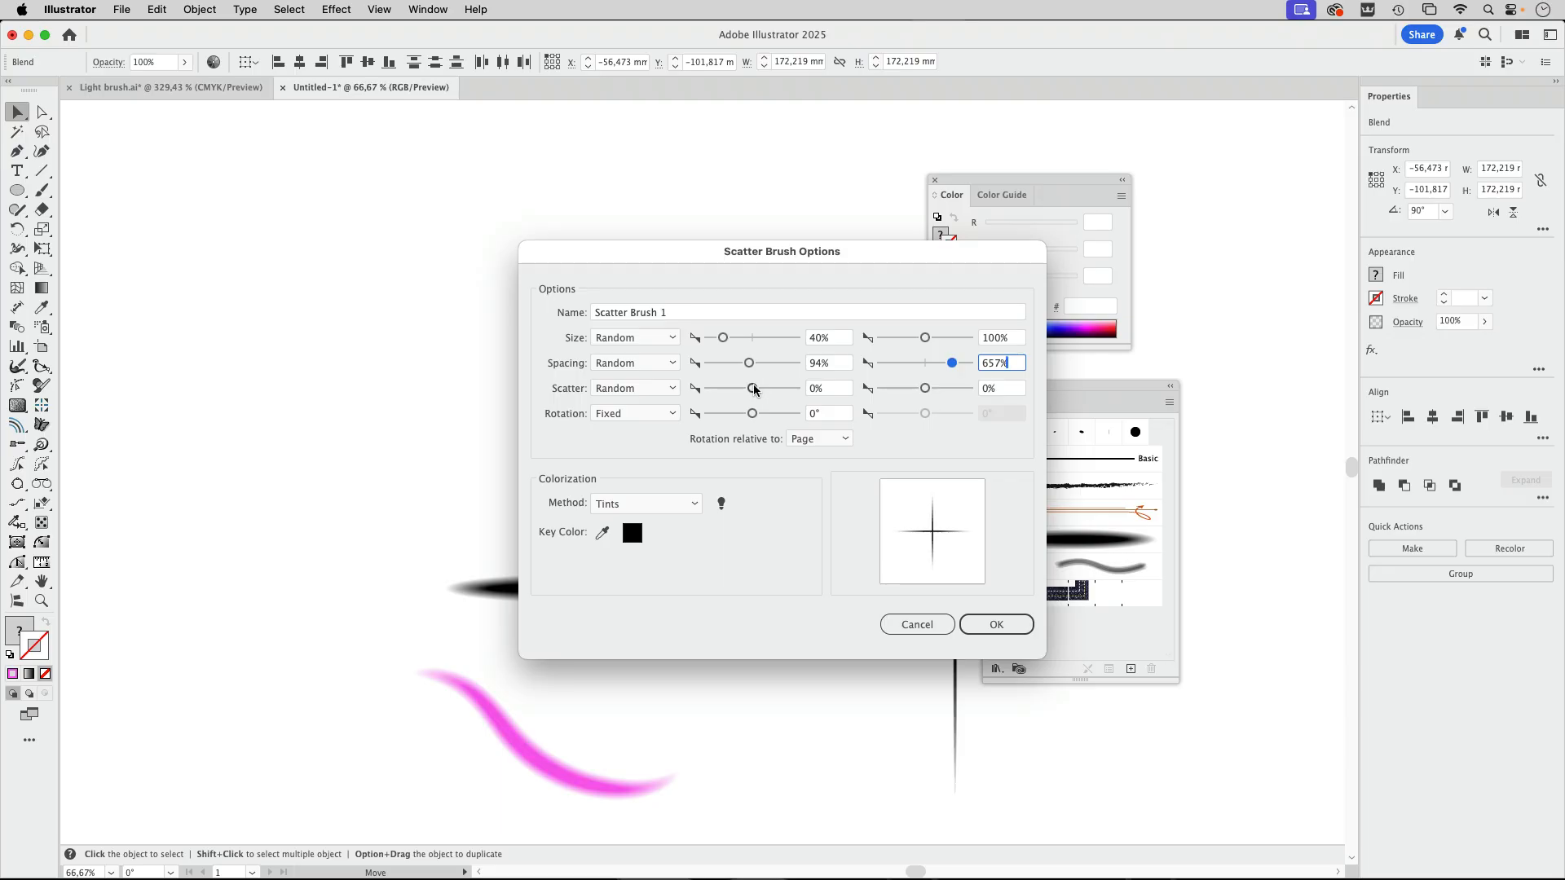
drag(754, 389, 742, 396)
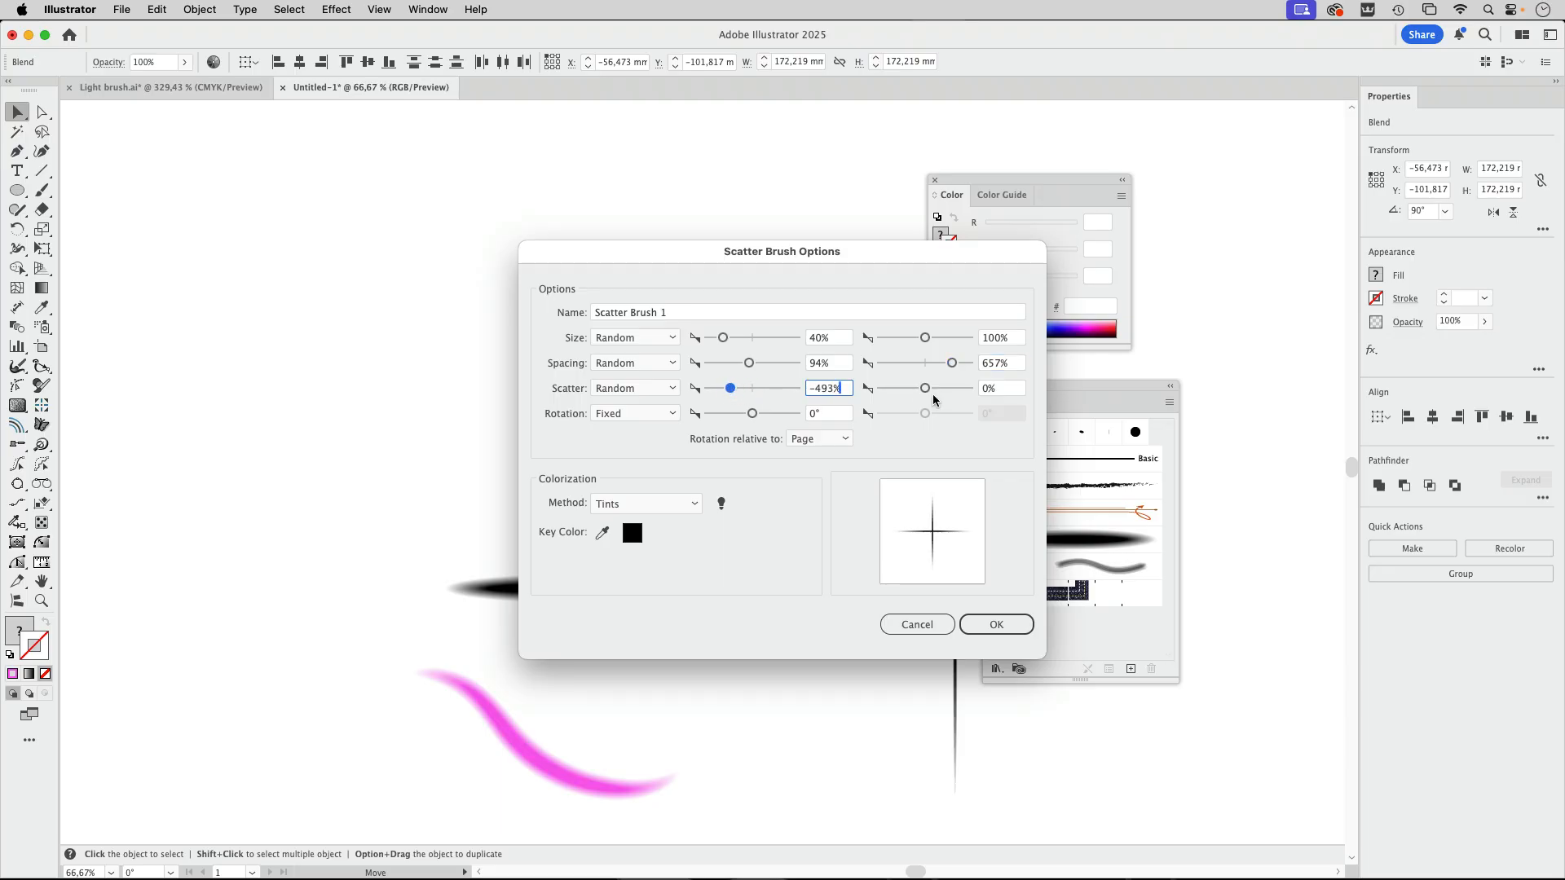
drag(934, 394, 947, 392)
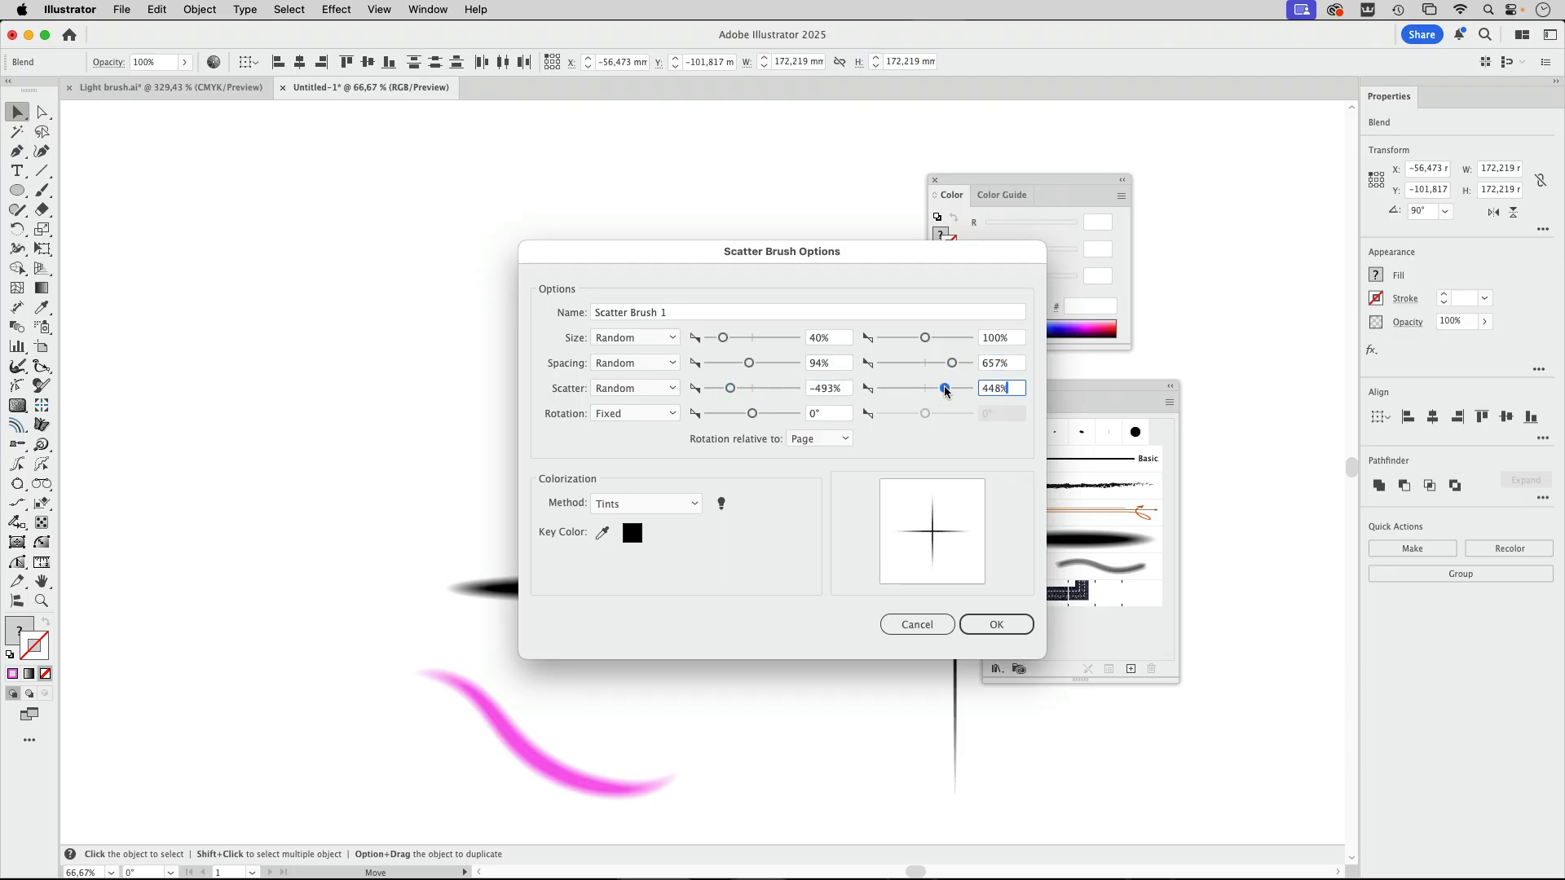
click(994, 624)
- Draw a rectangle about 962 × 1007 mm beside the artwork and fill it with dark blue #200073
scroll(643, 409, down, 4)
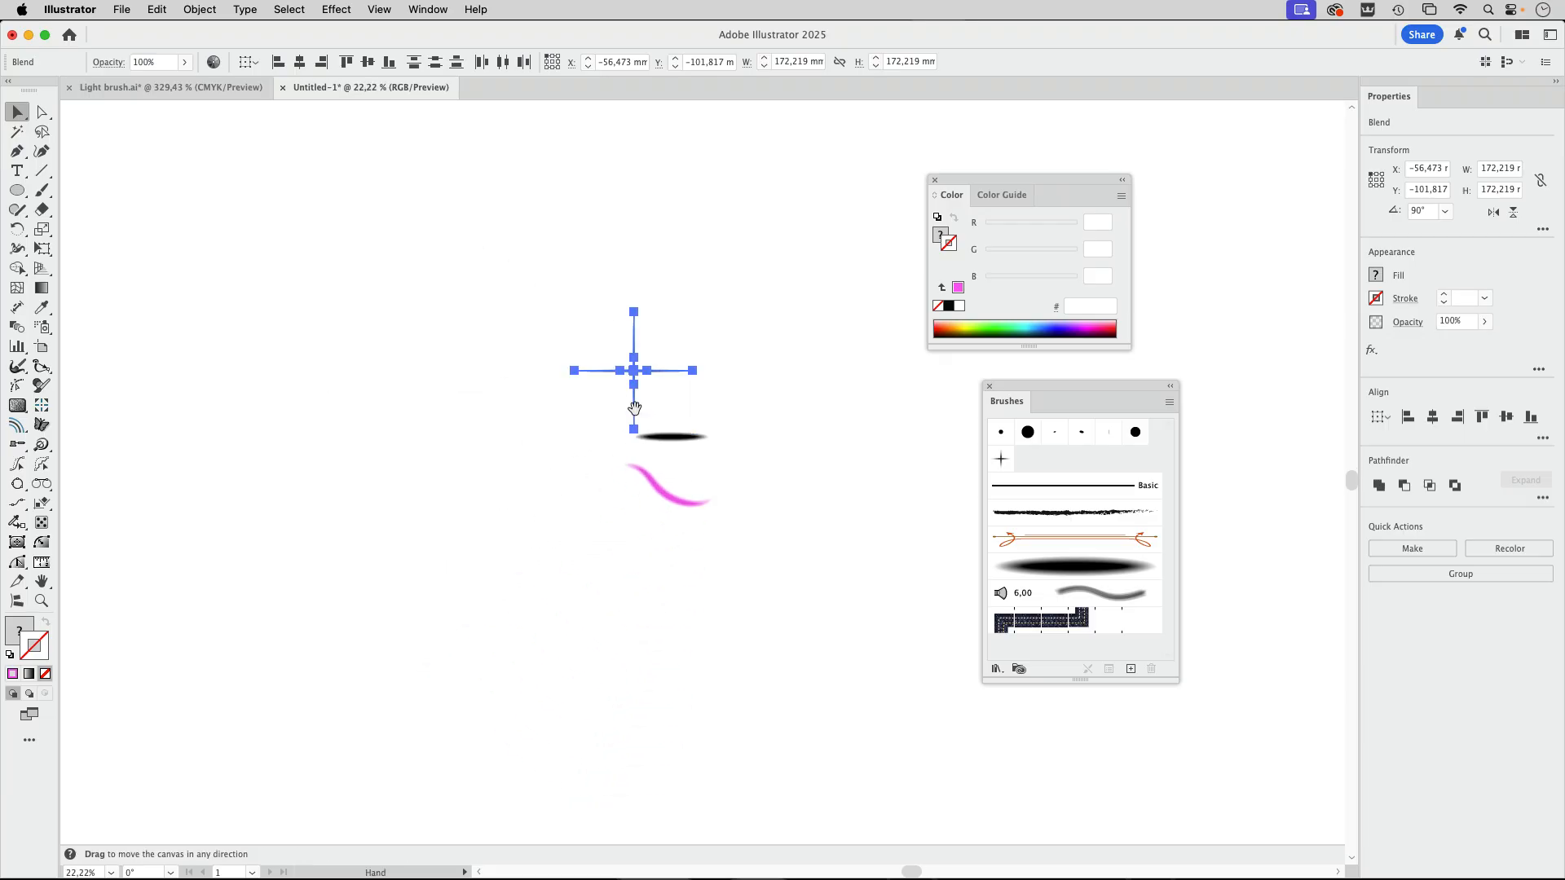
mouse_move(635, 412)
mouse_down()
mouse_move(177, 402)
mouse_move(38, 365)
mouse_up()
drag(17, 190, 71, 190)
drag(345, 126, 1001, 812)
click(942, 236)
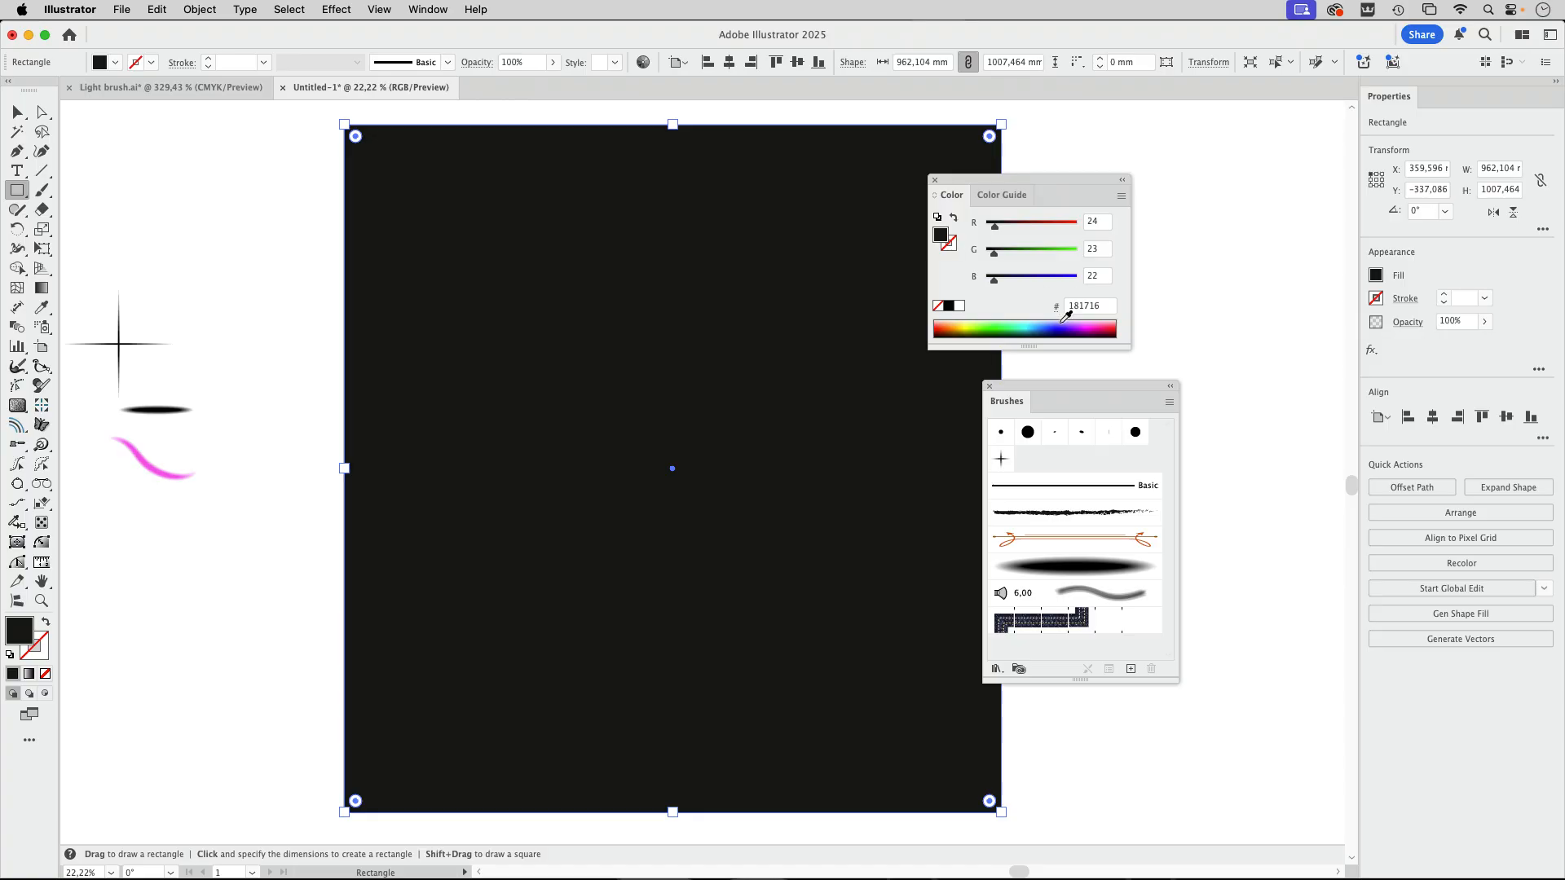
click(1065, 325)
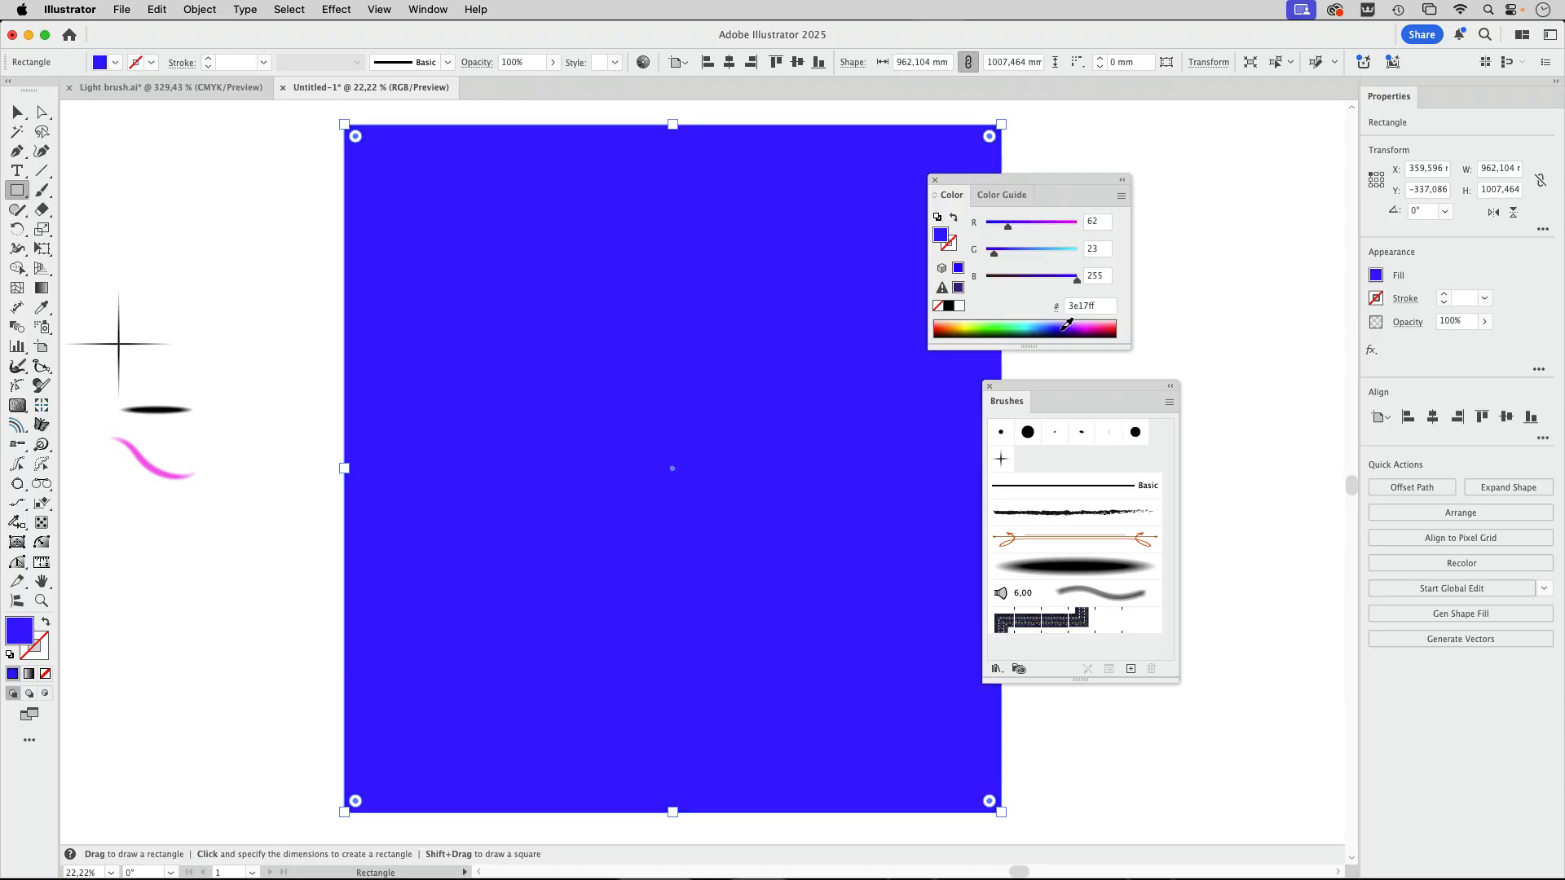
click(1066, 326)
click(1068, 325)
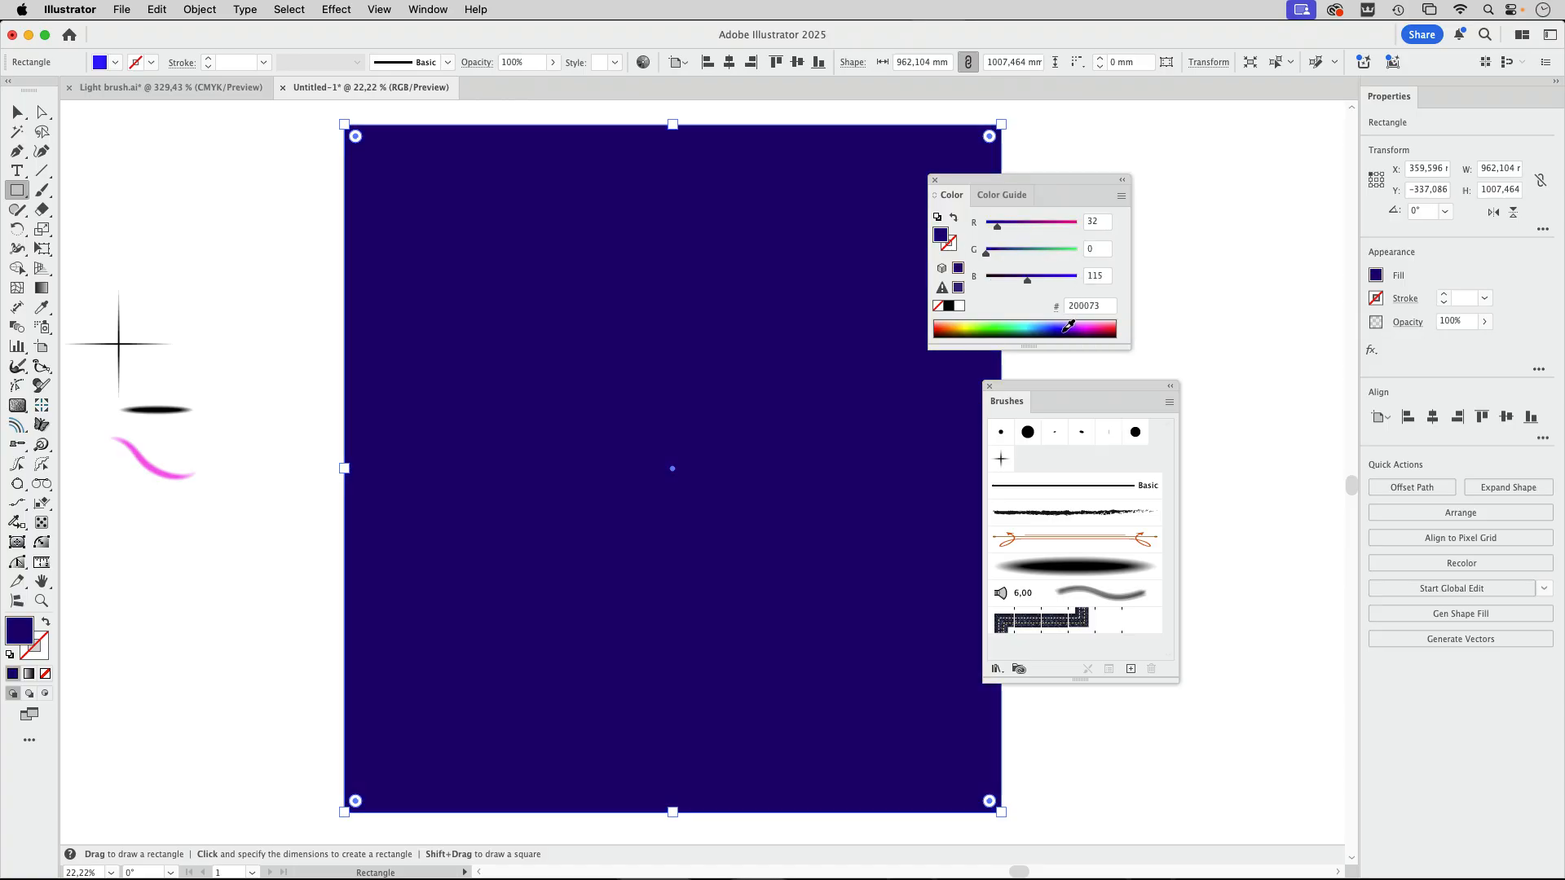
- Paint an S-shaped stroke about 527 × 850 mm down the dark blue rectangle with the sparkle scatter brush
click(17, 111)
click(149, 192)
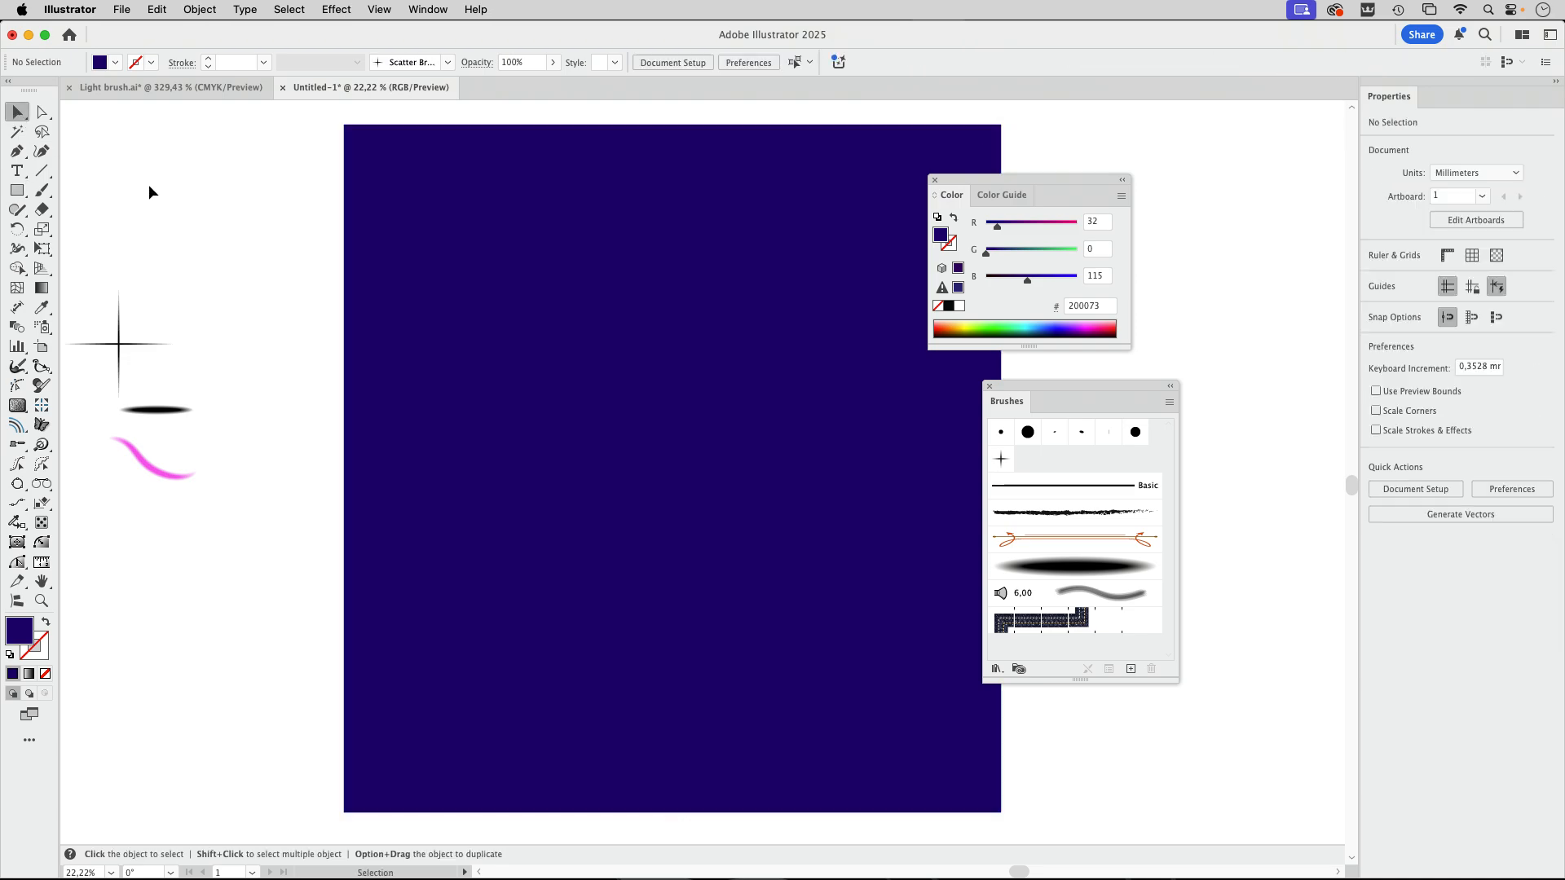
click(42, 191)
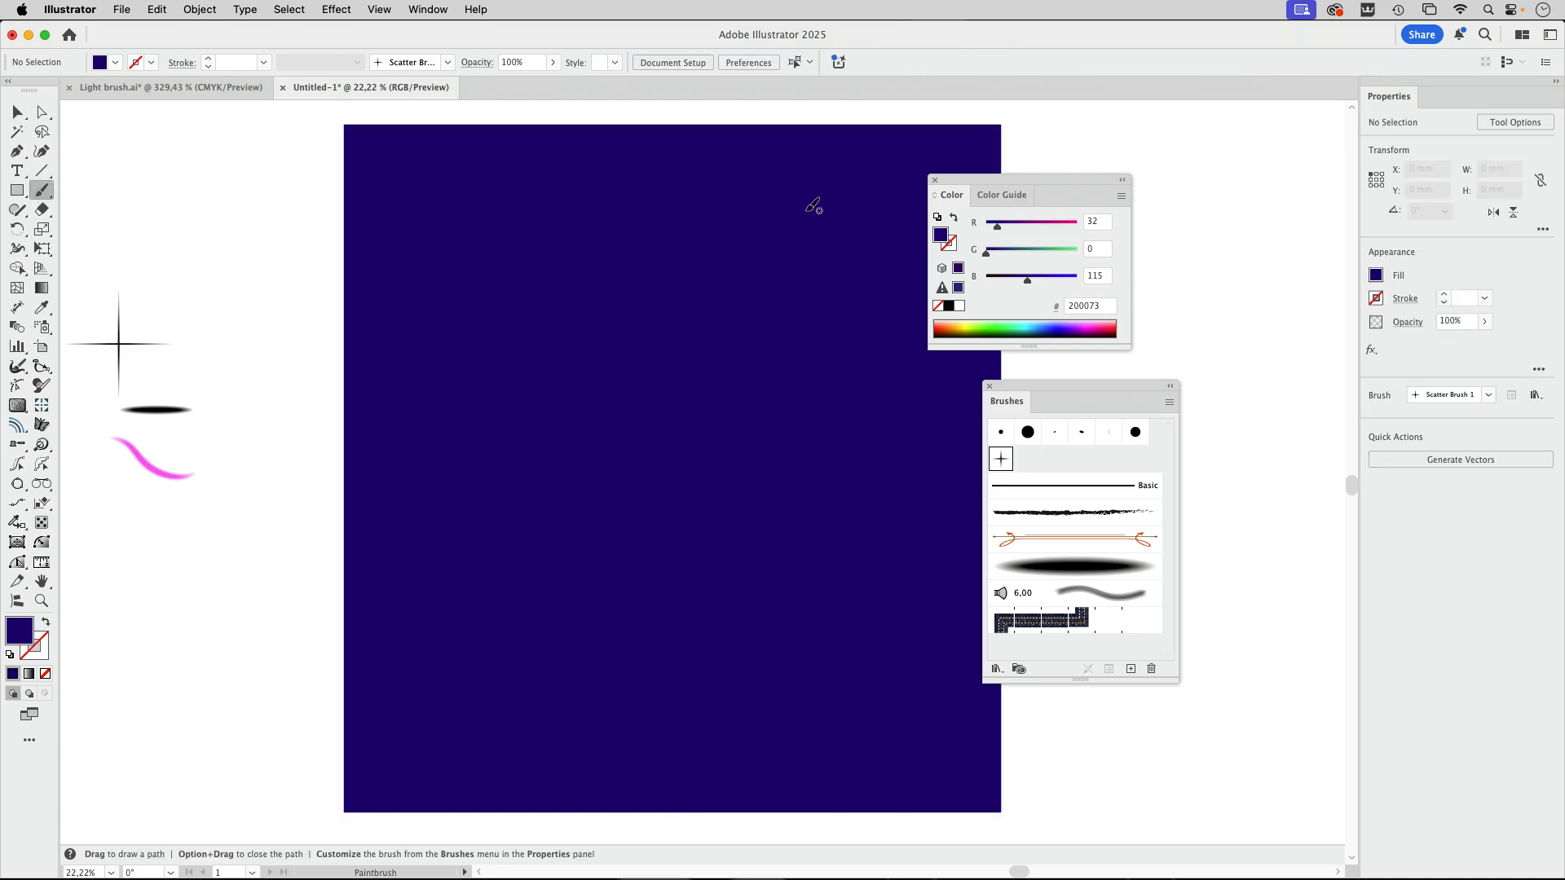
mouse_move(811, 204)
mouse_down()
mouse_move(507, 271)
mouse_move(664, 681)
mouse_move(873, 741)
mouse_up()
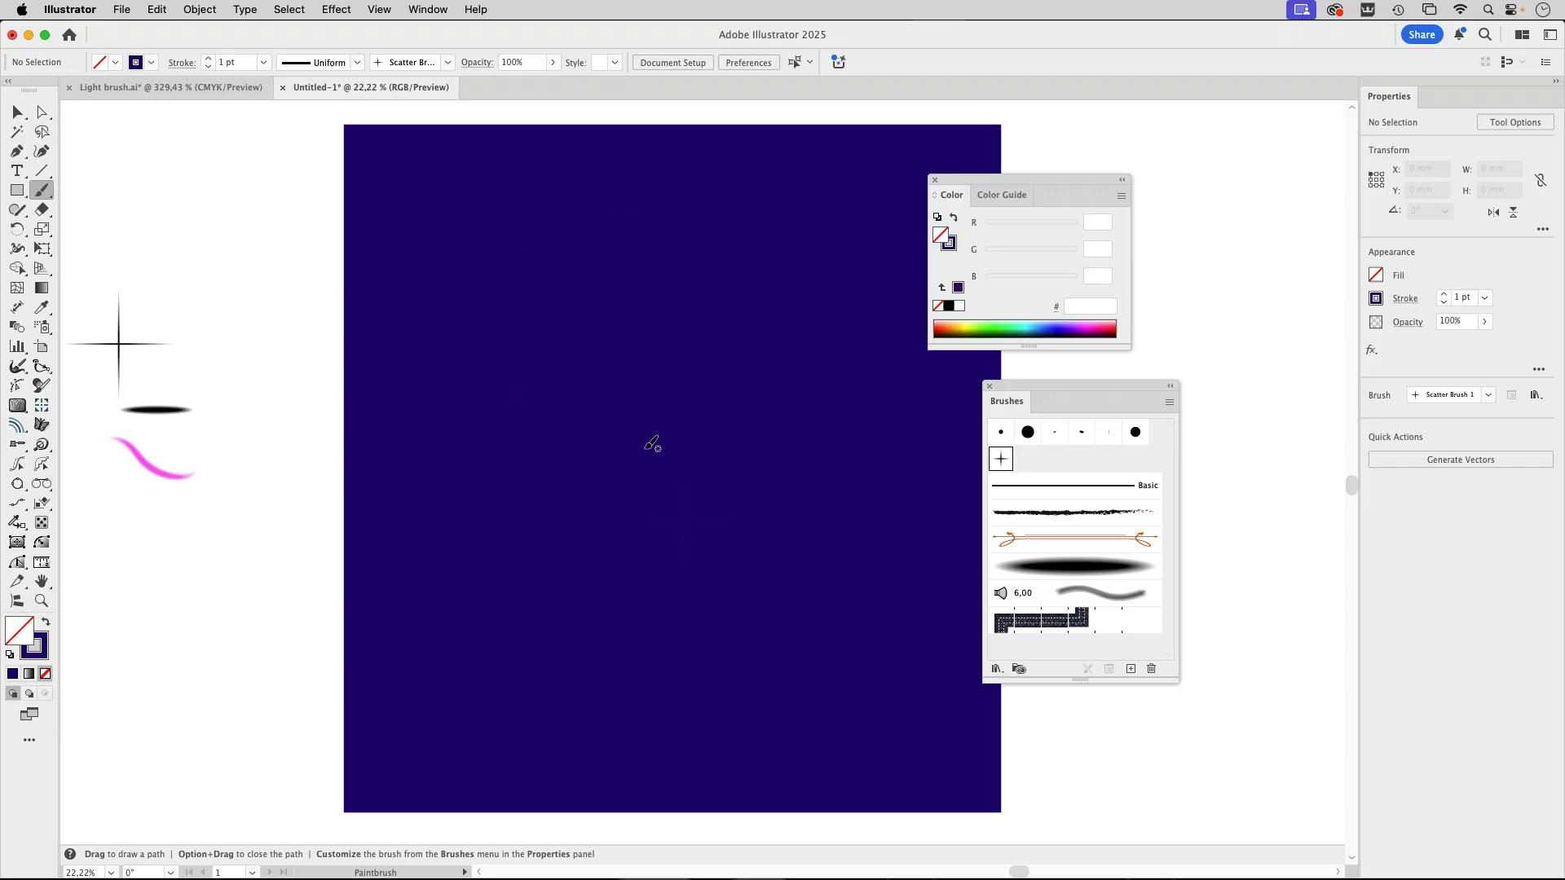
- Select only the painted path, set its stroke color to white, and deselect it
key(v)
drag(285, 261, 824, 550)
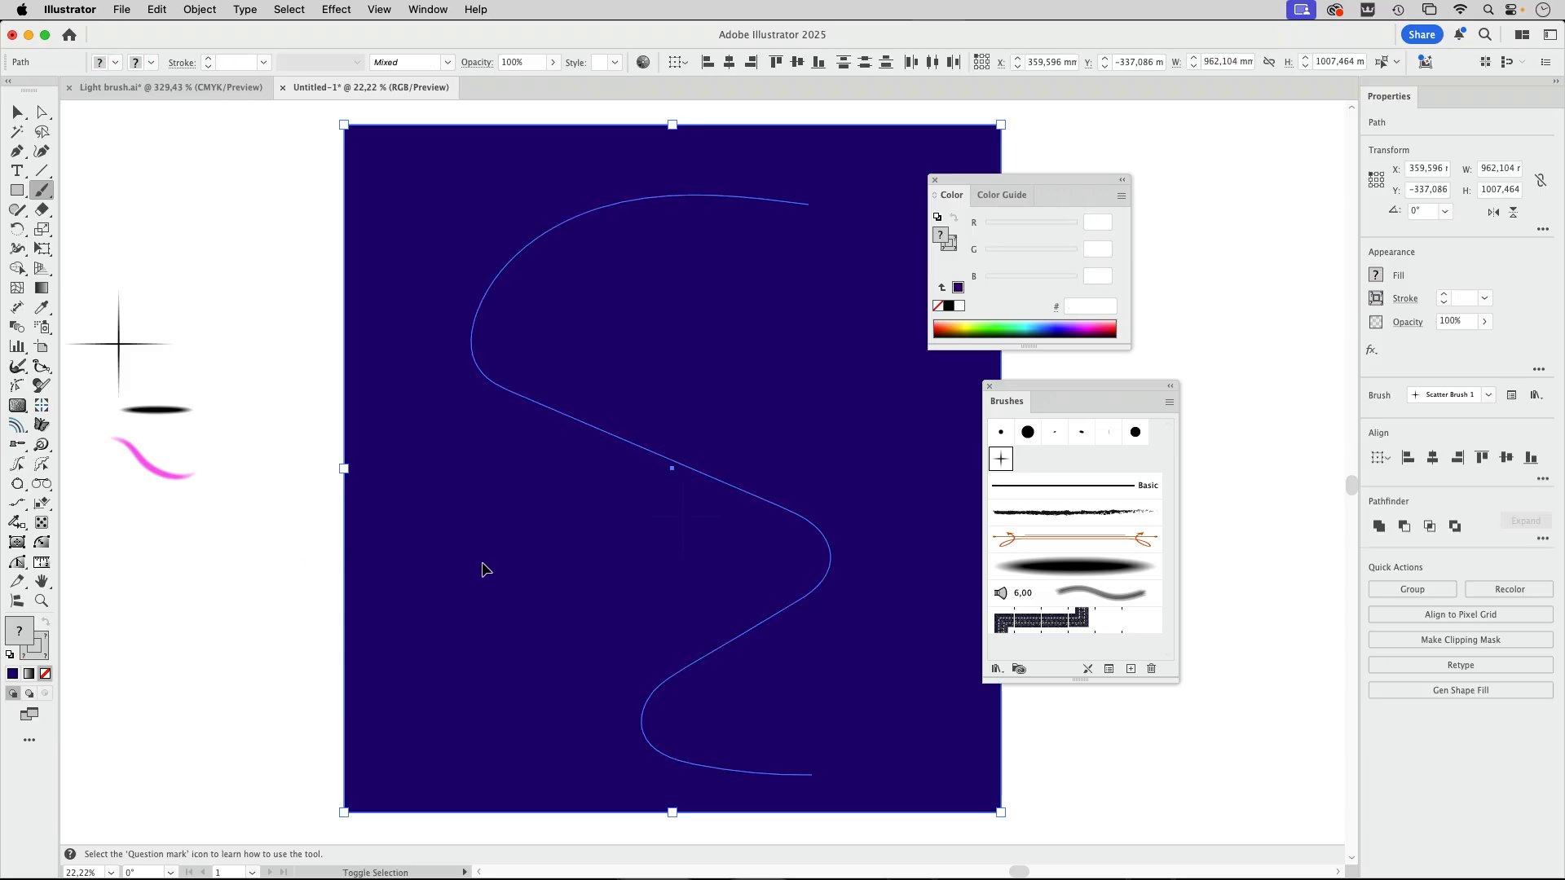
key(b)
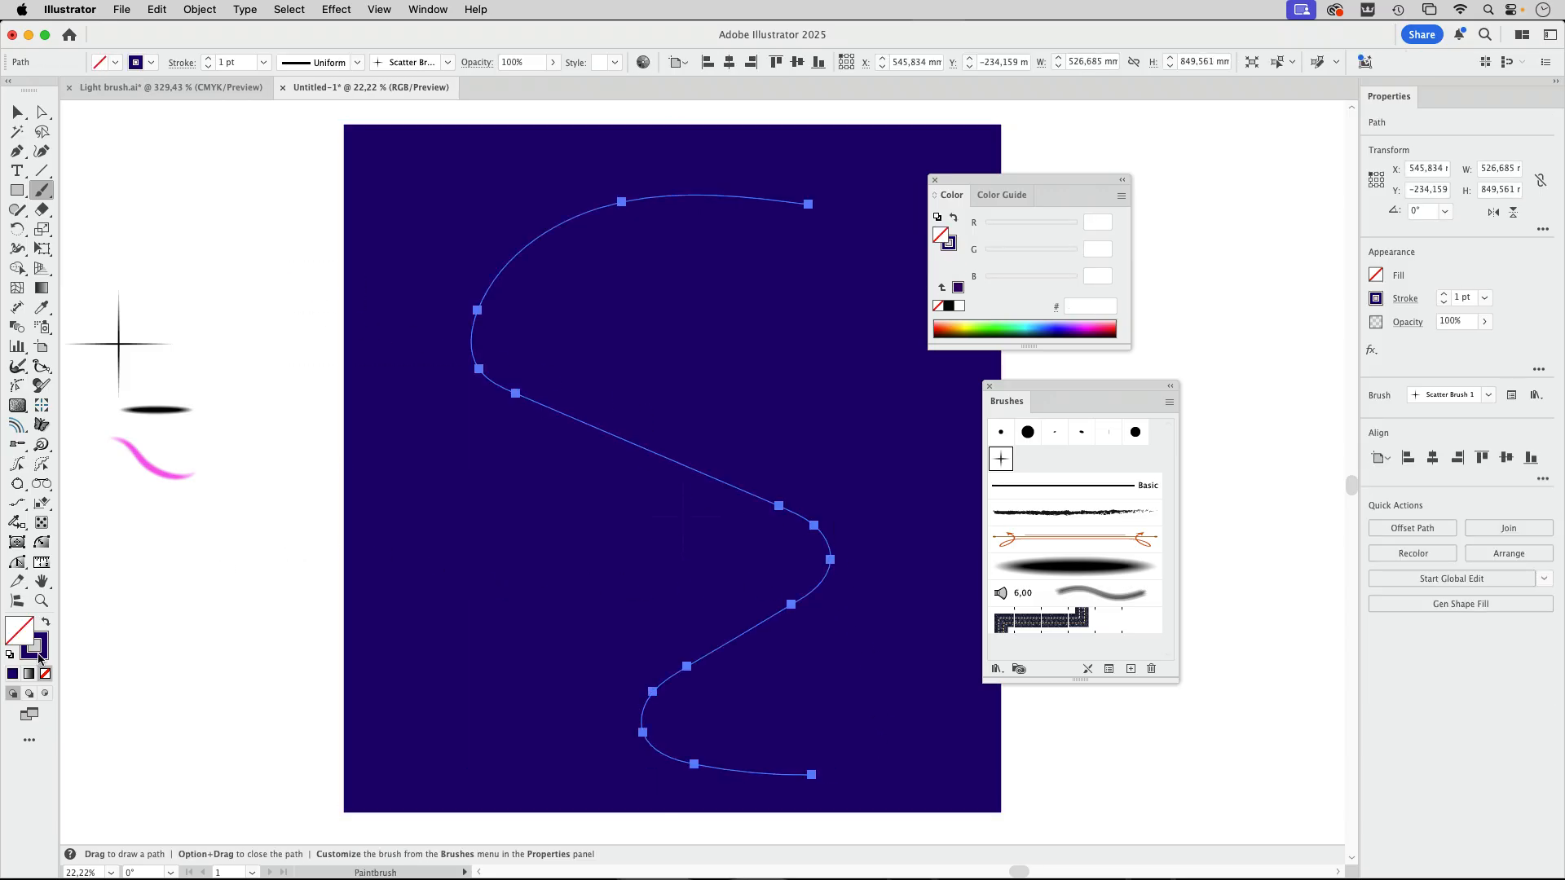
click(959, 306)
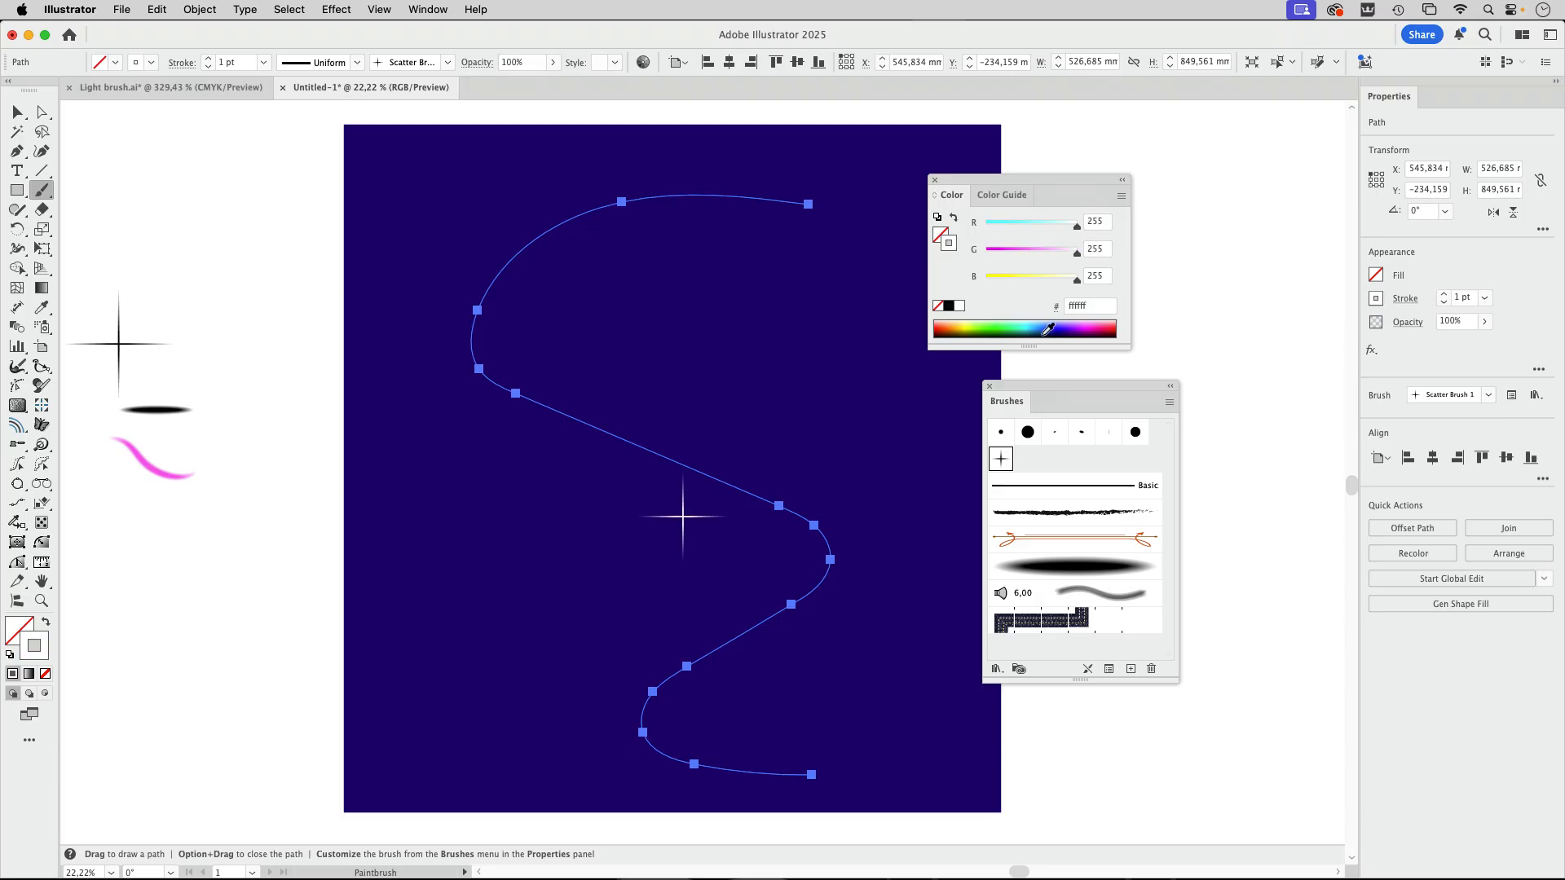
click(17, 112)
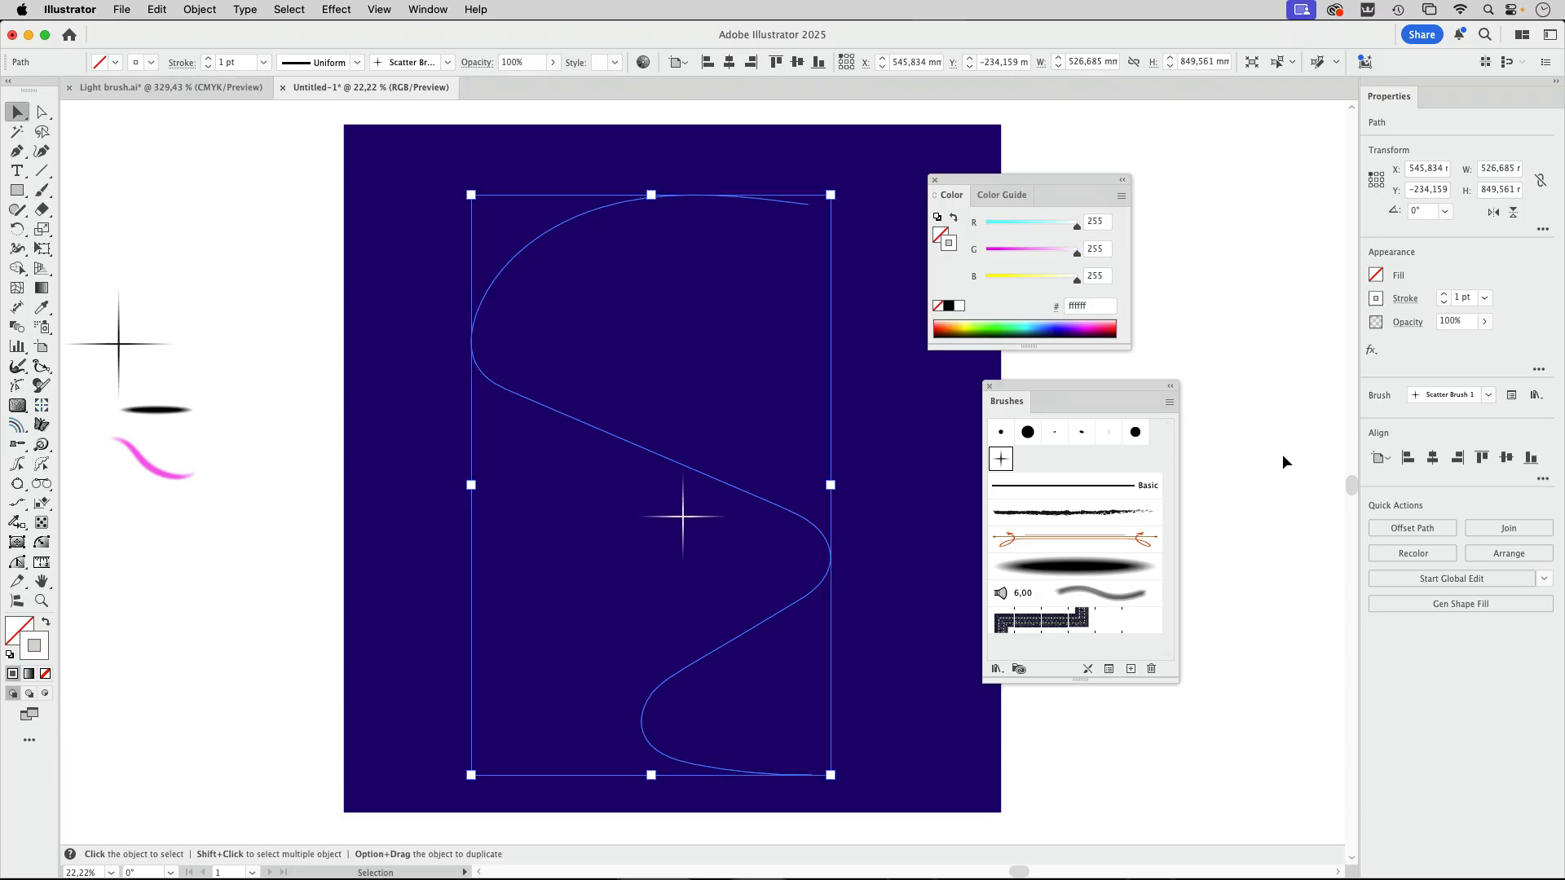
click(1284, 489)
- Edit the sparkle scatter brush to a scatter range of -287%–351% and a maximum spacing of 403%, with the preview on
drag(1088, 390, 1206, 385)
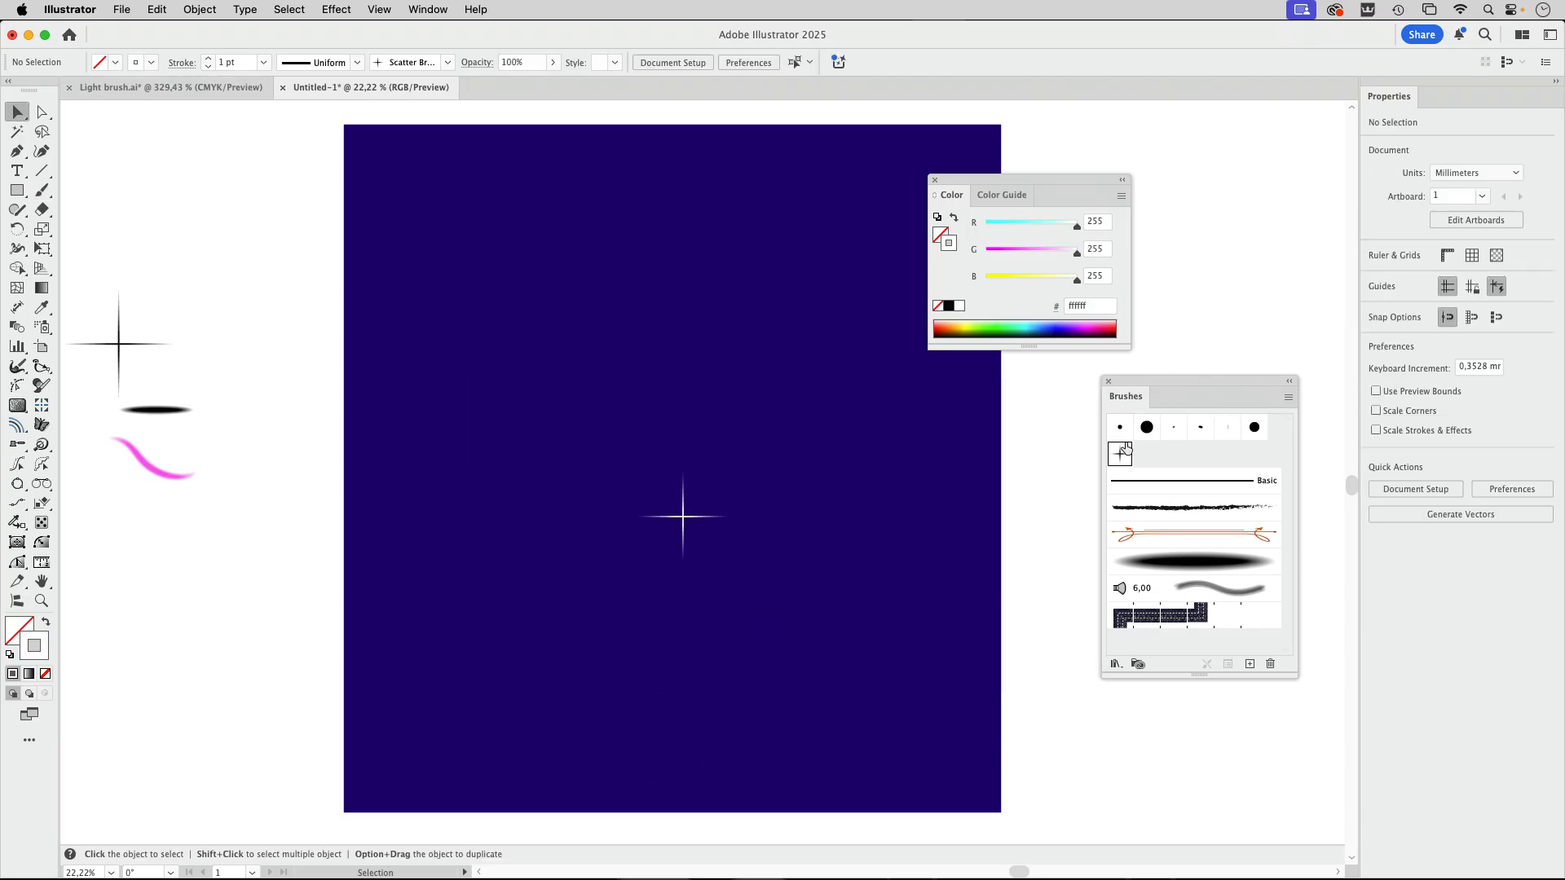
double_click(1120, 455)
drag(817, 253, 1102, 226)
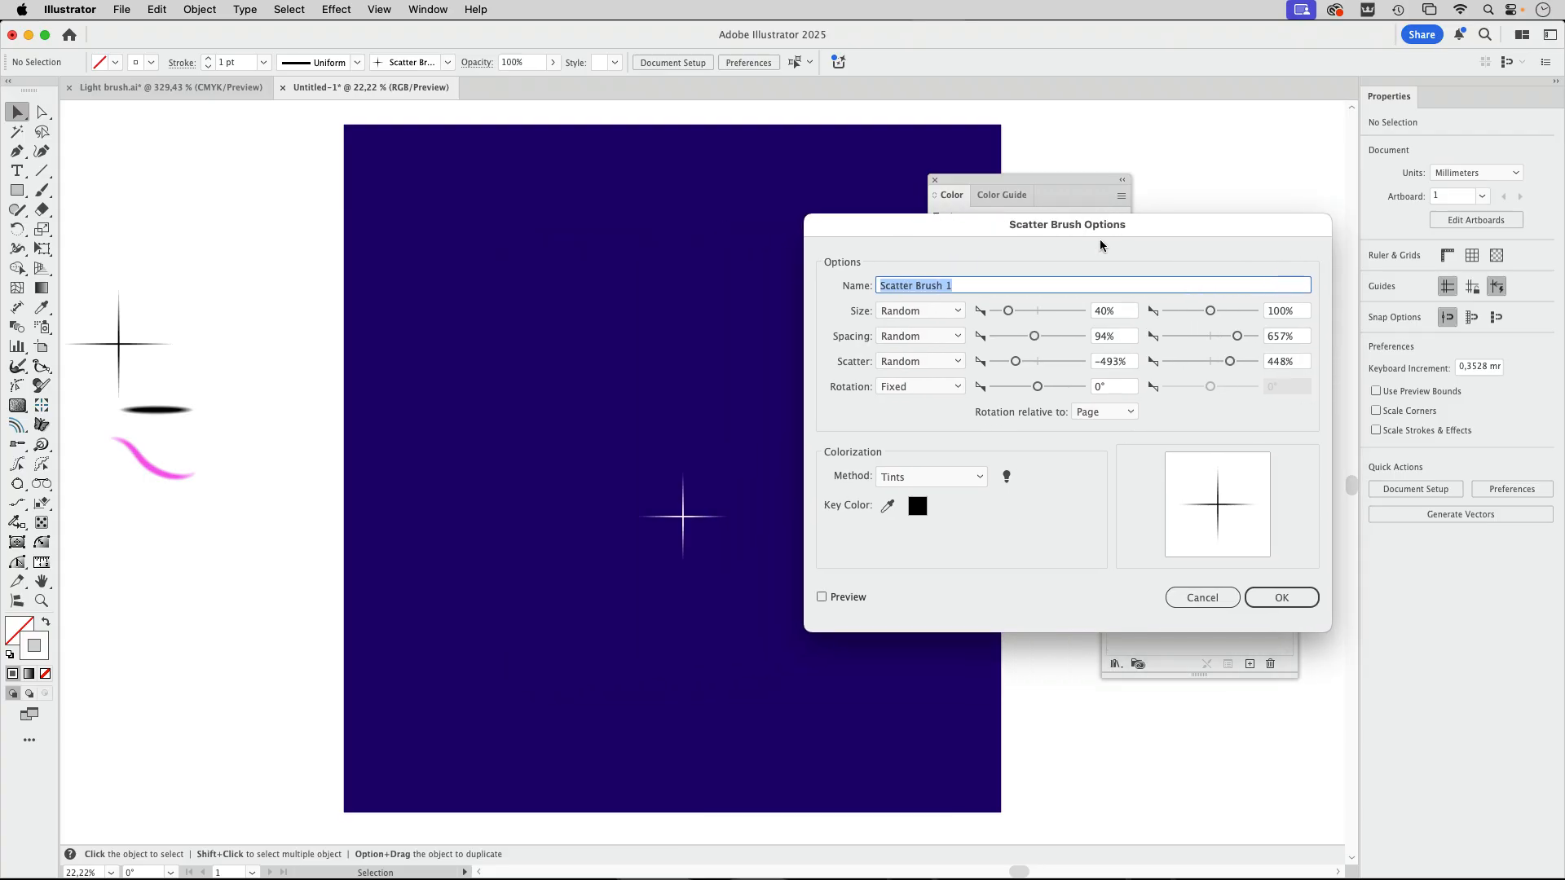
drag(1010, 364, 1025, 363)
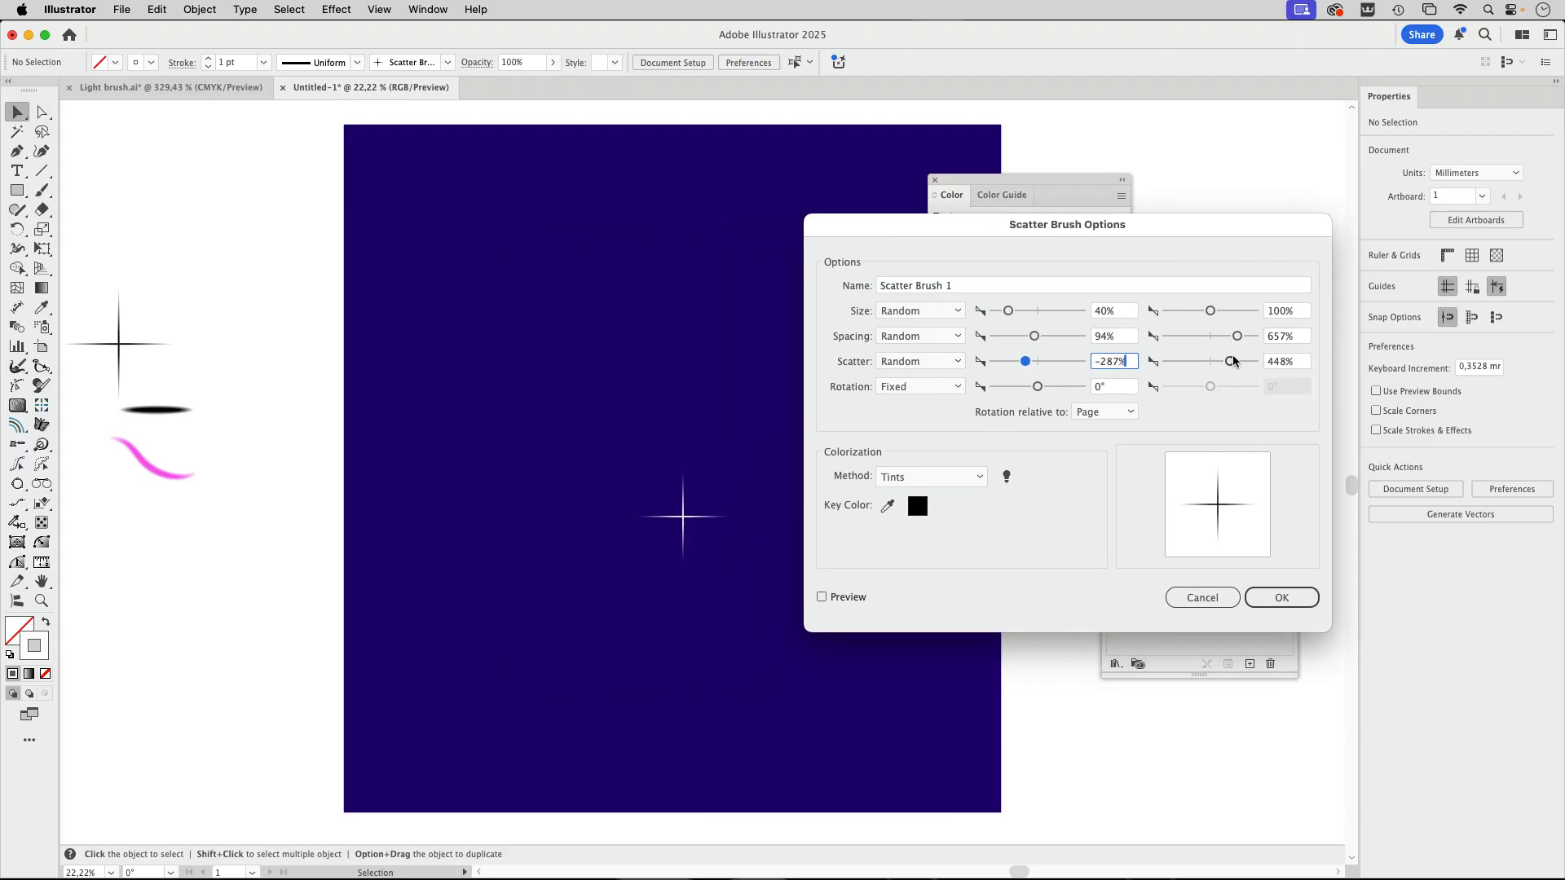
drag(1230, 363, 1223, 336)
click(848, 598)
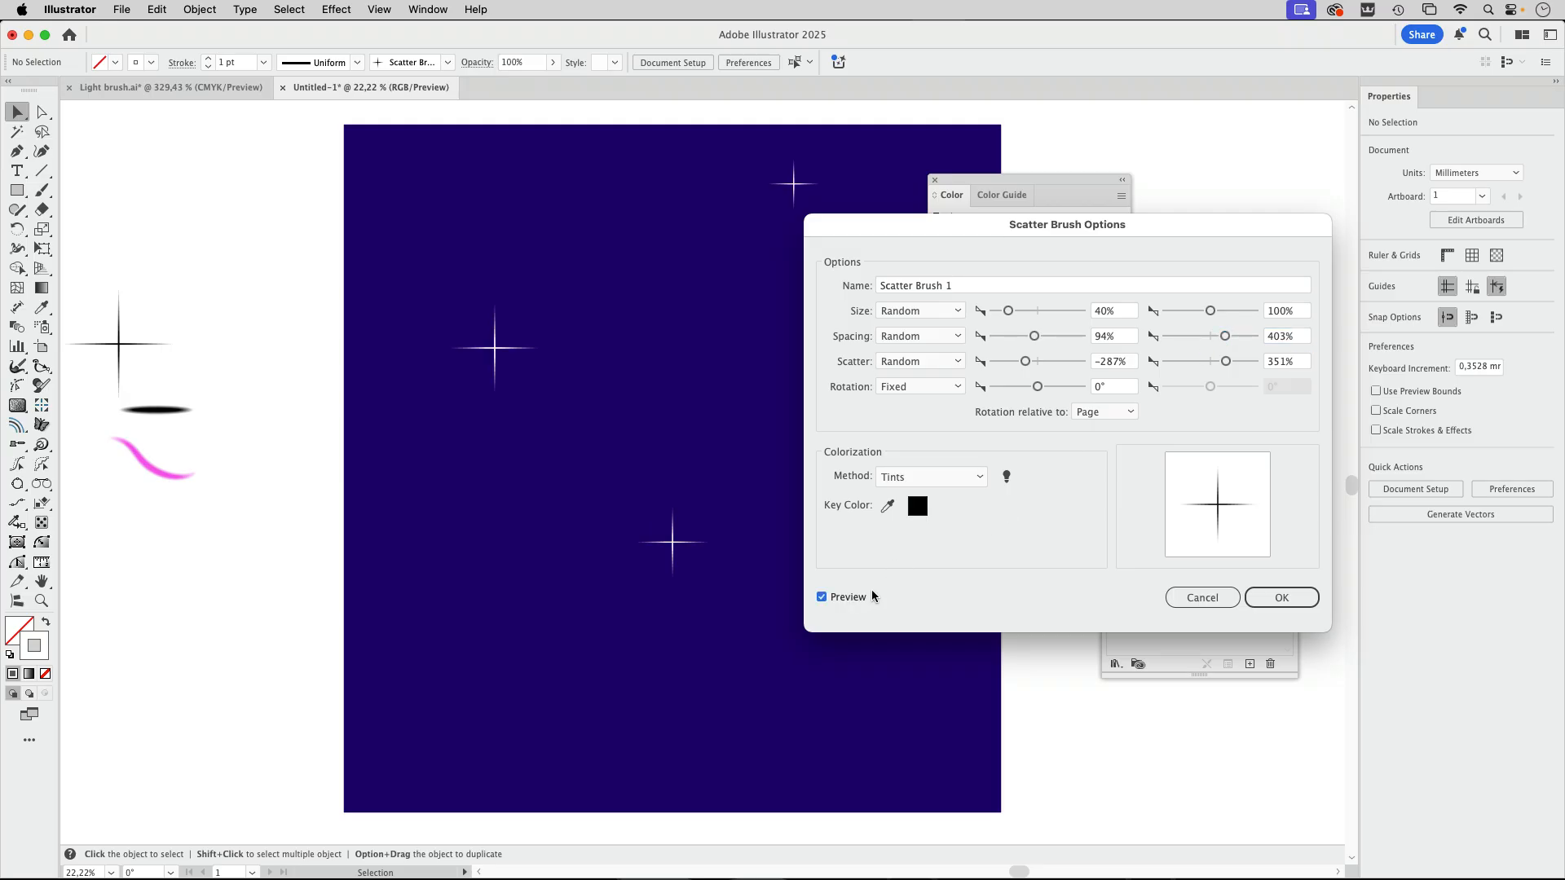
- Accept the revised scatter brush options and apply them to the existing brush strokes
drag(988, 223, 1129, 383)
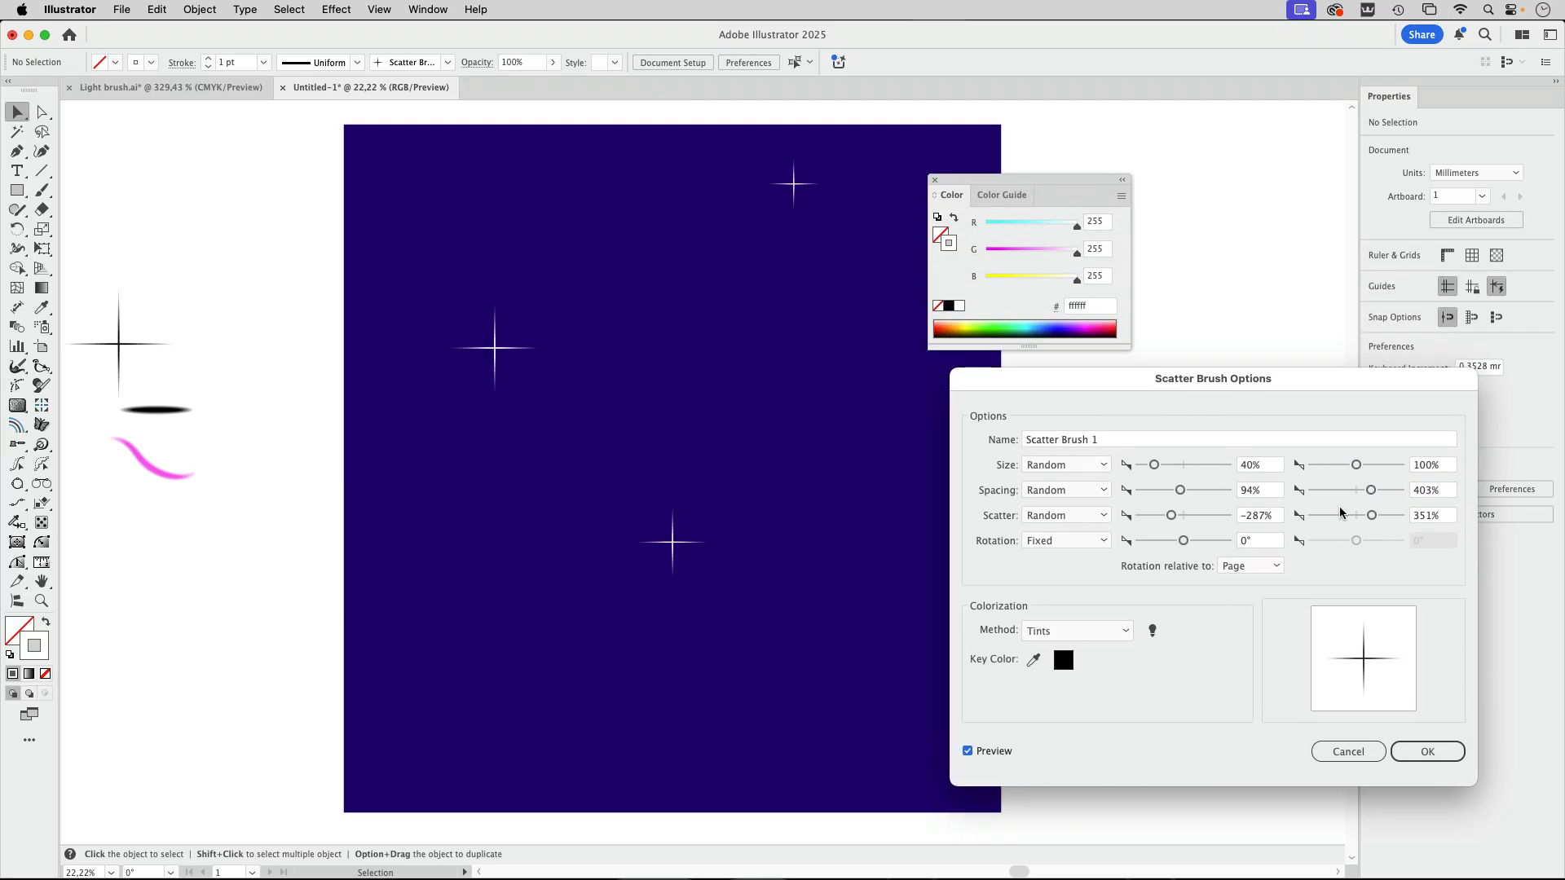
click(1427, 752)
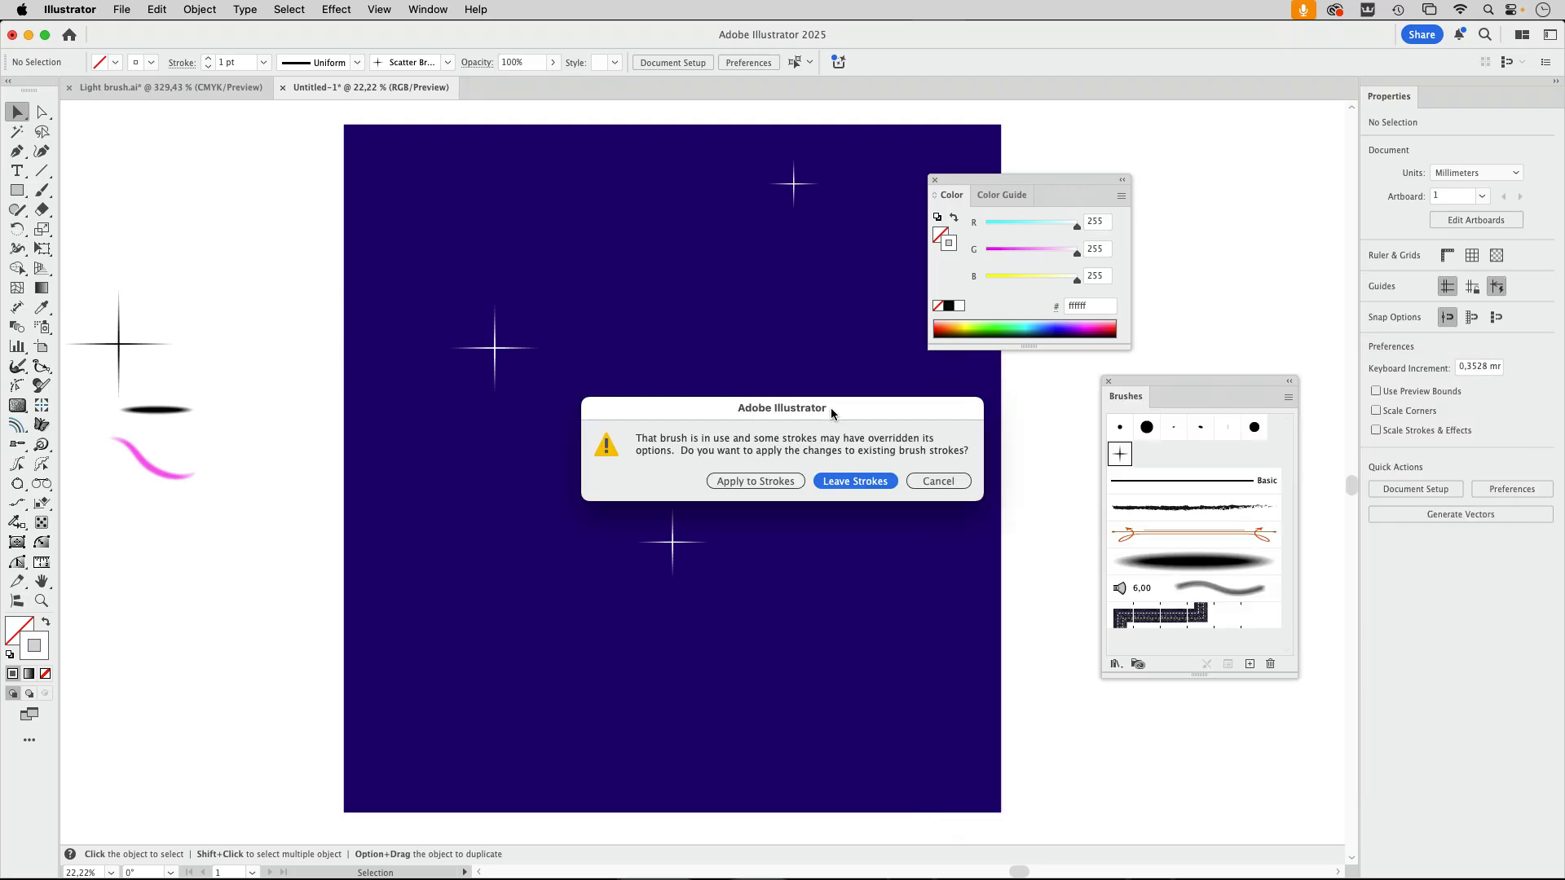
click(765, 486)
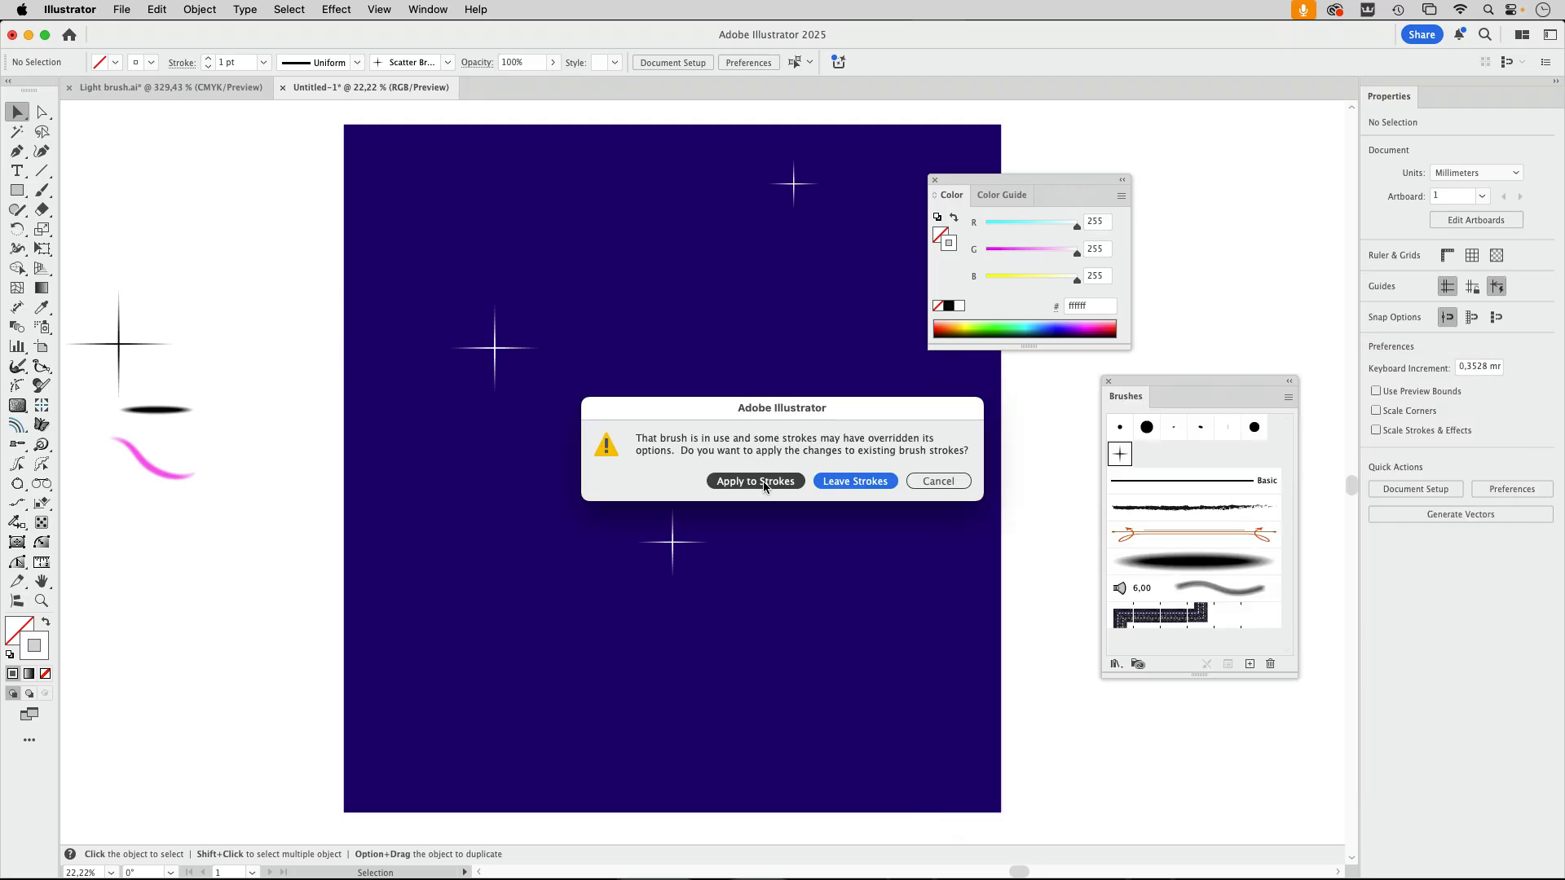